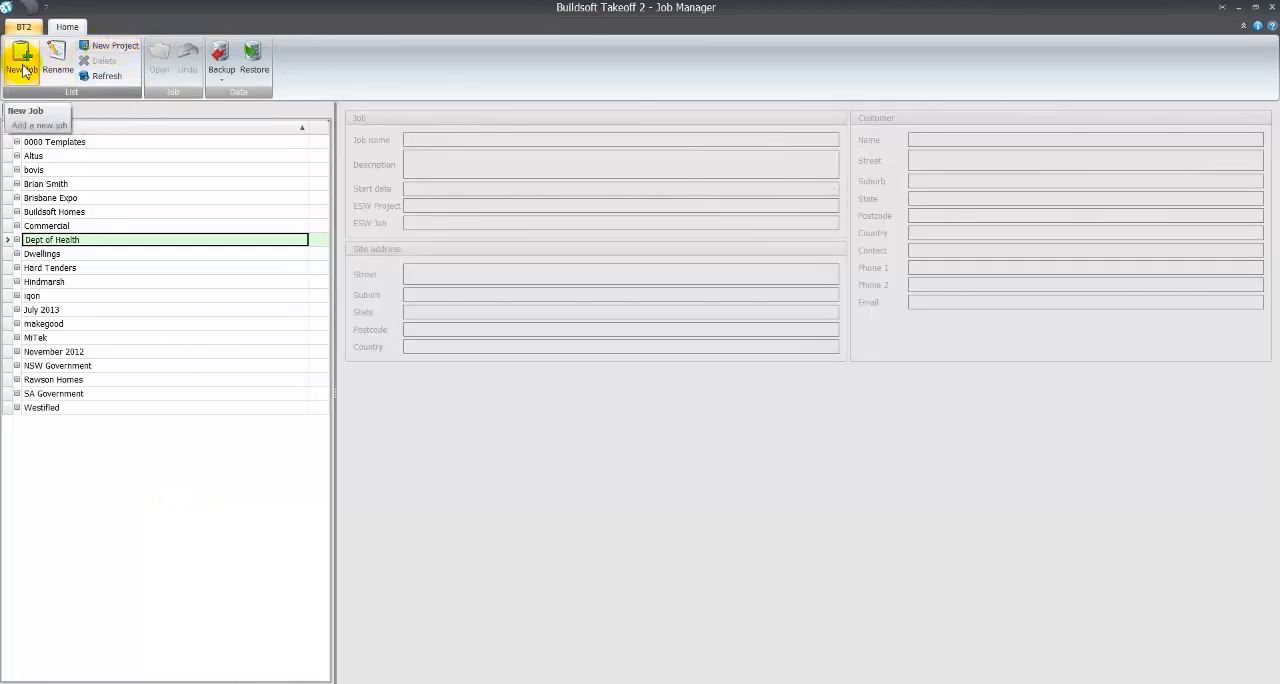
- Create a new project named residential
left_click(126, 52)
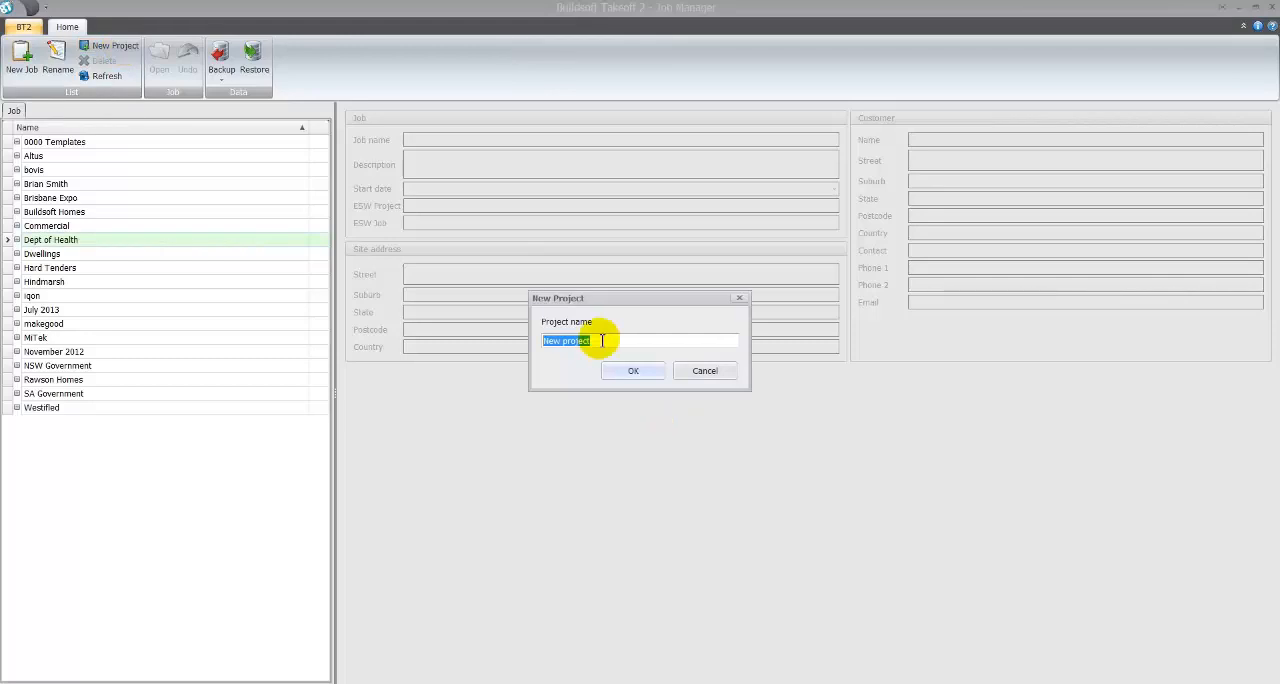
type("residential")
left_click(620, 371)
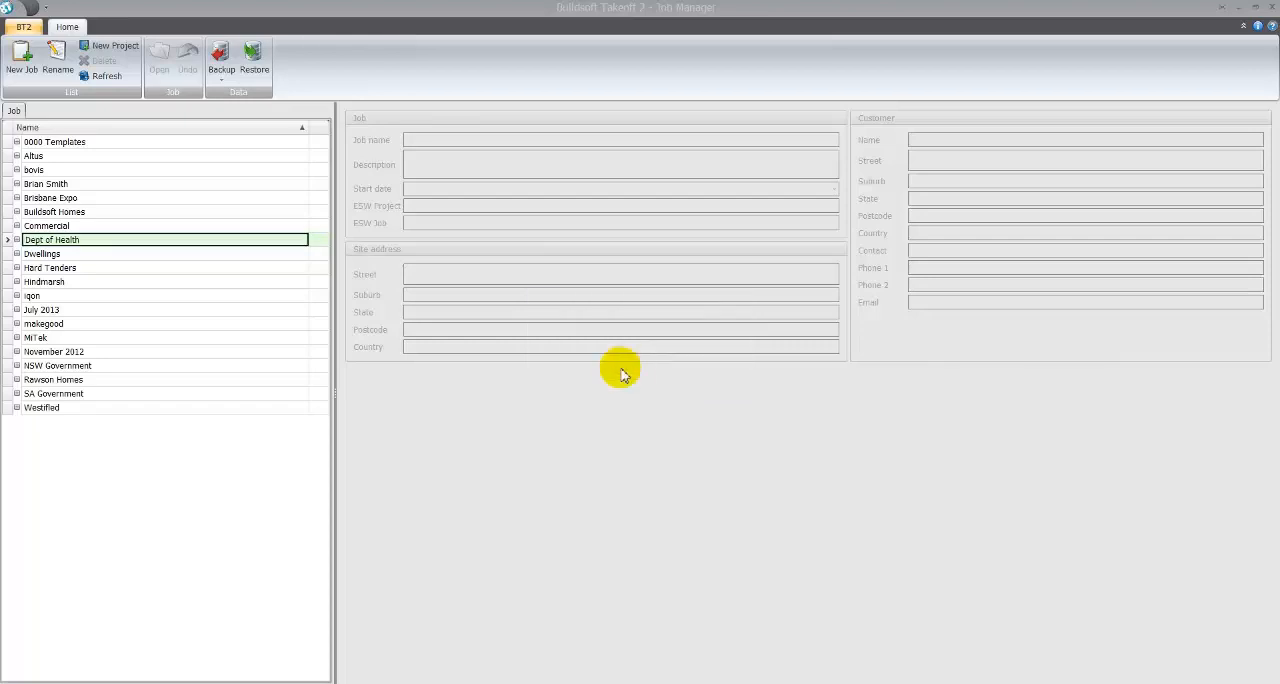
- Add a new job to the residential project, named after the site's street address, and select it
left_click(22, 56)
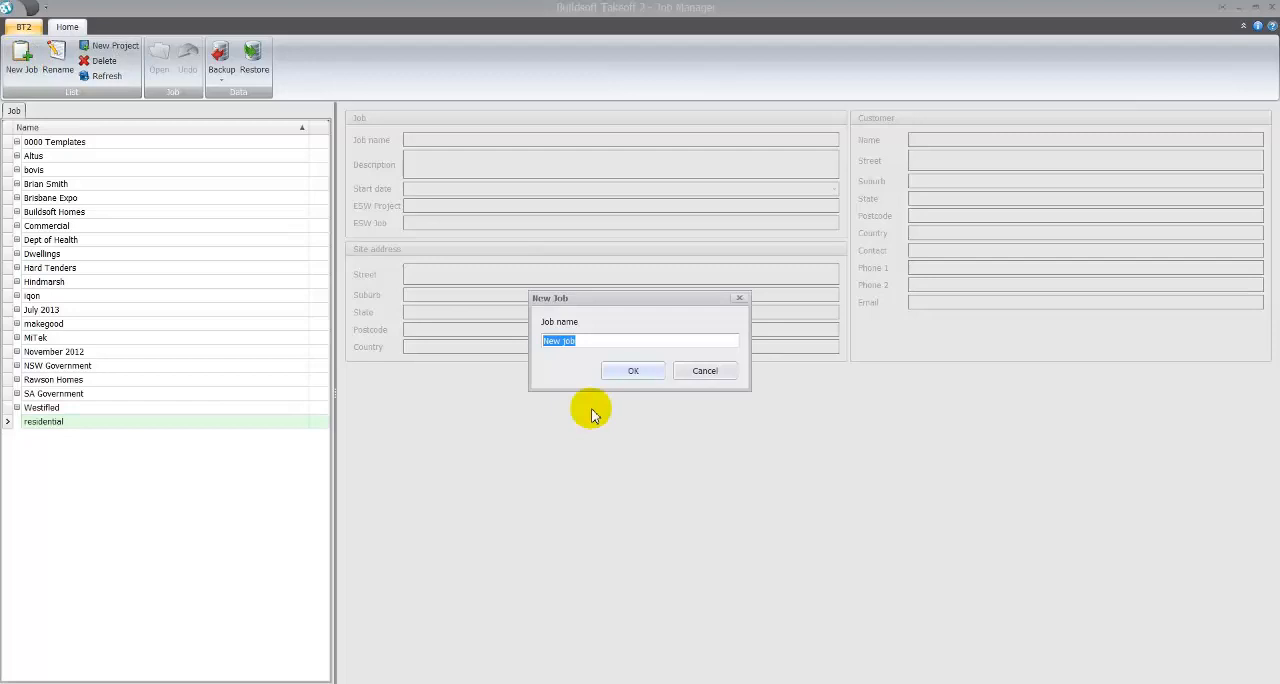
type("12 Smith St")
left_click(633, 371)
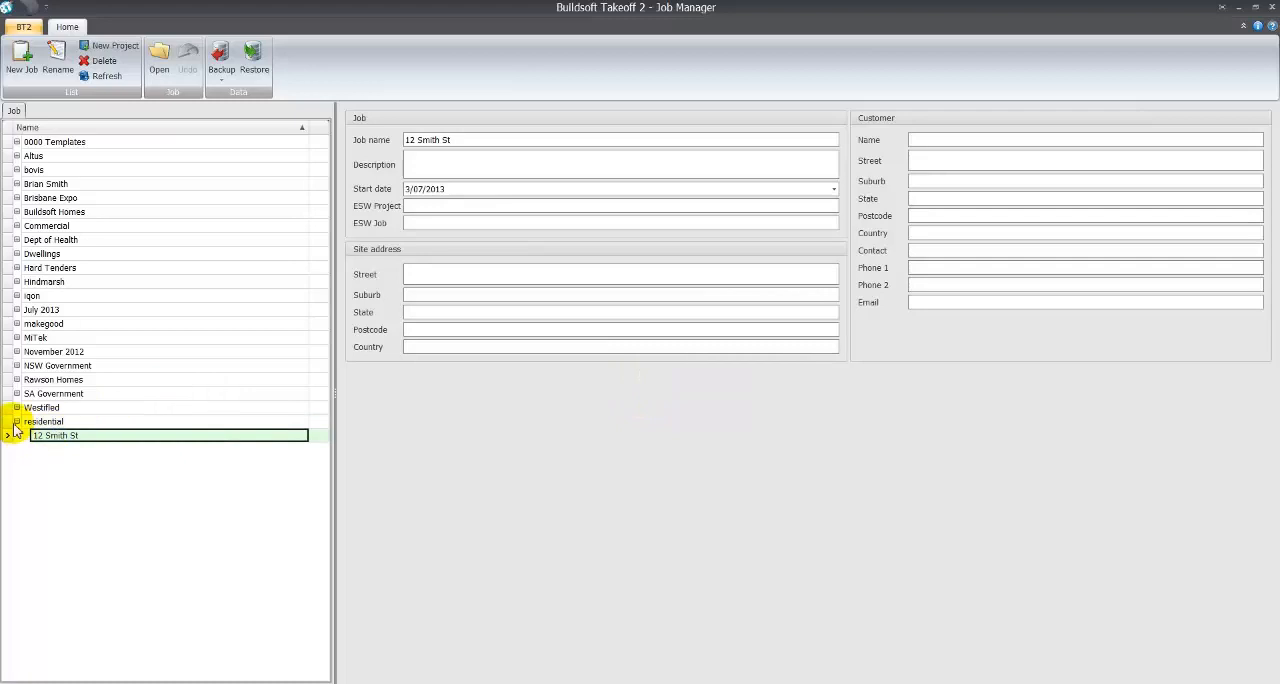
left_click(16, 422)
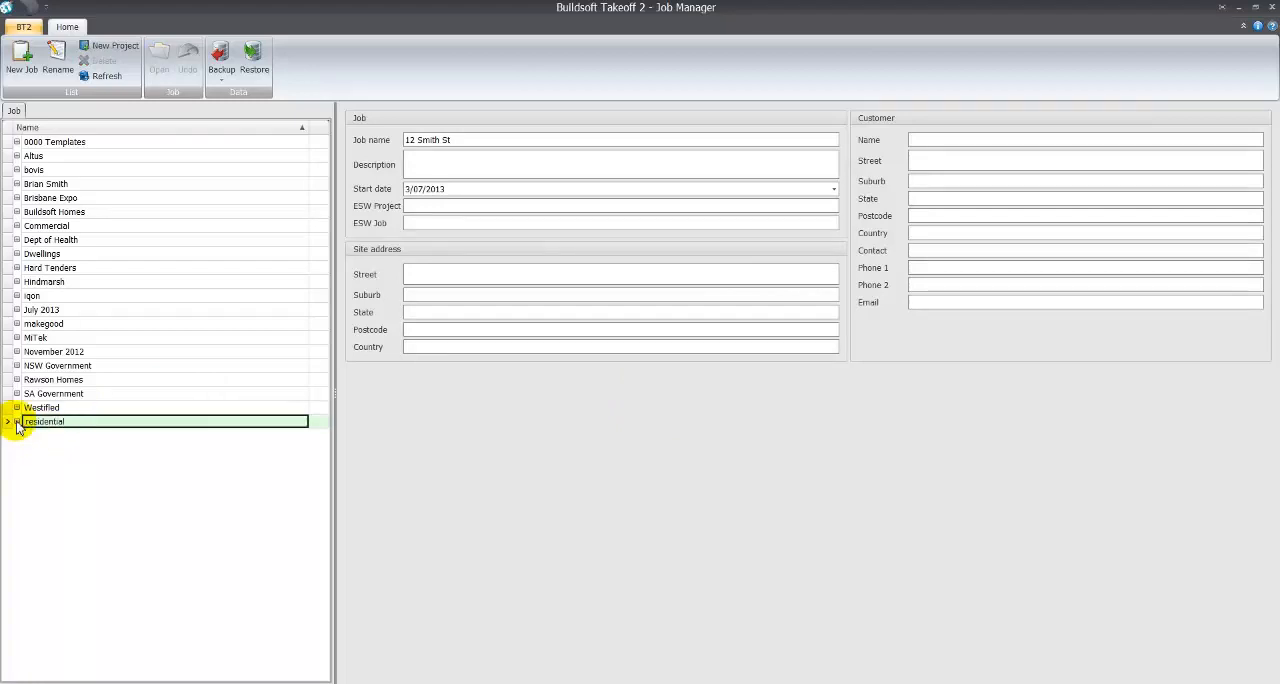
left_click(16, 422)
left_click(40, 436)
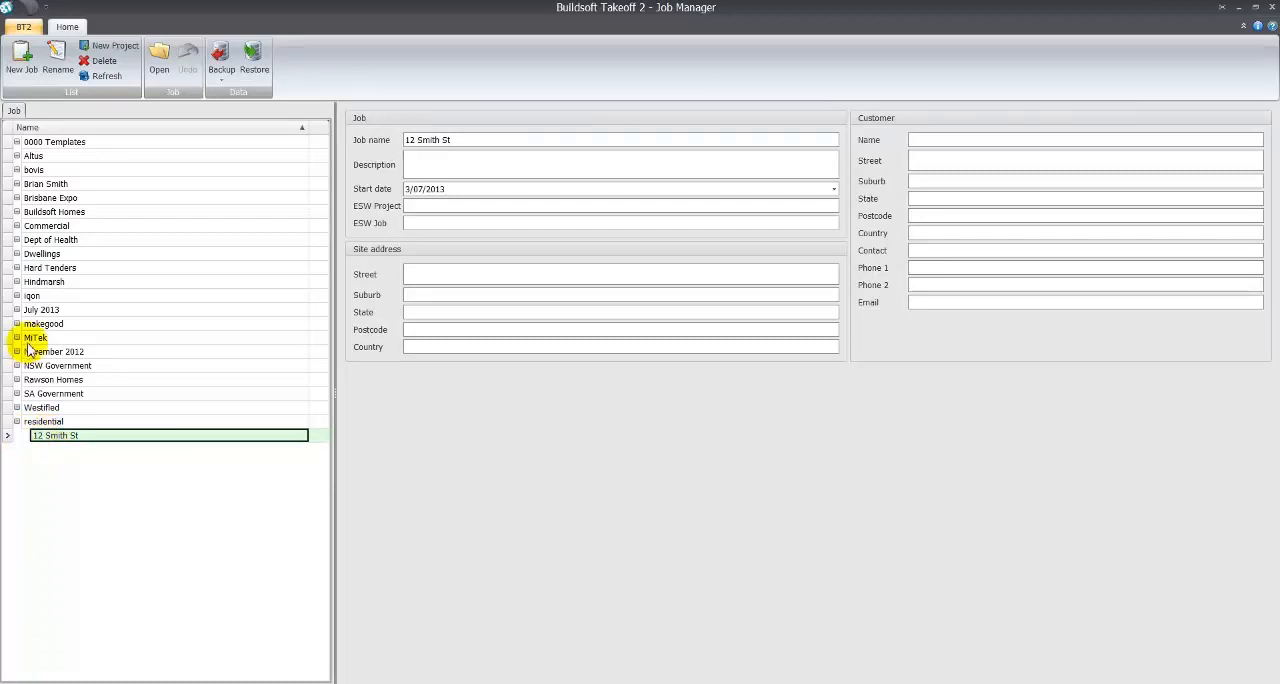
- Move the new job into the Dwellings project and back to the residential project
left_click(17, 254)
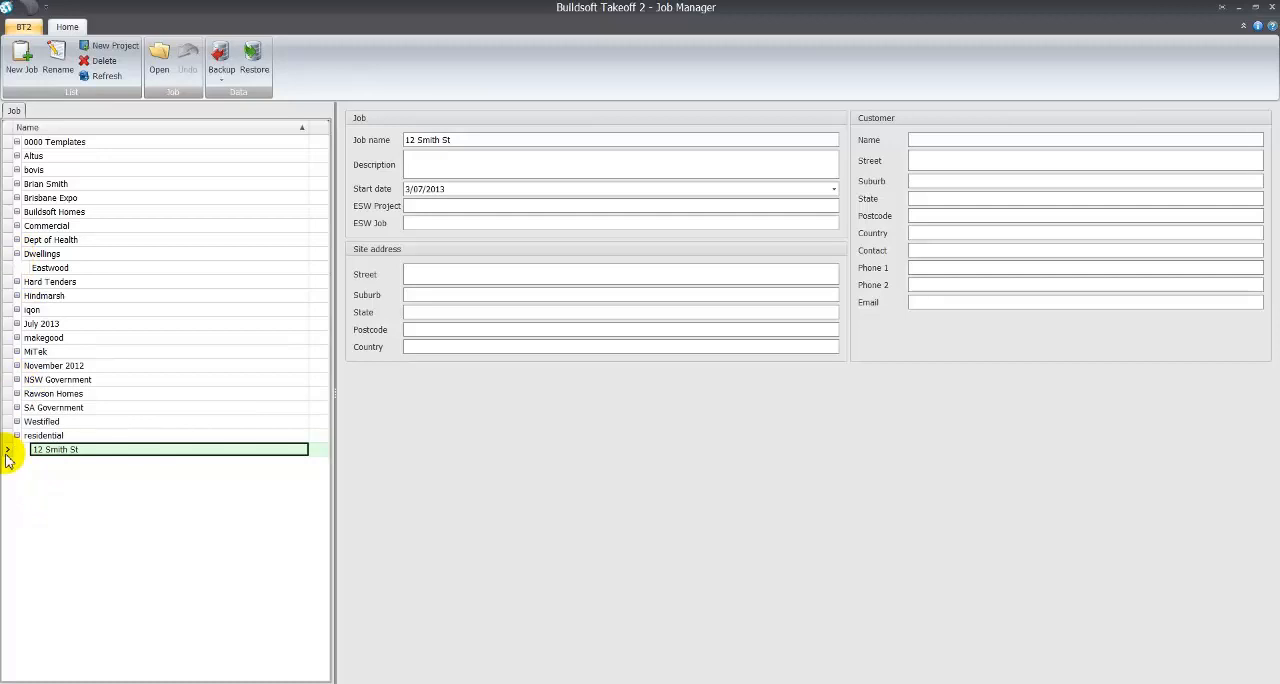
left_click_drag(10, 447, 10, 276)
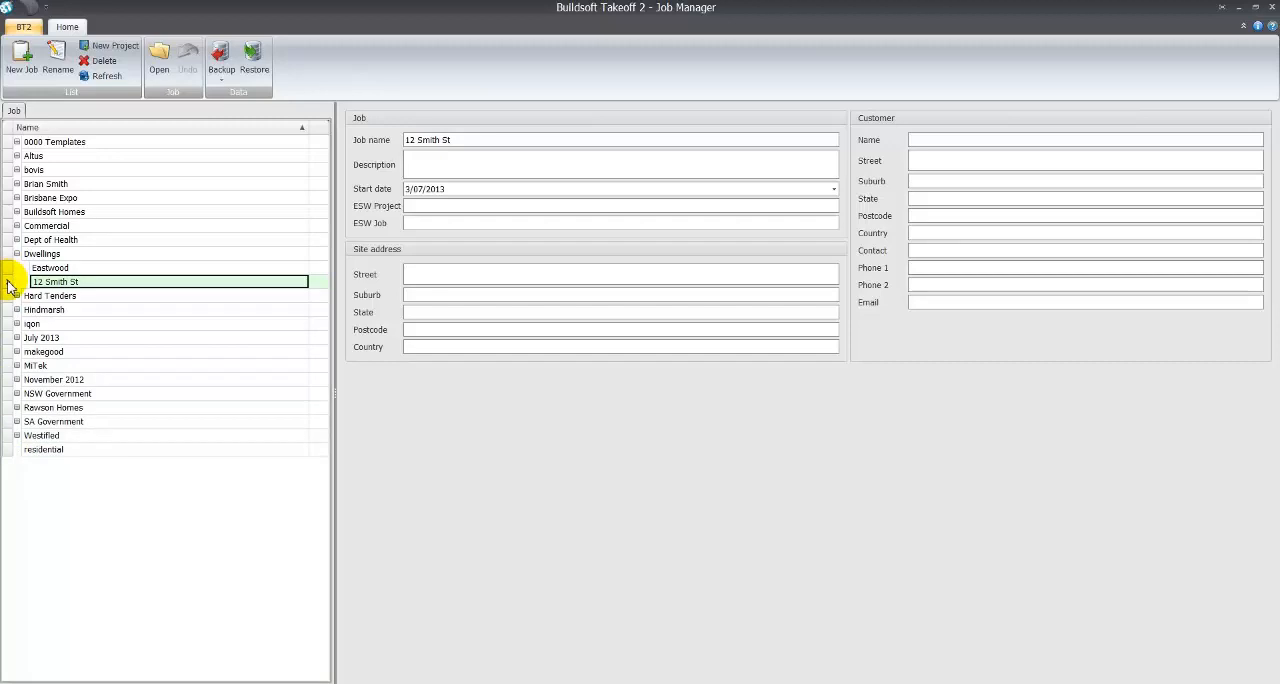
left_click_drag(10, 298, 8, 451)
left_click(46, 449)
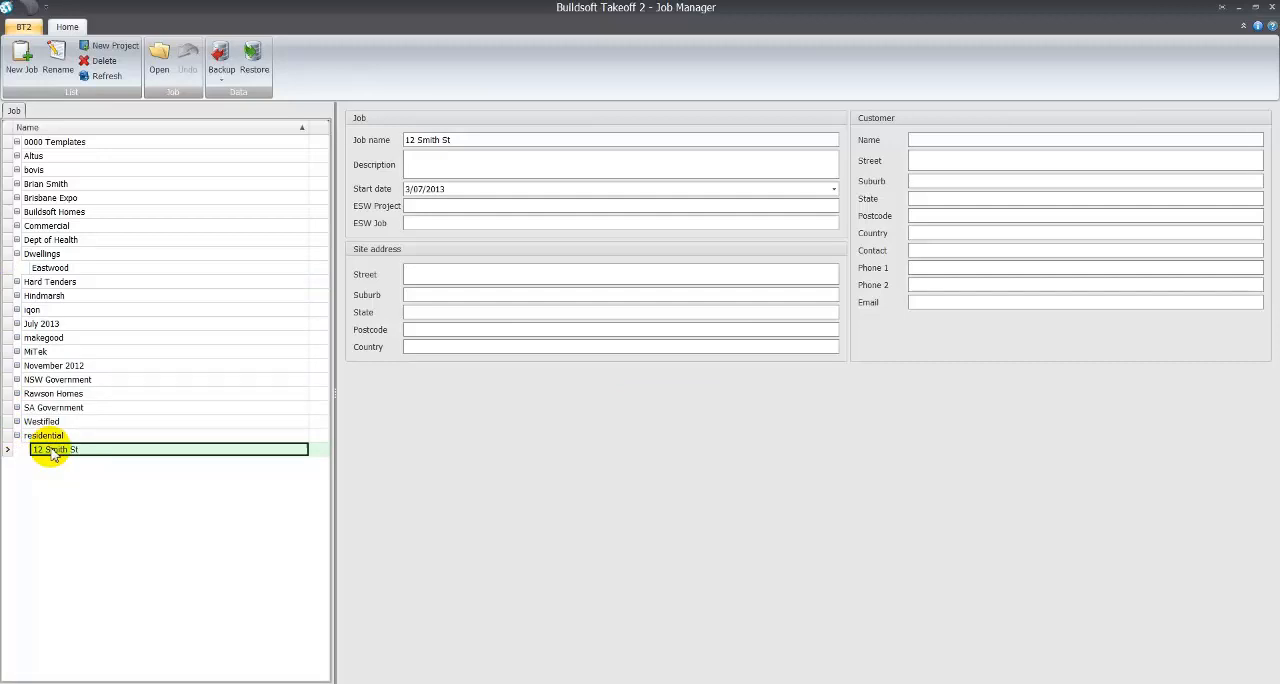
- Enter New Dwelling as the job's description
left_click_drag(455, 140, 370, 144)
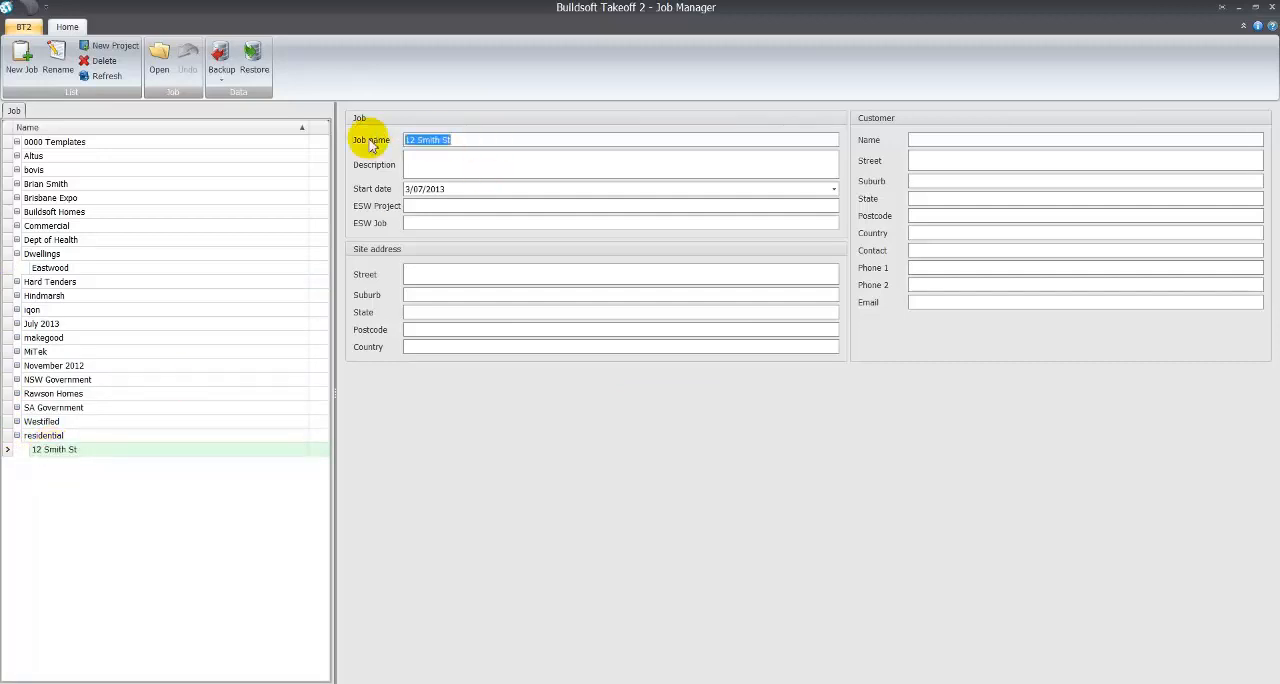
left_click(440, 160)
type("Ne")
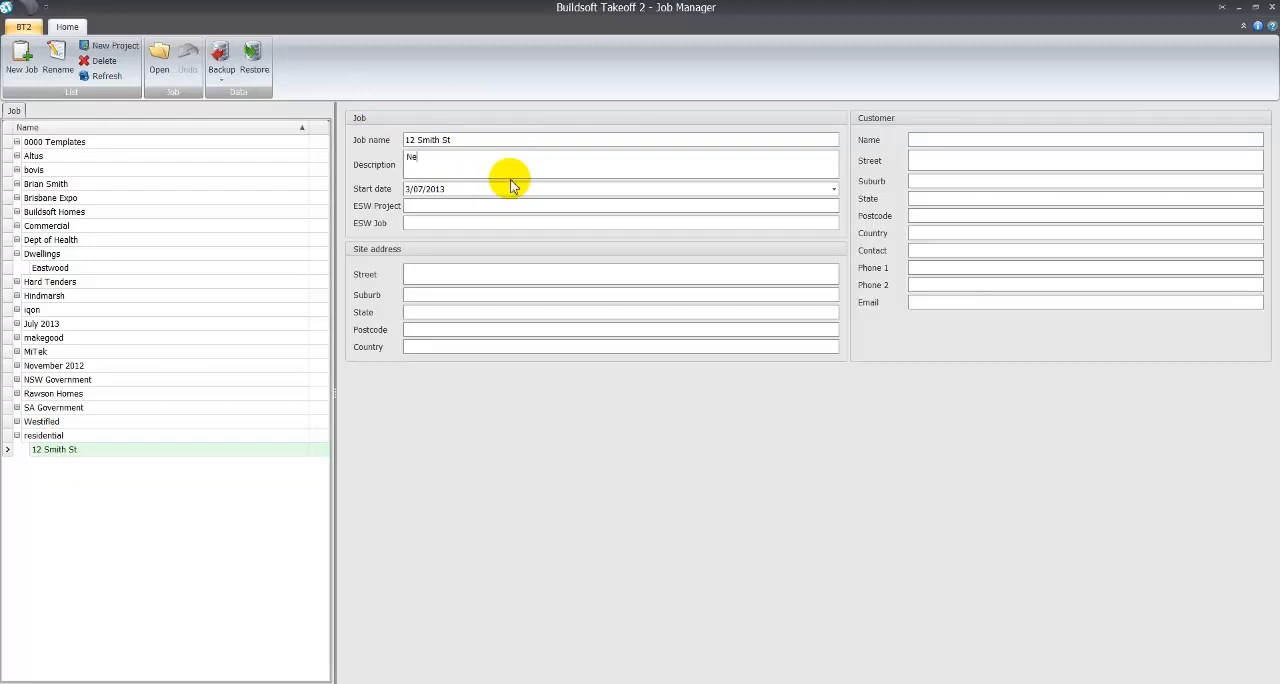
type("w Dwelling")
left_click(439, 270)
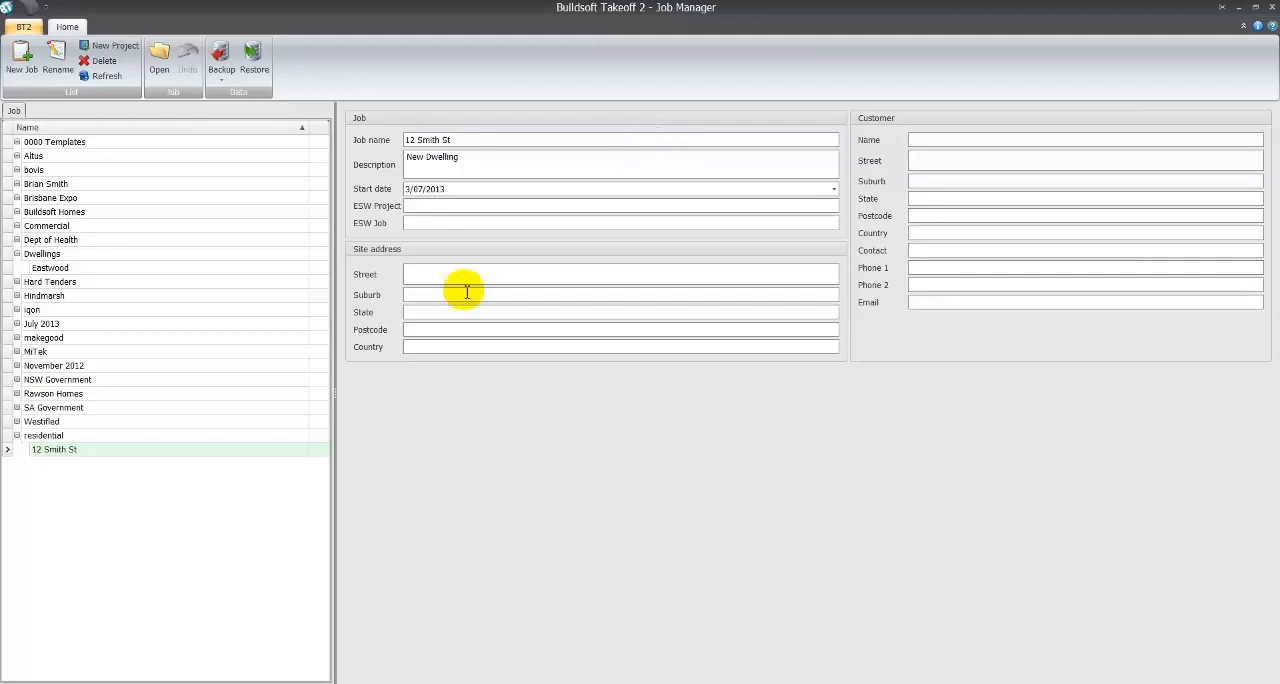
- Open the new job from the residential project
left_click(78, 451)
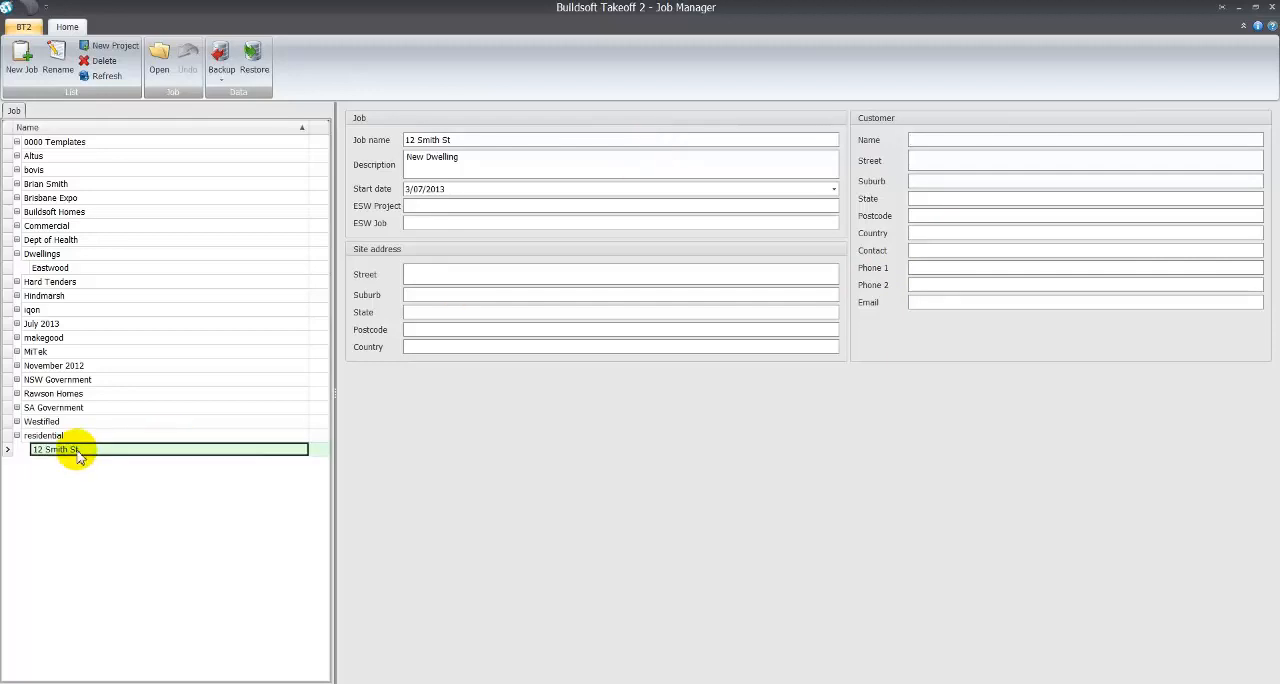
right_click(78, 453)
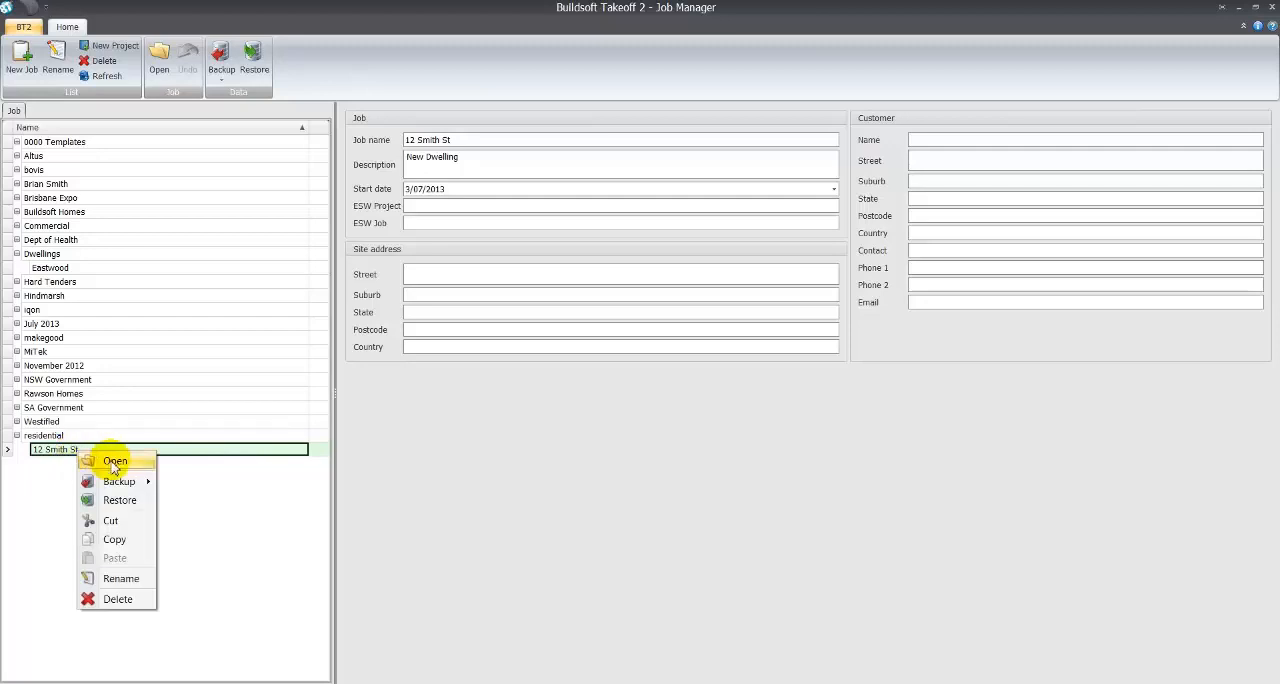
left_click(55, 455)
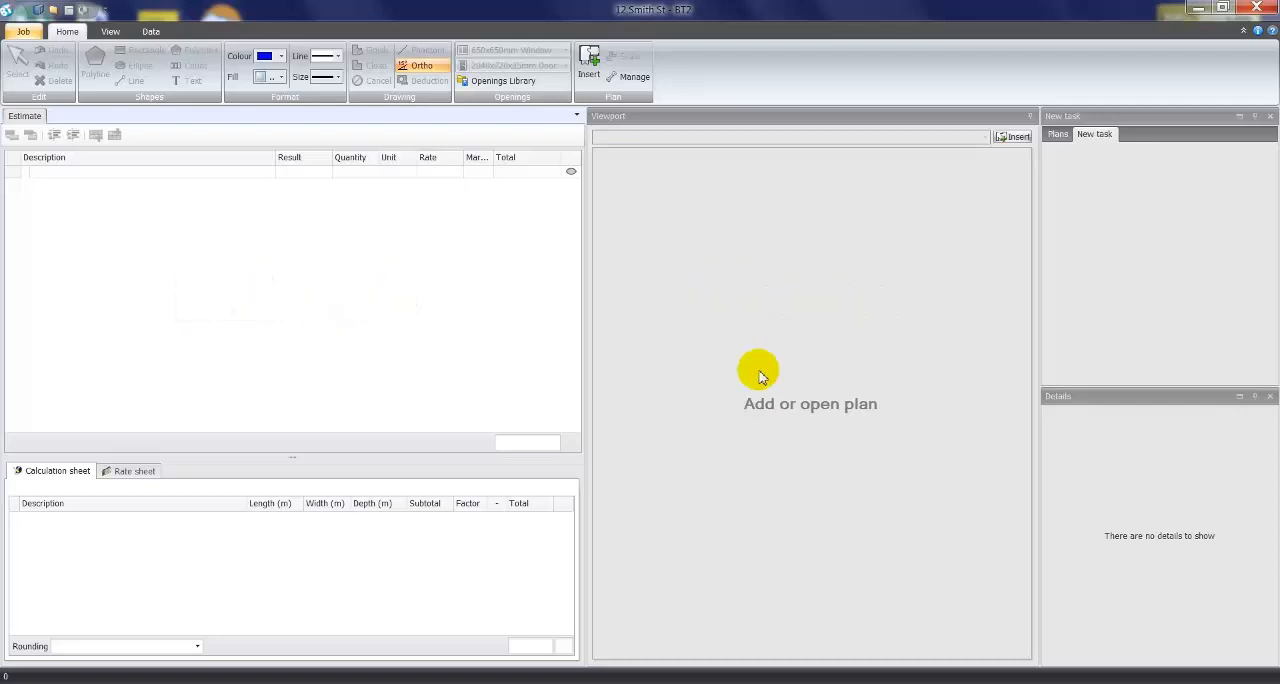
- Add Preliminaries as the first row of the estimate and make it a heading
left_click(59, 177)
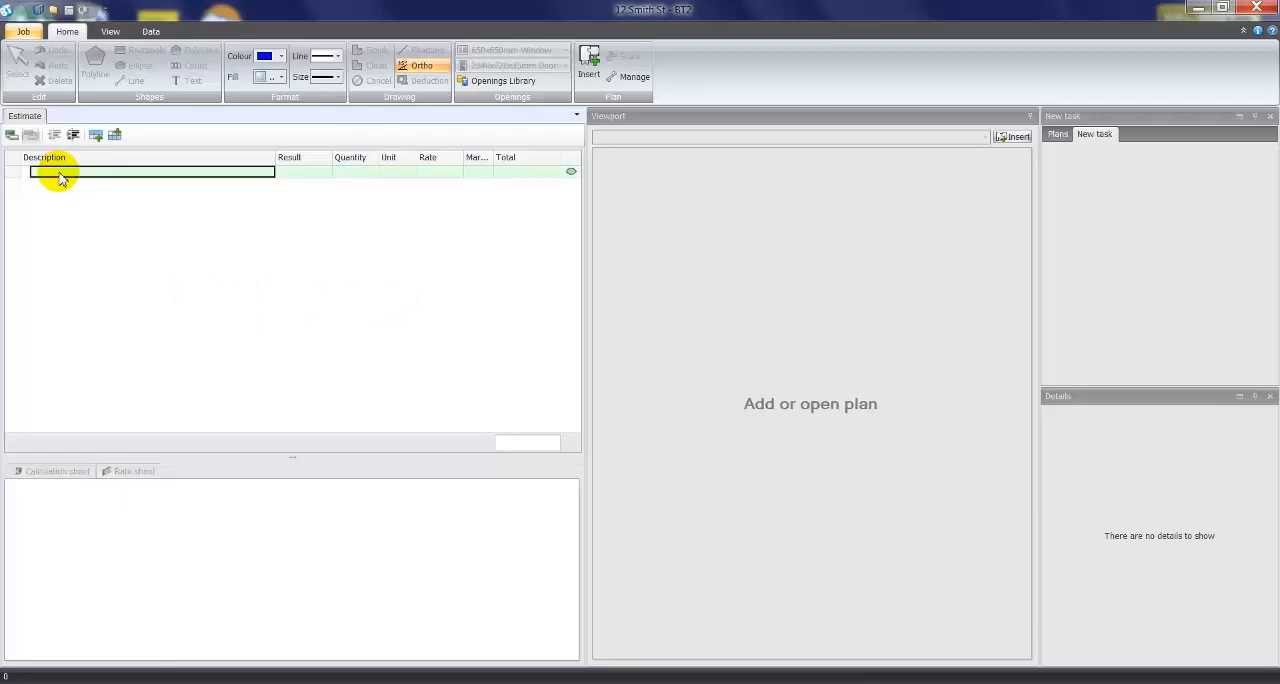
type("Prelim")
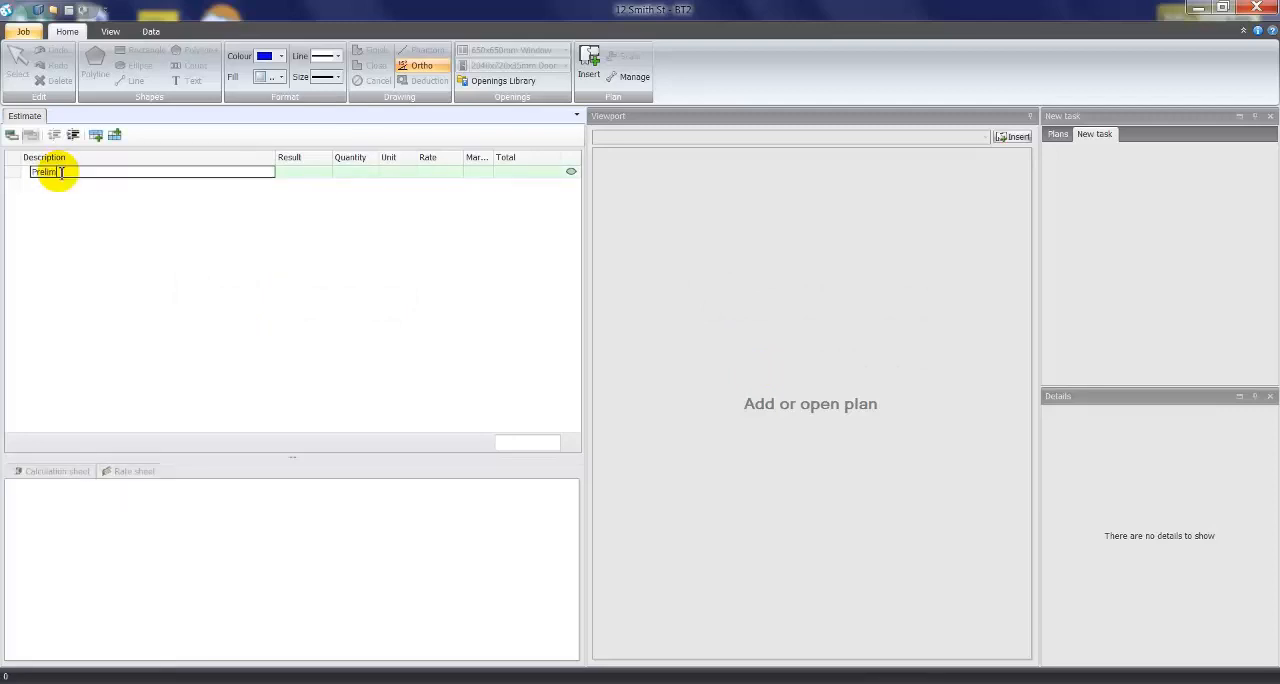
type("inaries")
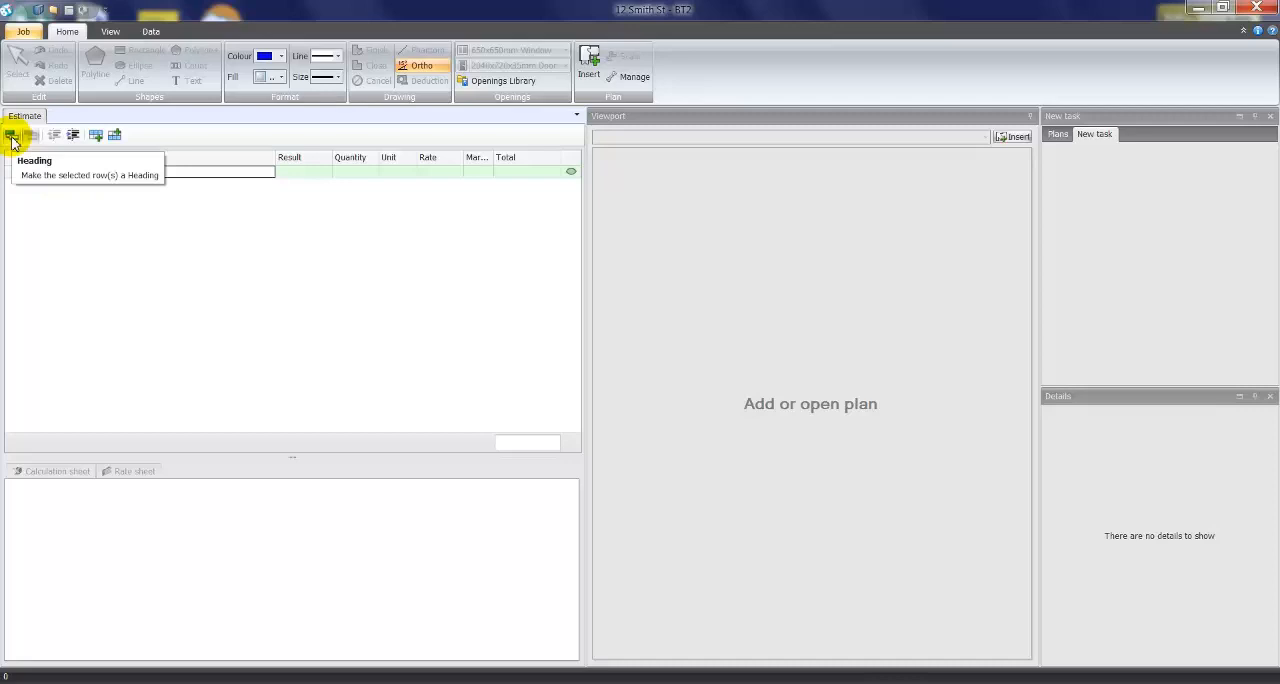
left_click(12, 137)
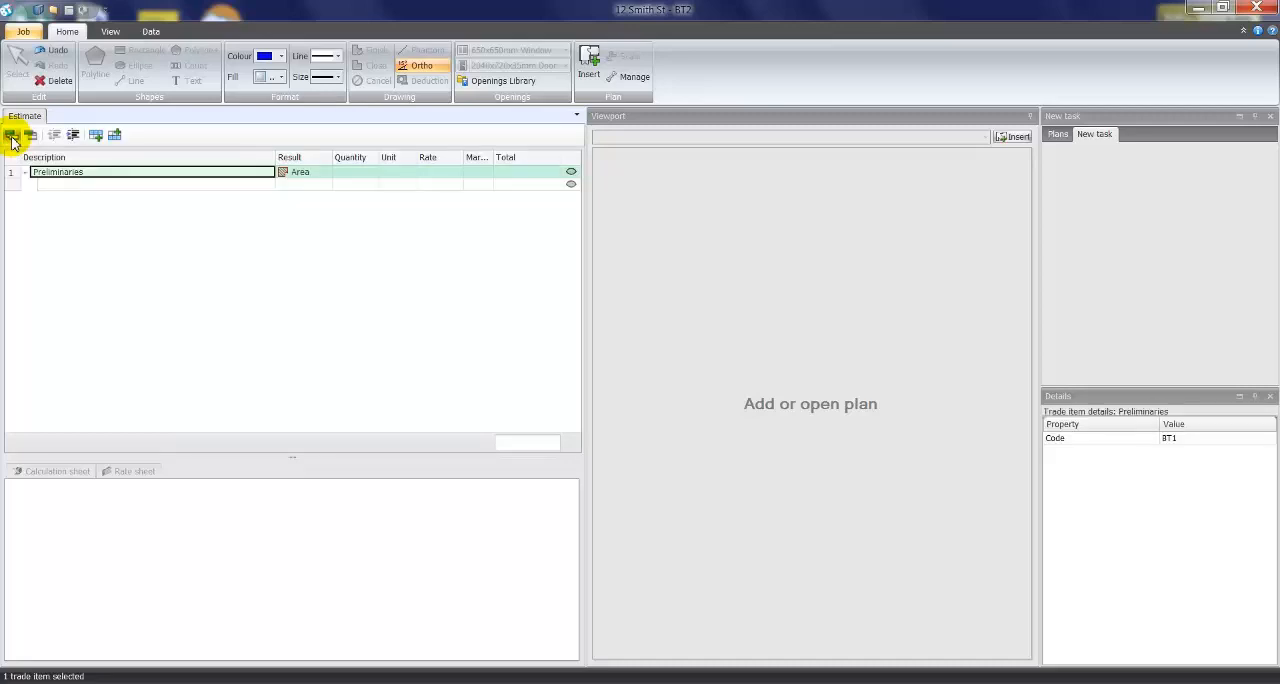
- Add the item Site Establishmnet beneath the Preliminaries heading
left_click(48, 188)
type("Site Establishme")
type("et")
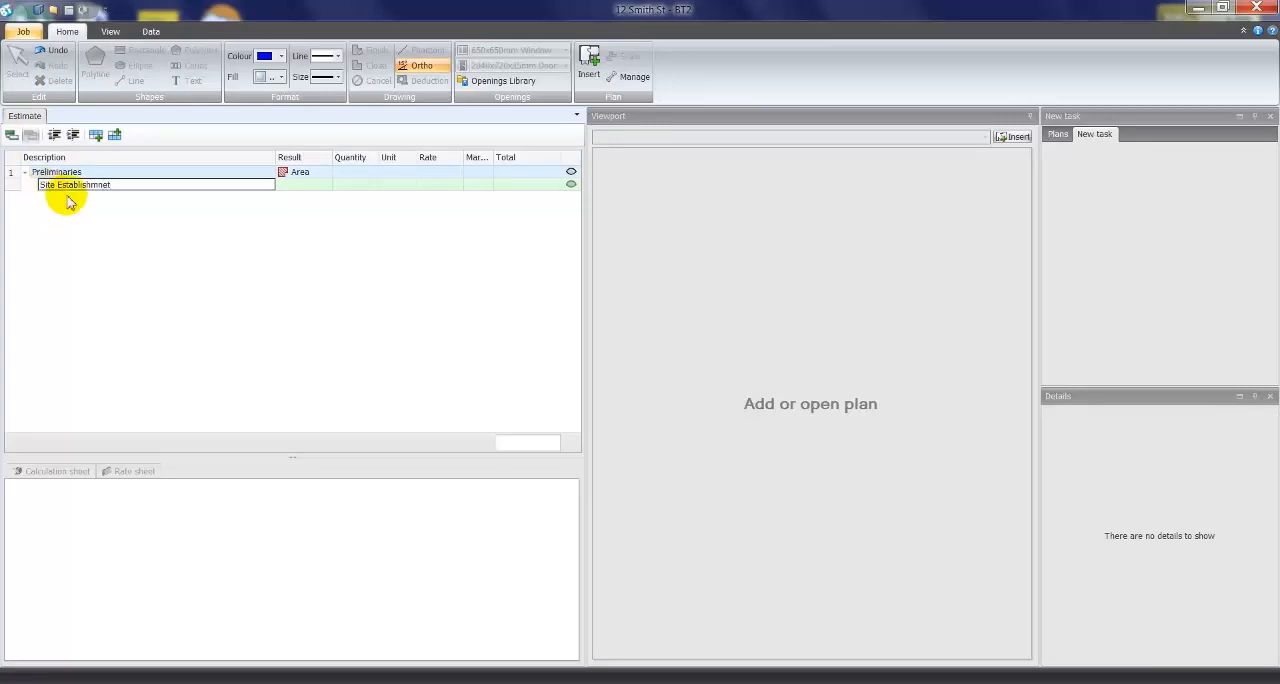
- Give the Site Establishmnet item a quantity of 1, the unit each and a rate of 1,500
left_click(362, 186)
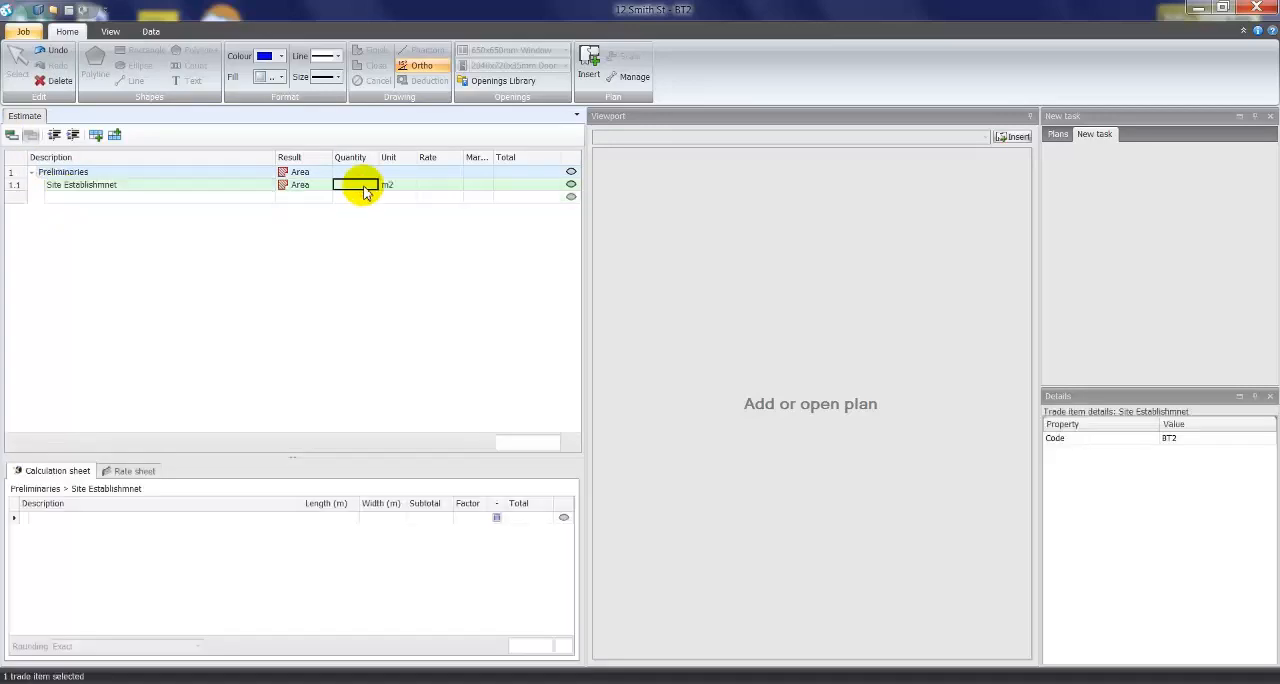
left_click(390, 189)
type("each")
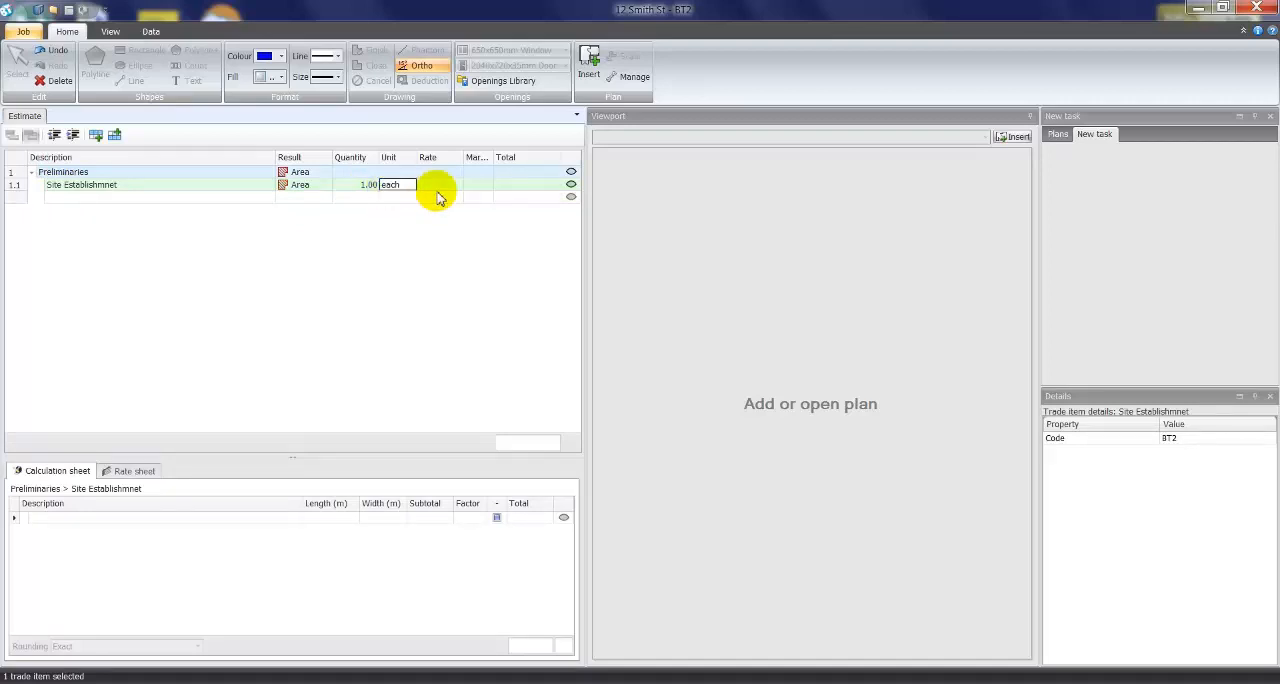
left_click(437, 187)
type("1,500")
key("Return")
left_click(360, 186)
left_click(437, 186)
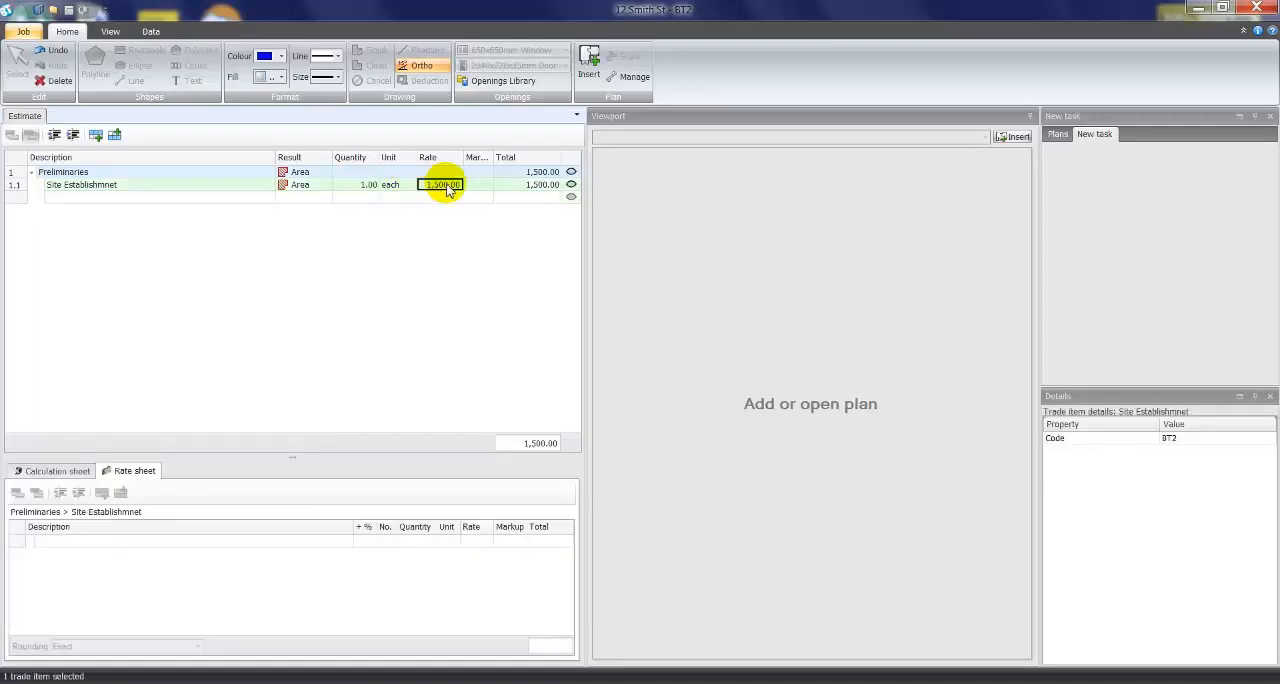
left_click(531, 190)
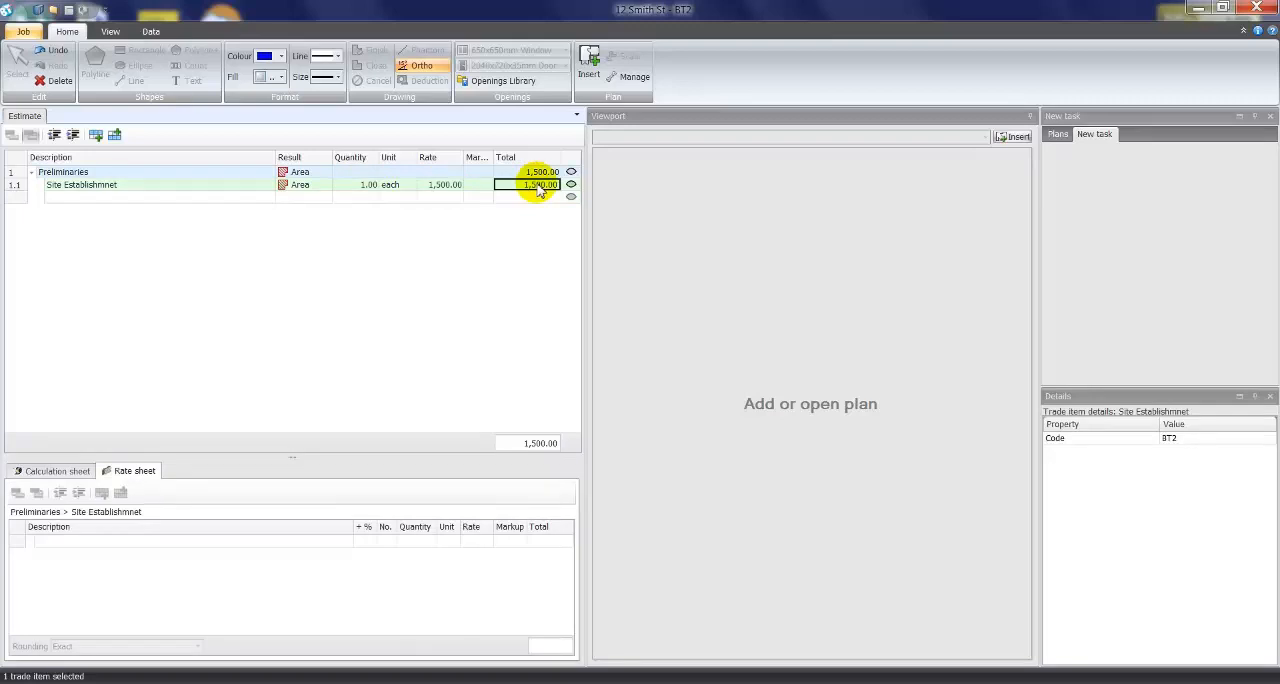
- Add a Concrete heading below Site Establishmnet and unindent it to the same level as Preliminaries
left_click(53, 198)
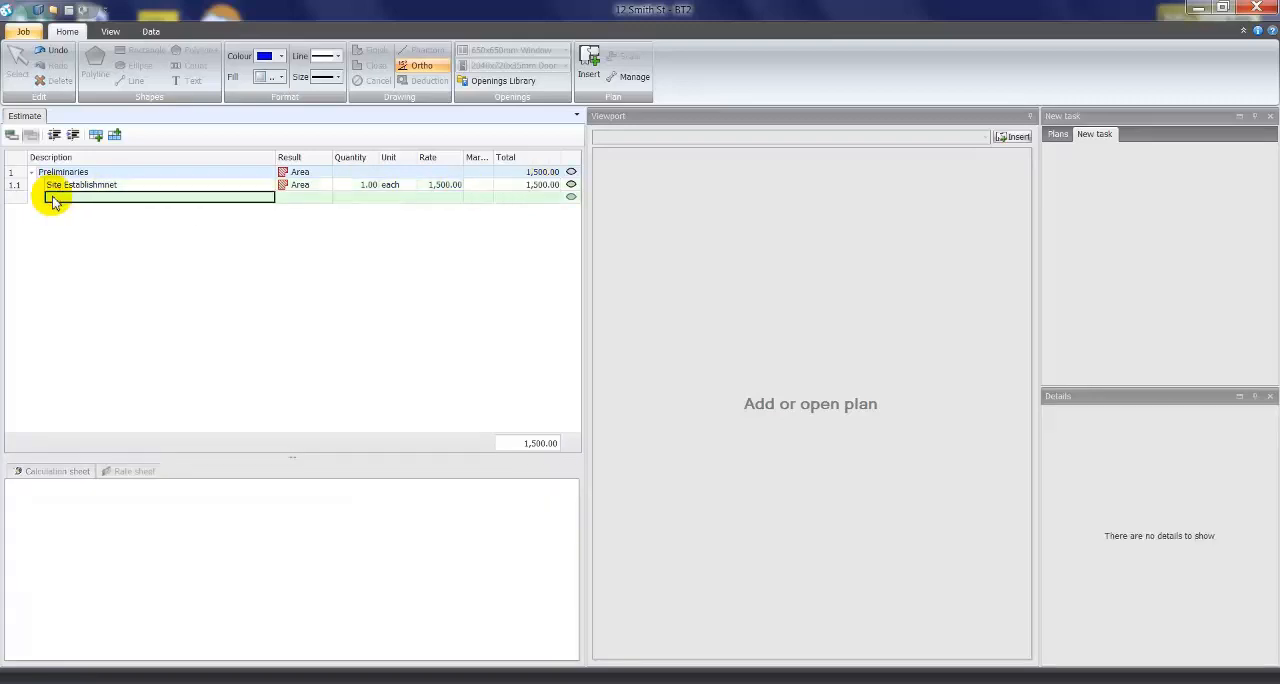
type("Concrete")
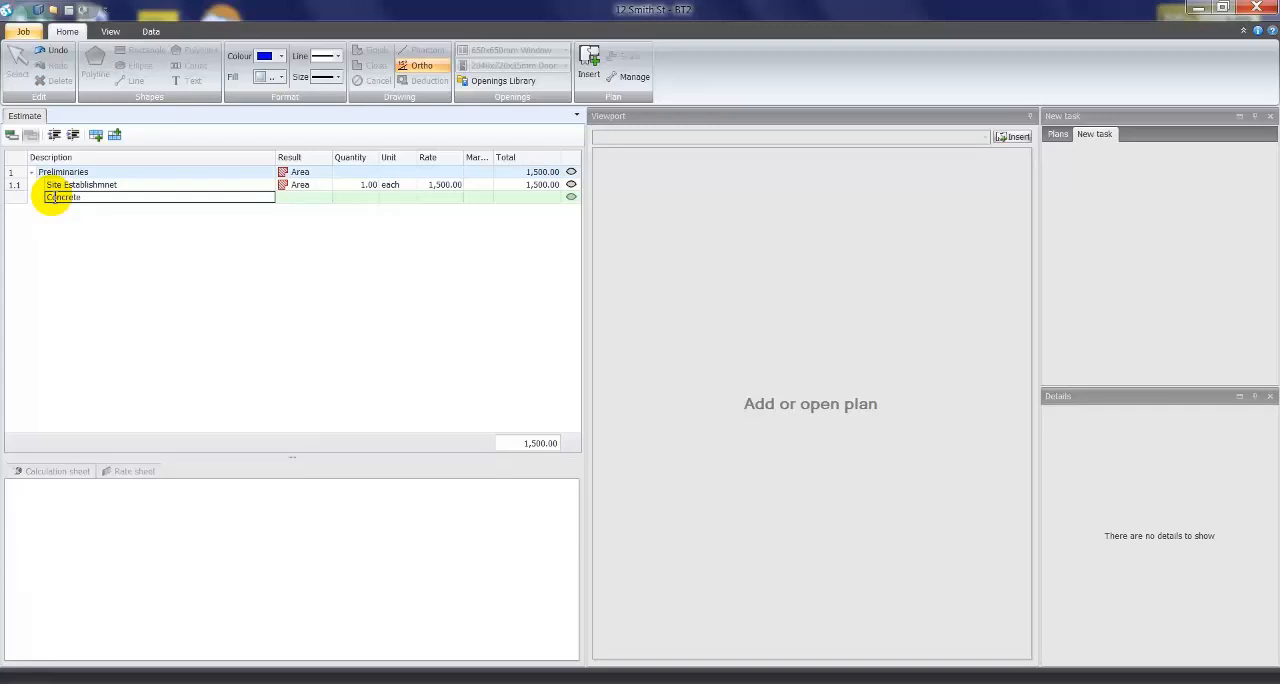
left_click(12, 136)
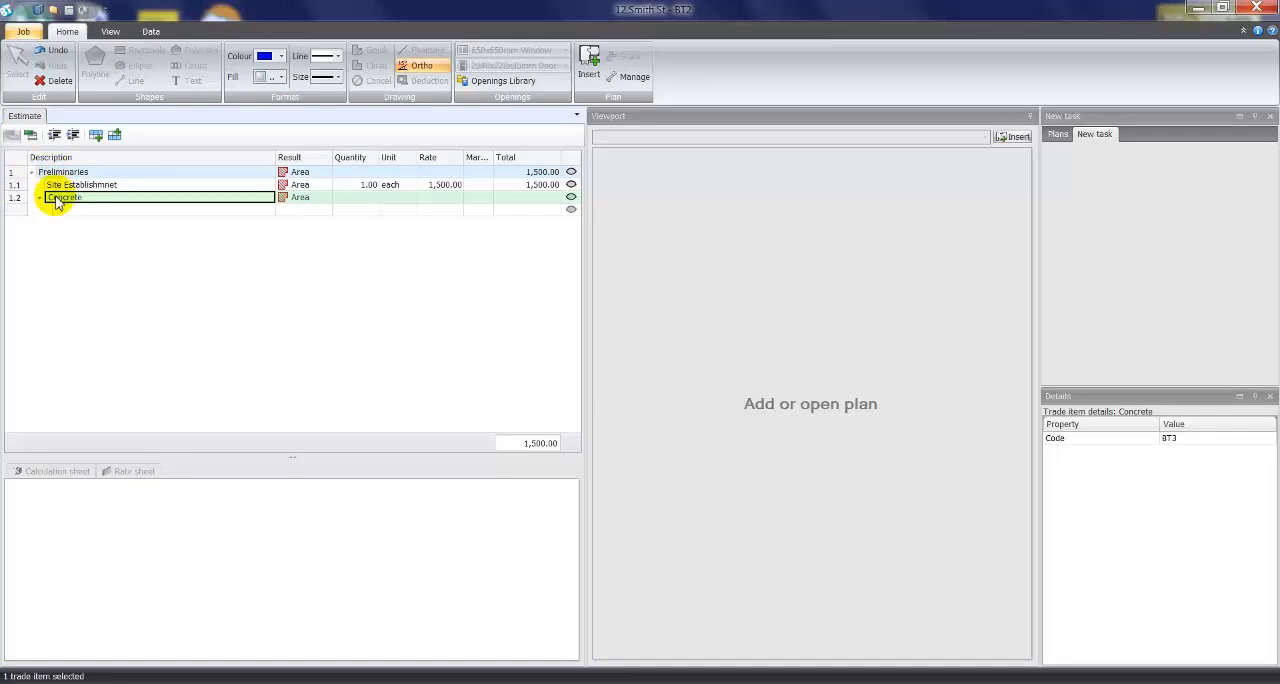
left_click(54, 136)
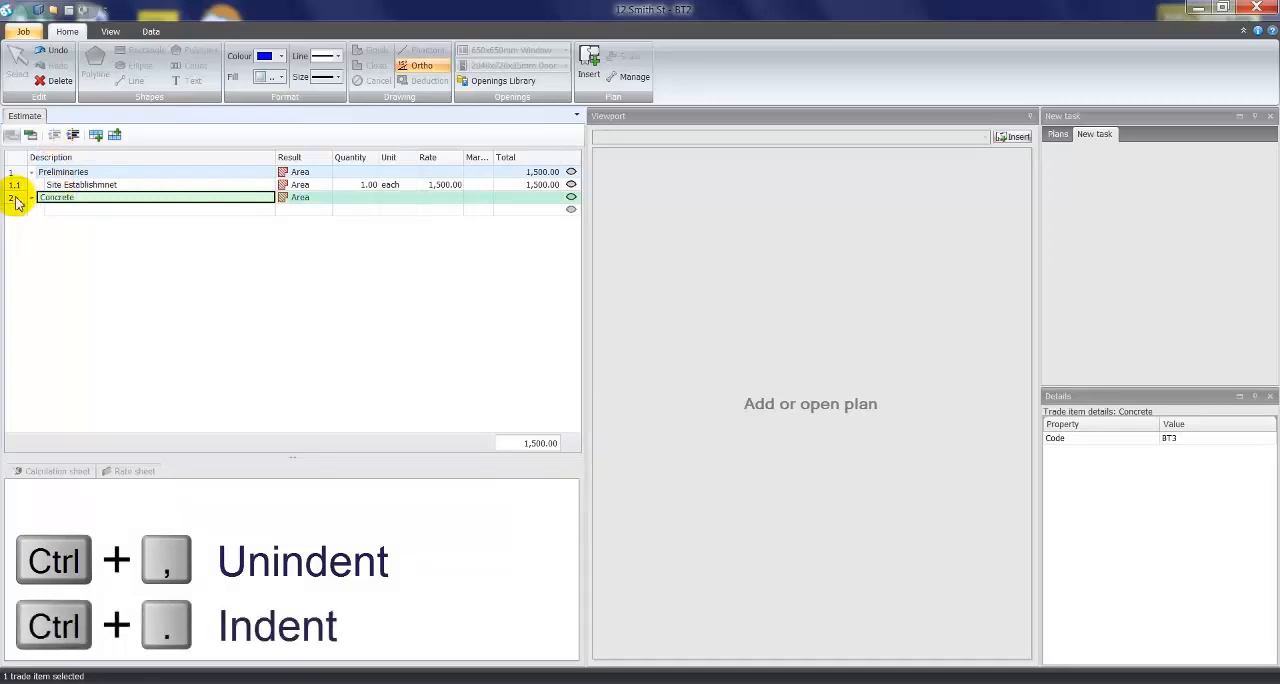
- Add Ground Floor as a subheading beneath the Concrete heading
left_click(76, 209)
type("Ground Floor")
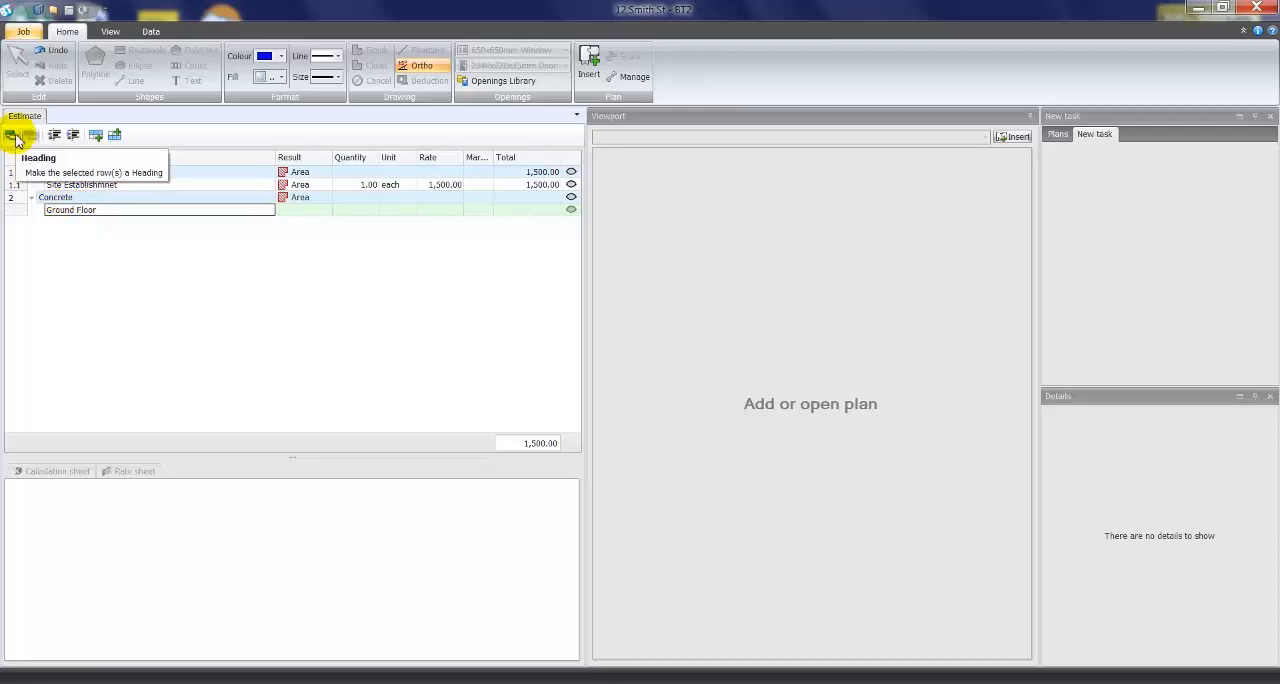
key("Return")
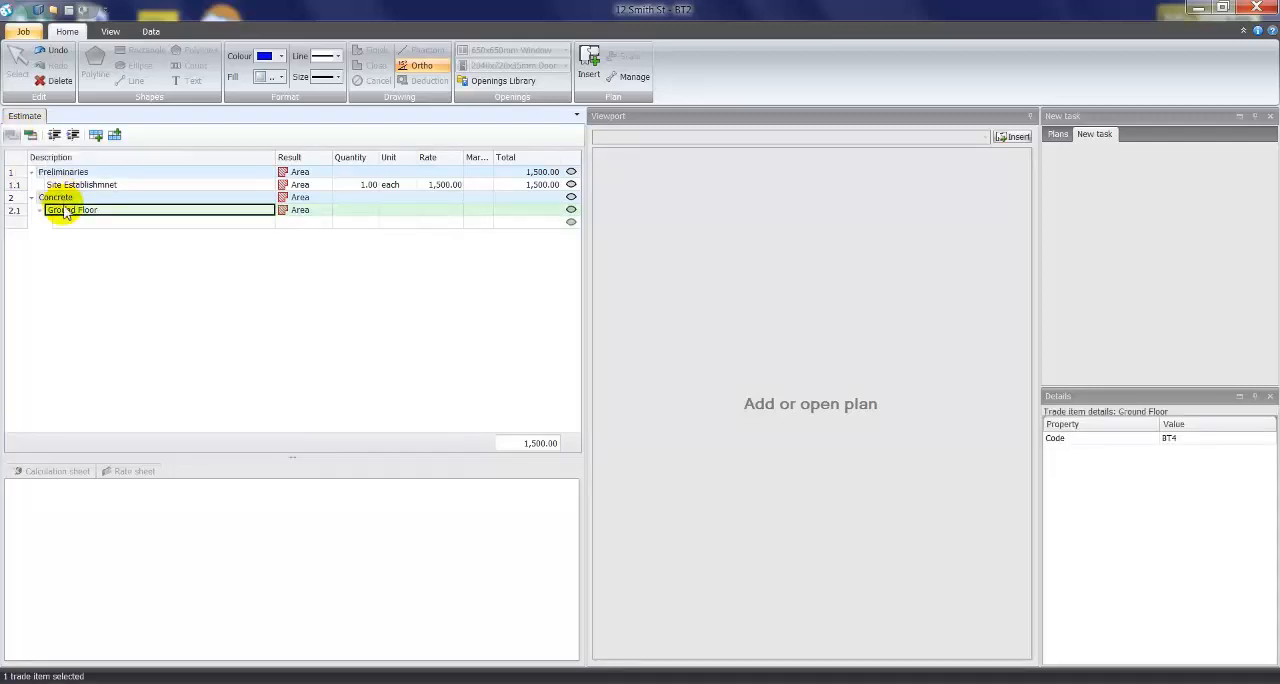
- Add the item 32mpa concrete beneath the Ground Floor subheading
left_click(67, 225)
type("32mpa concre")
key("BackSpace")
key("BackSpace")
key("BackSpace")
type("concrete")
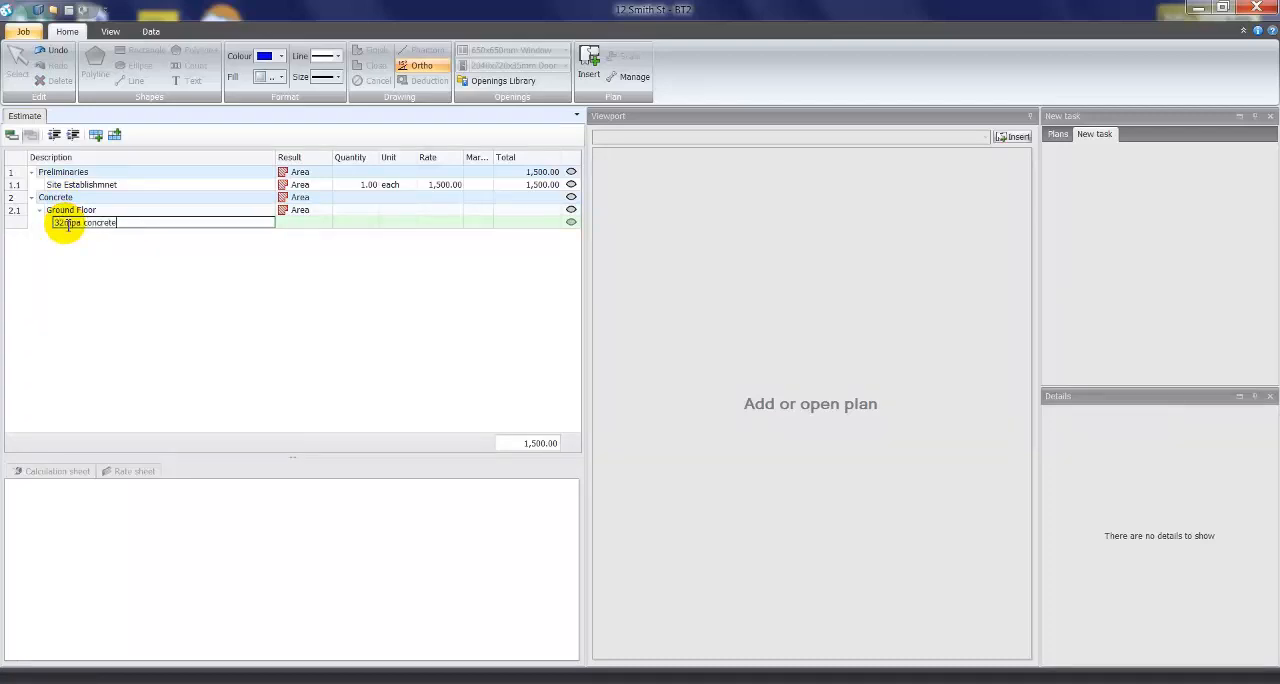
key("Return")
- Enter the quantity of the 32mpa concrete item as the calculation 8*5
left_click(355, 222)
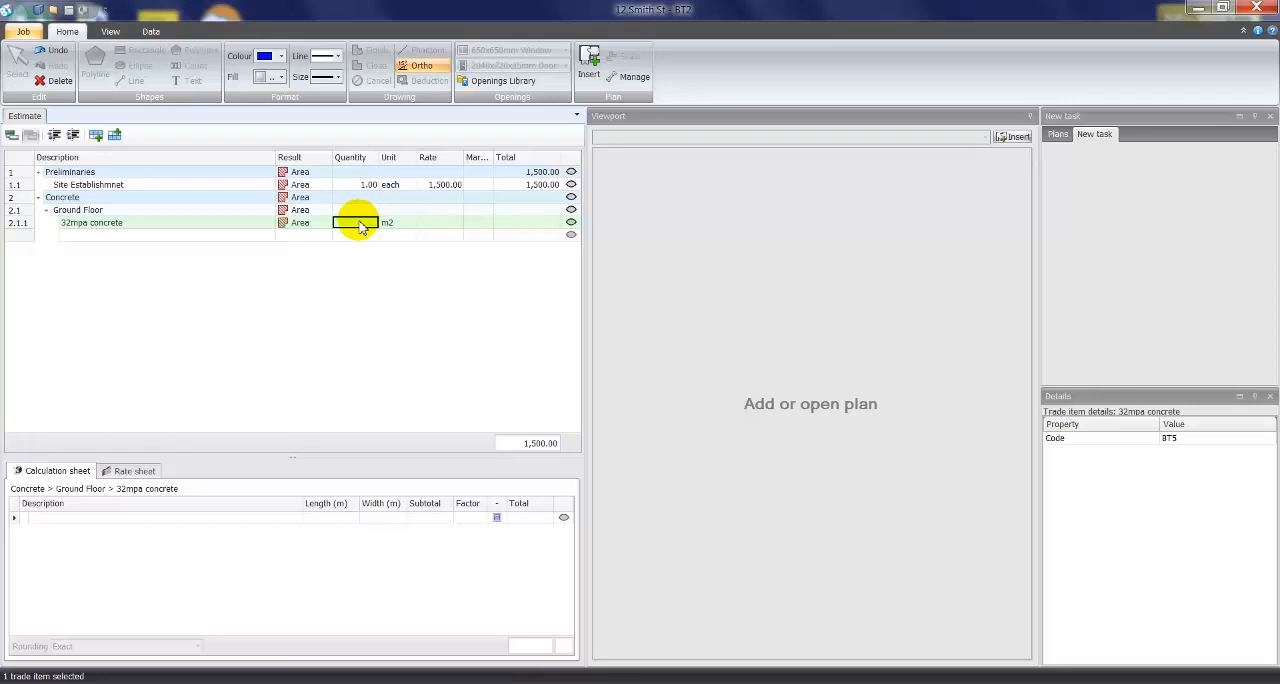
type("8*5")
key("Return")
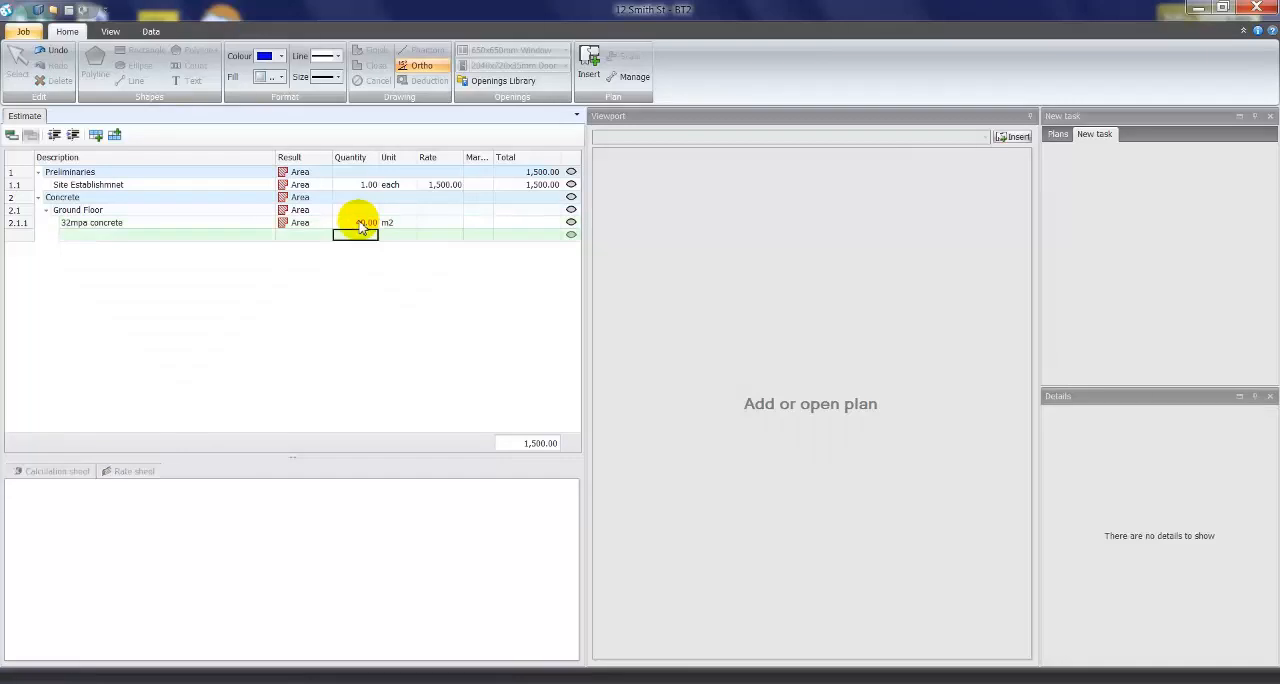
- Change the result type of the 32mpa concrete item to Volume
left_click(374, 224)
key("F2")
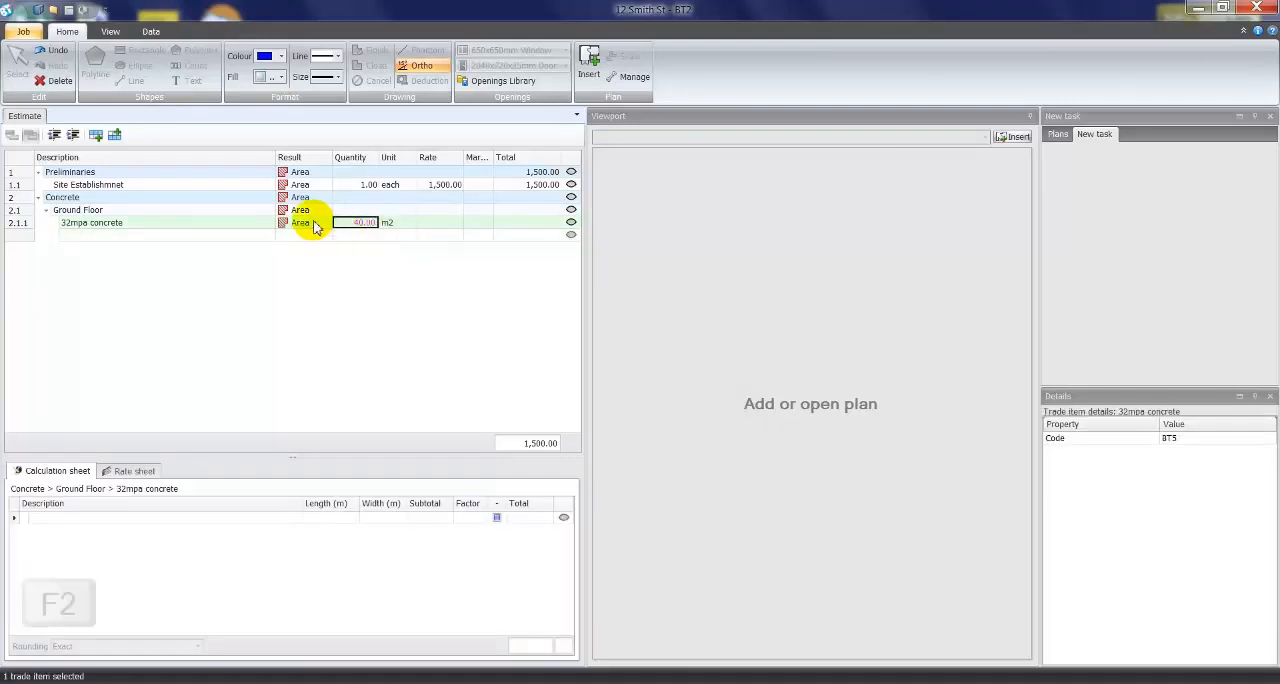
left_click(322, 227)
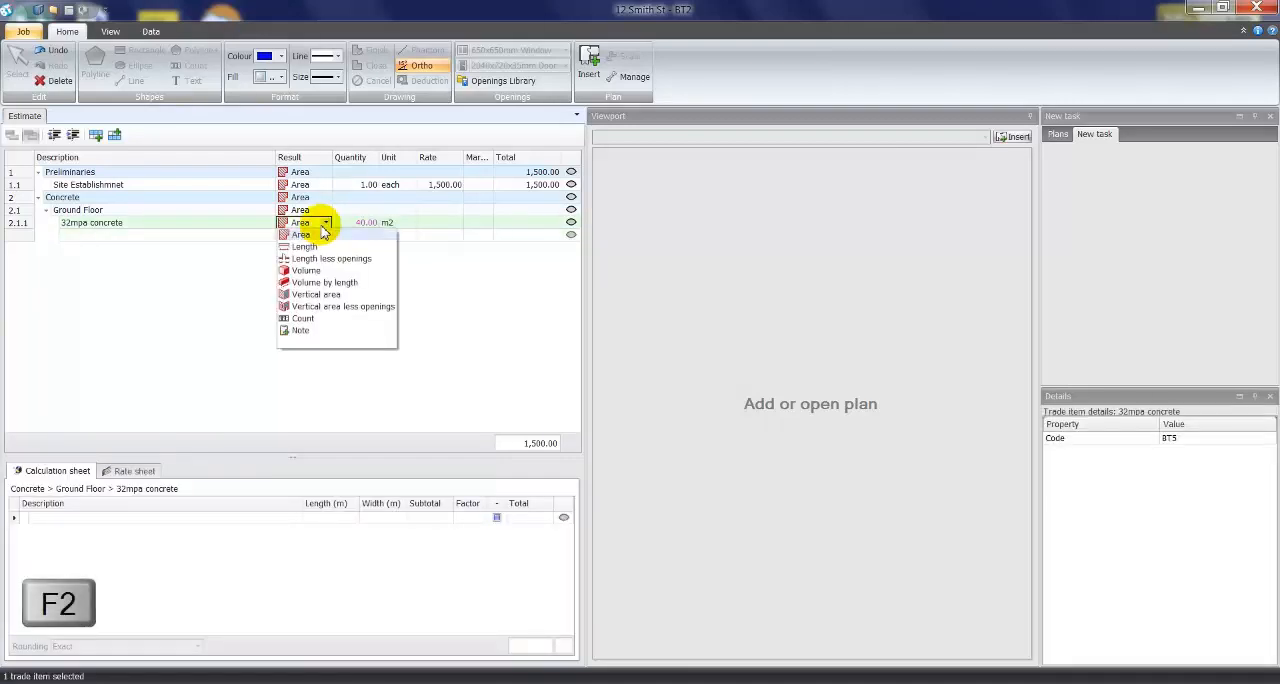
left_click(305, 270)
- Enter the quantity of the 32mpa concrete item as the calculation 8*5*.1
left_click(358, 222)
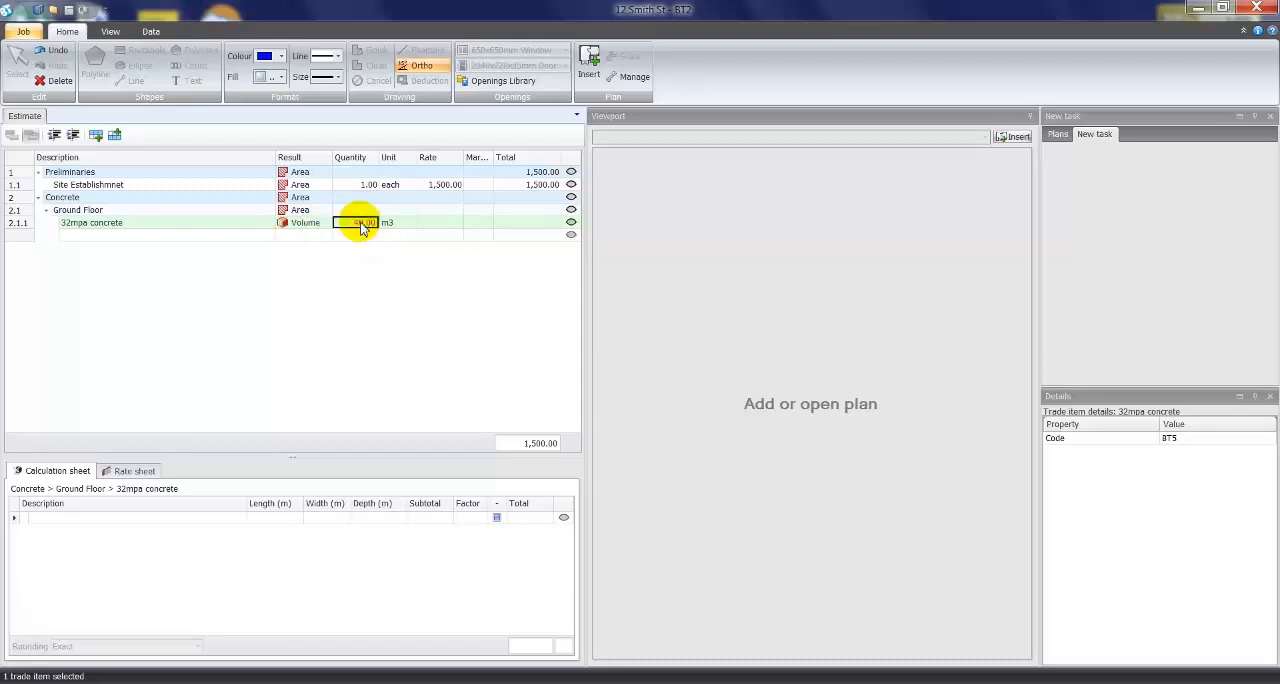
type("8*5*.1")
key("Return")
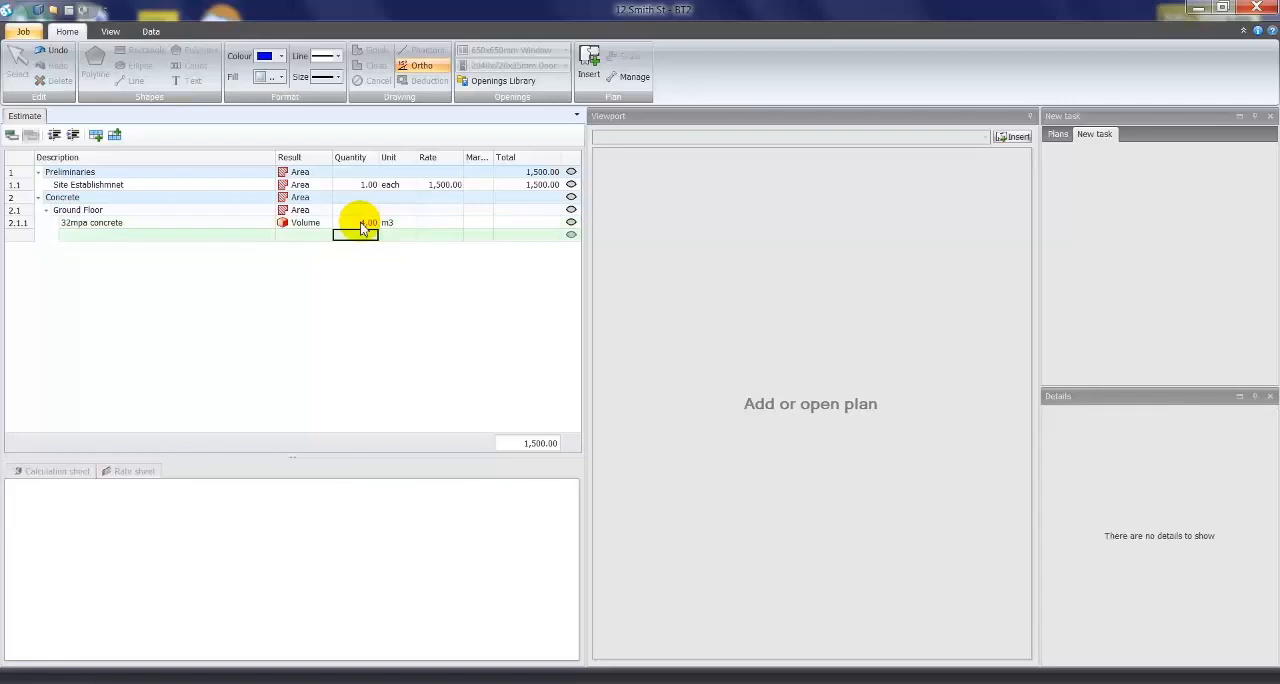
- Add a Main Slab row to the 32mpa concrete calculation sheet with length 8, width 5, depth 0.1 and factor 2
double_click(360, 224)
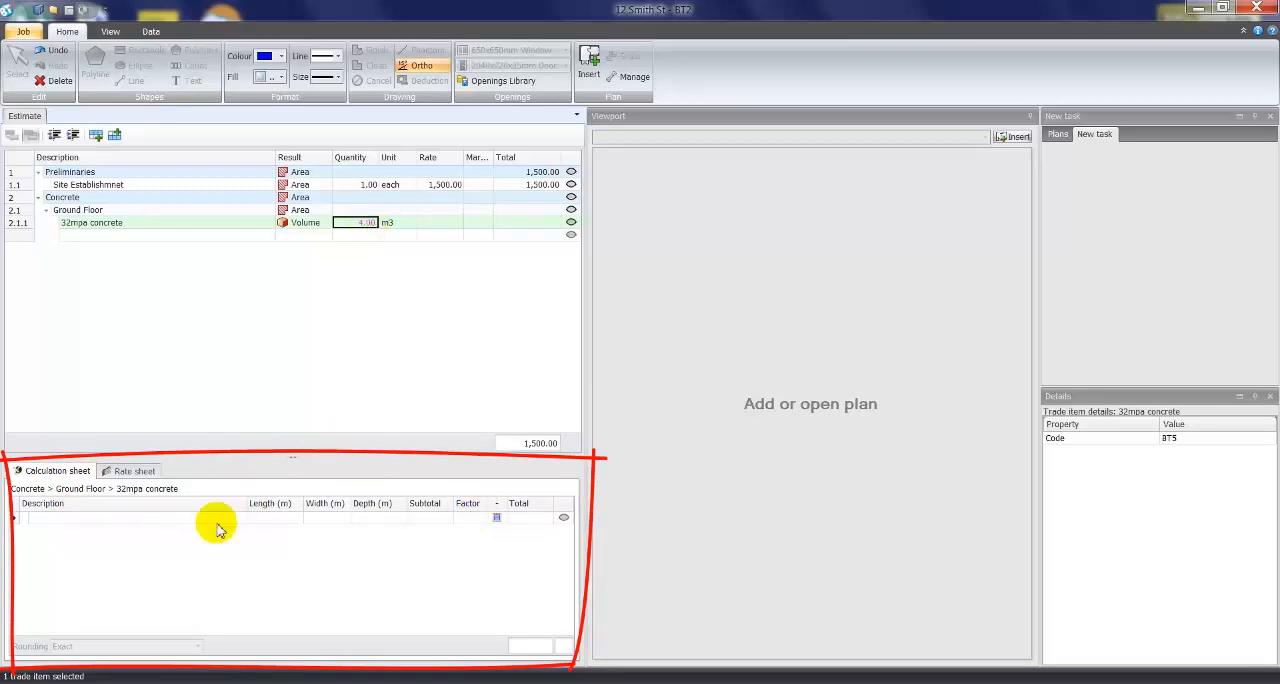
left_click(90, 519)
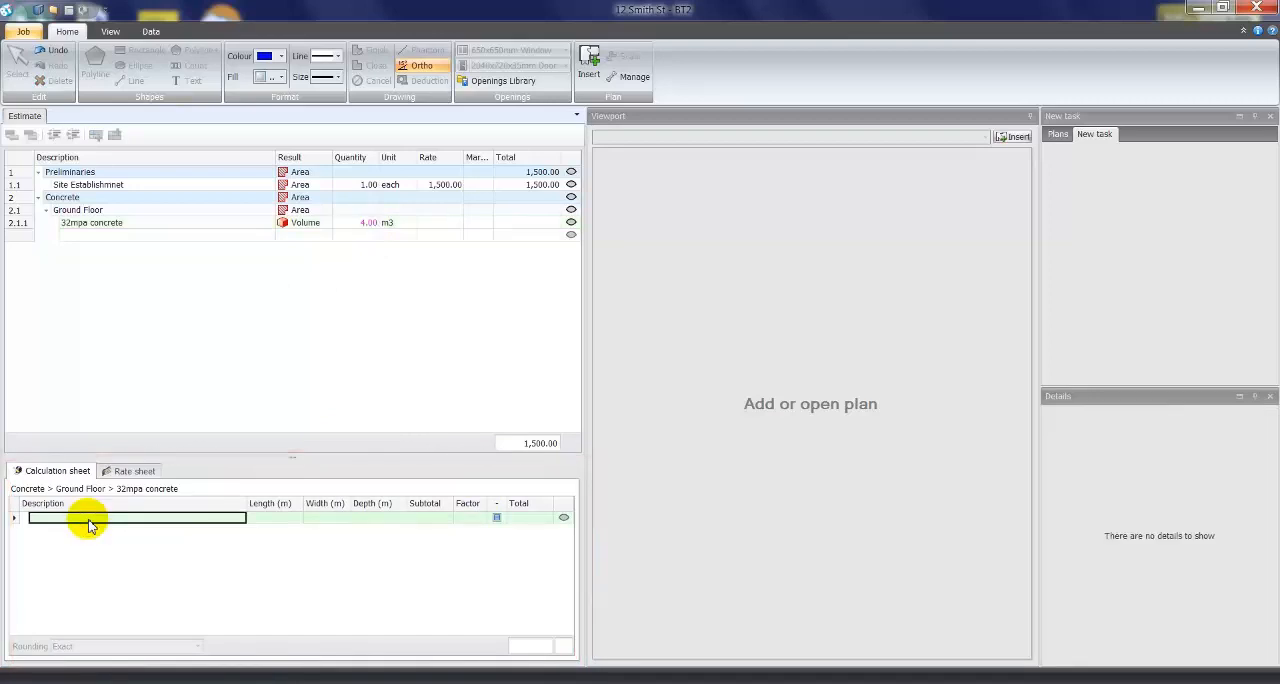
type("Main")
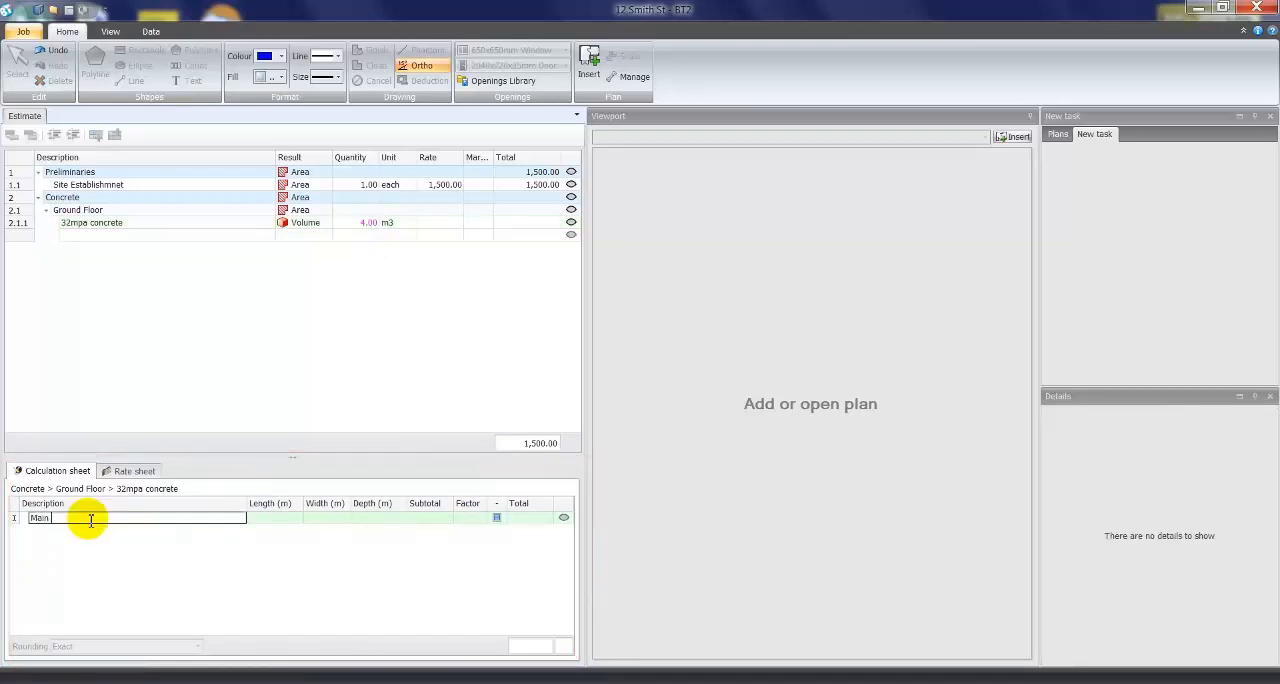
type(" Slab")
key("Tab")
type("8")
key("Tab")
type("5")
key("Tab")
type(".1")
key("Tab")
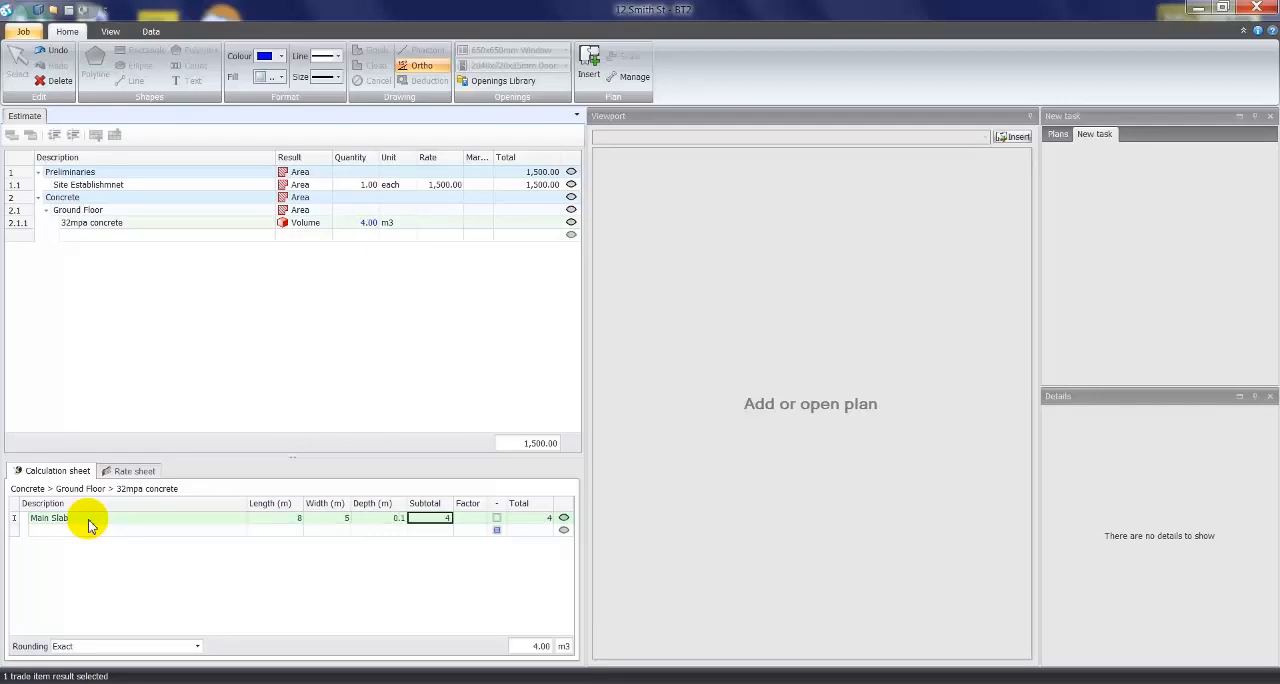
key("Tab")
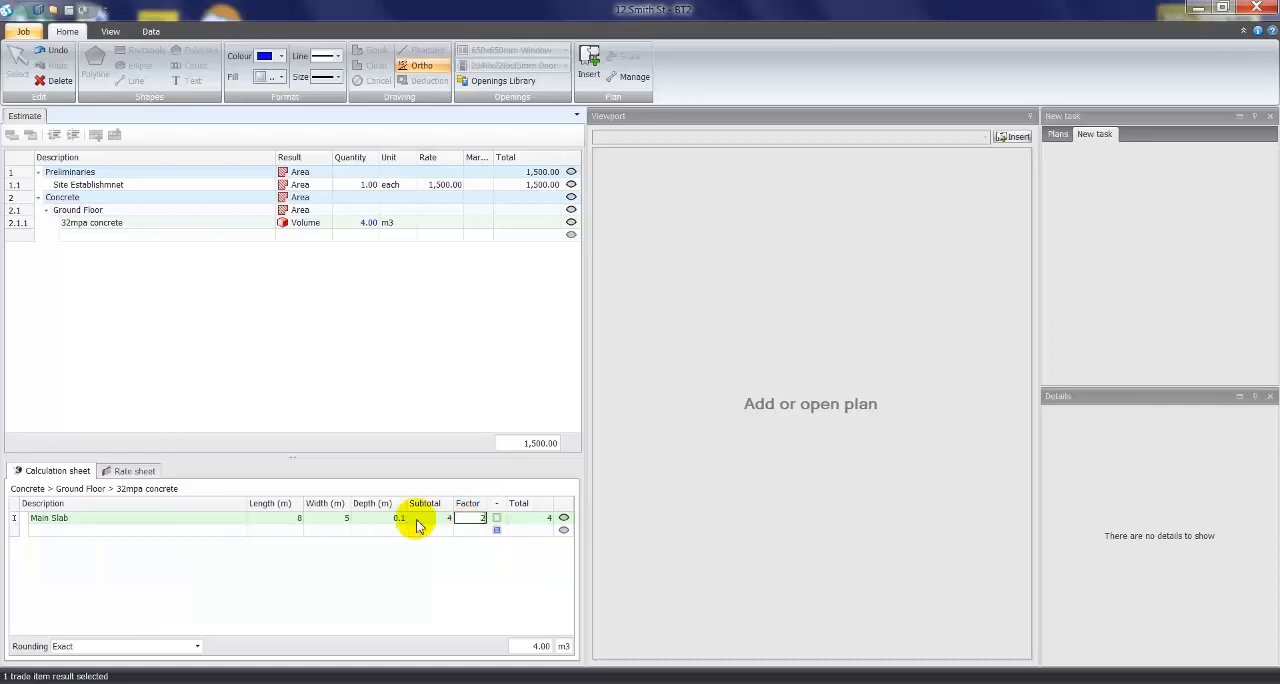
- Add a garage row to the calculation sheet with length 4, width 5.5 and depth 0.15
left_click(186, 531)
type("ge")
key("Tab")
type("4")
key("Tab")
type("5.5")
key("Tab")
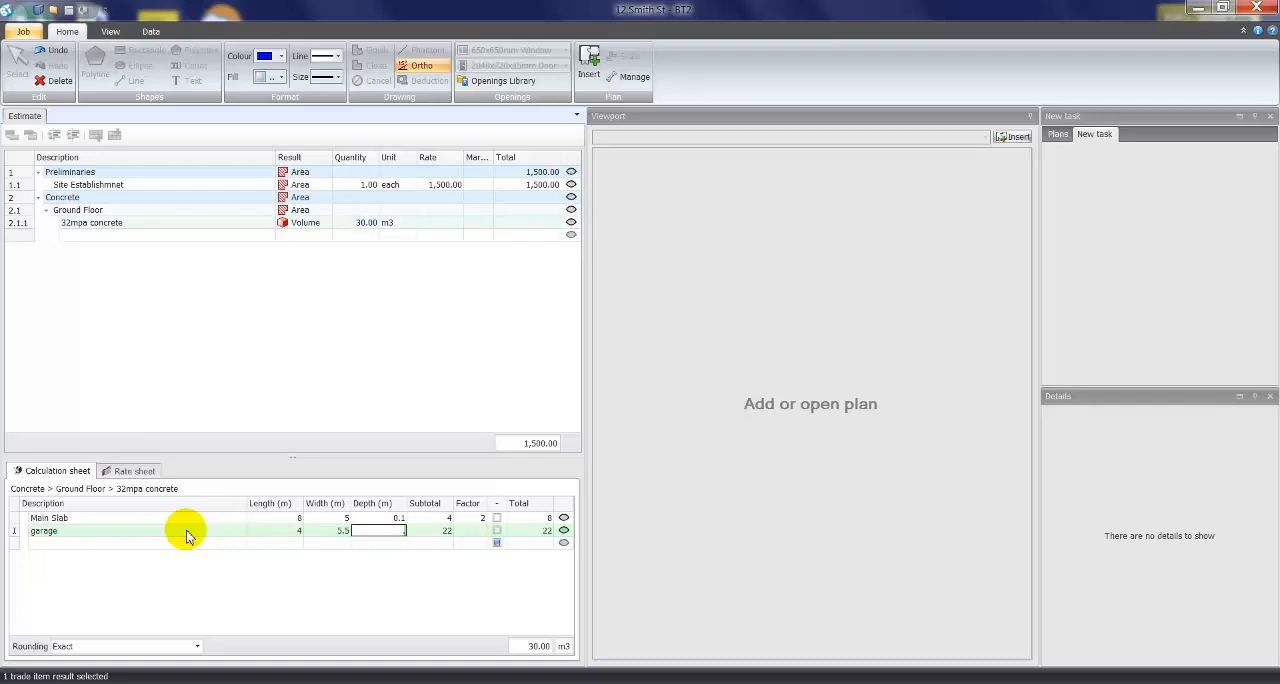
key("Return")
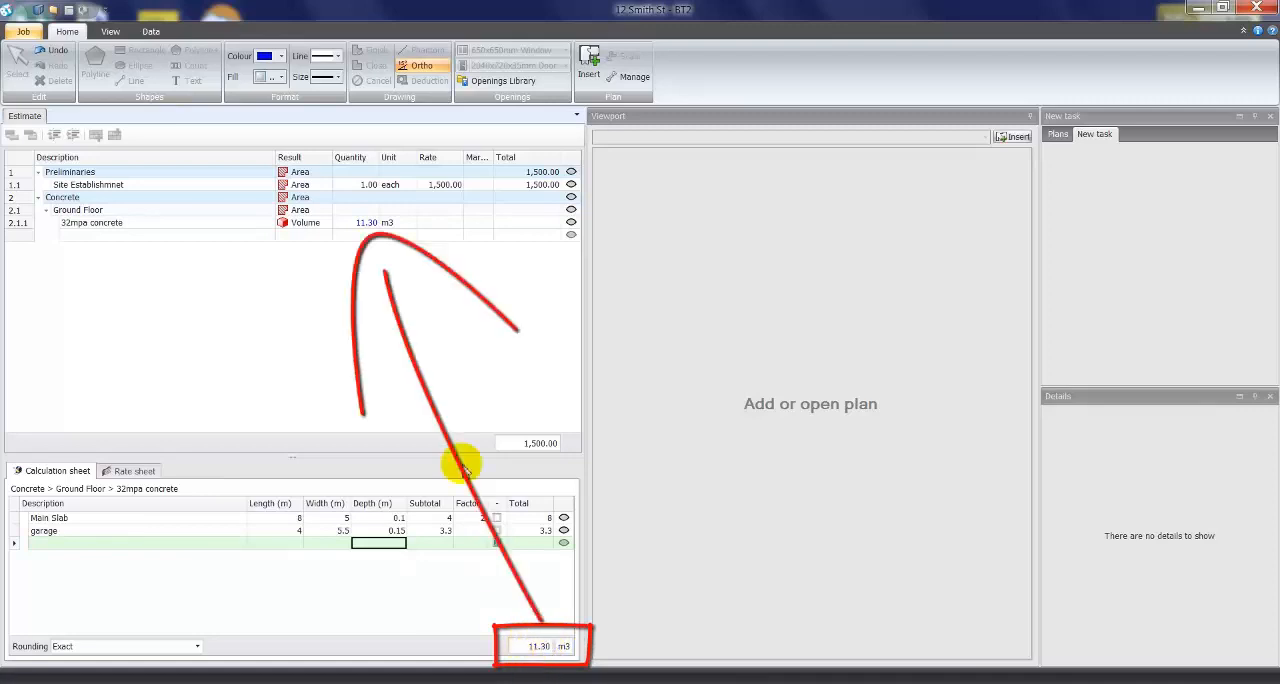
- Add a void row of 2 by 2.5 by 0.1 m to the 32mpa concrete calculation sheet and mark it as a deduction
left_click(362, 222)
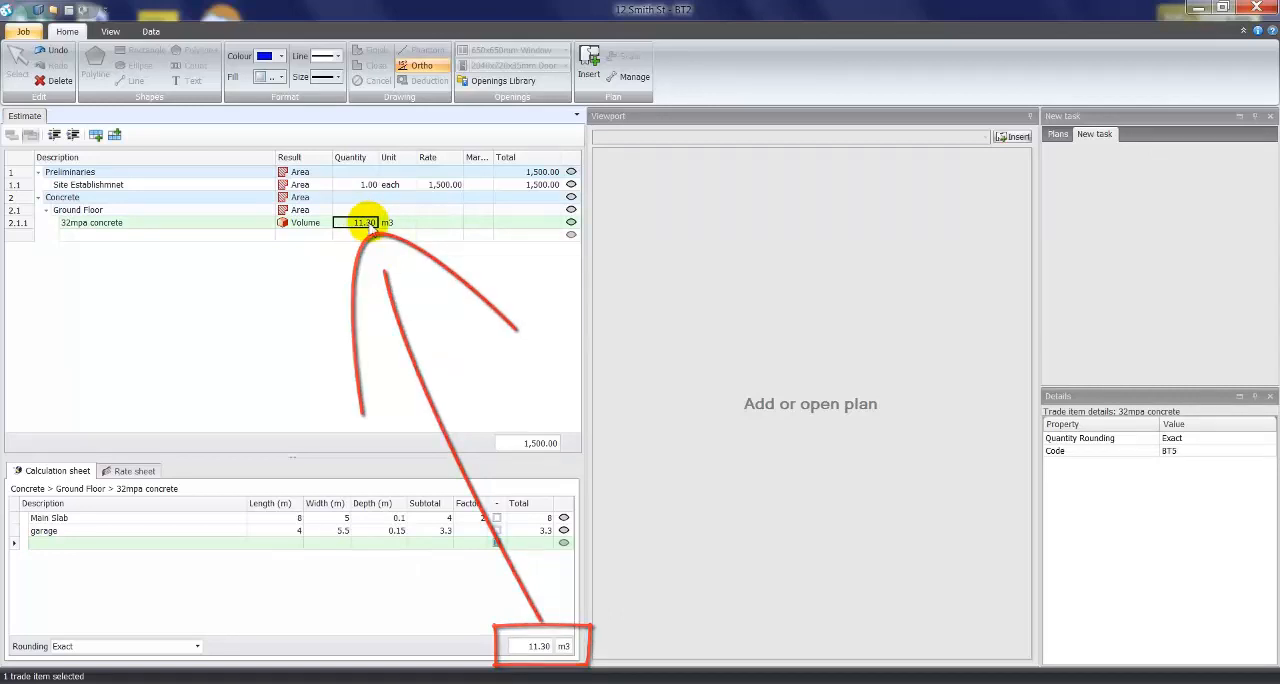
left_click(366, 184)
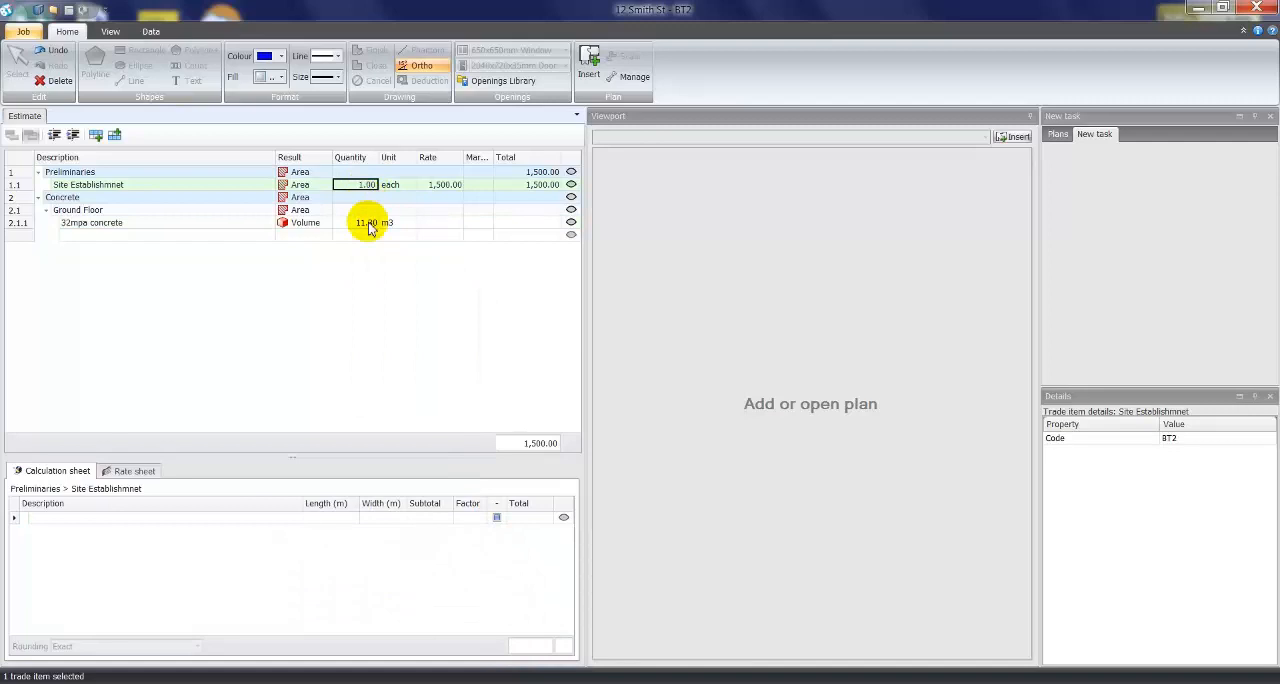
left_click(366, 223)
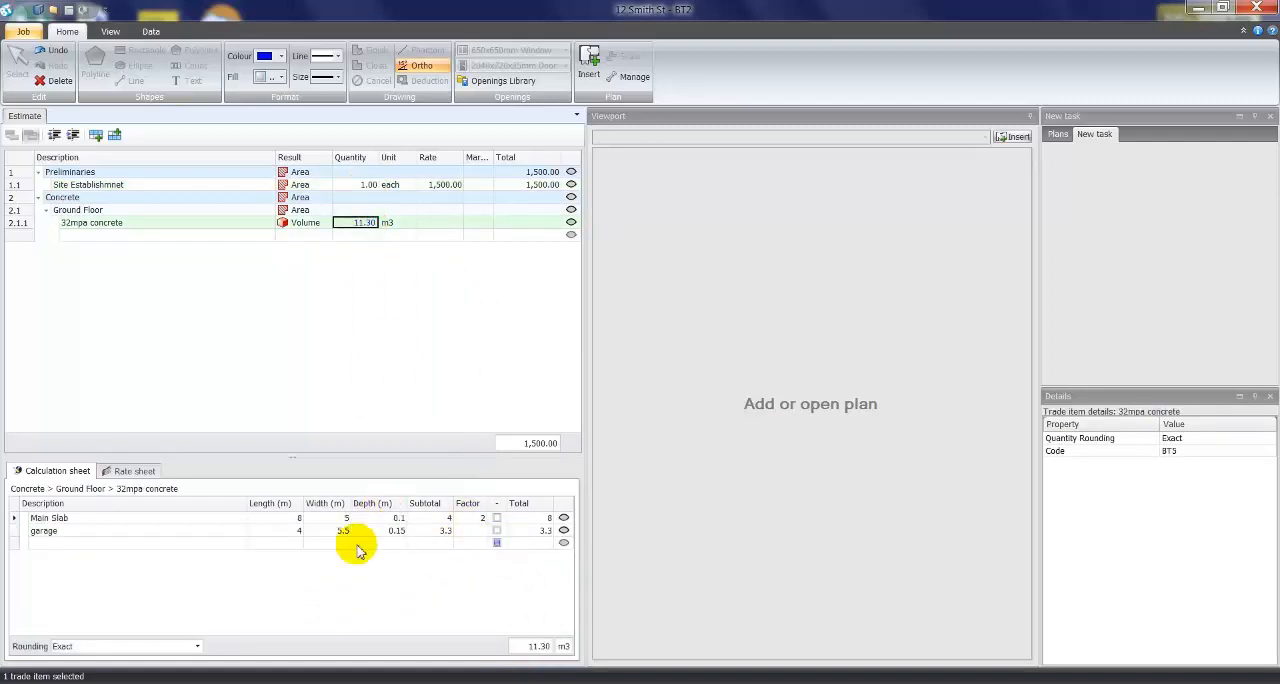
left_click(200, 543)
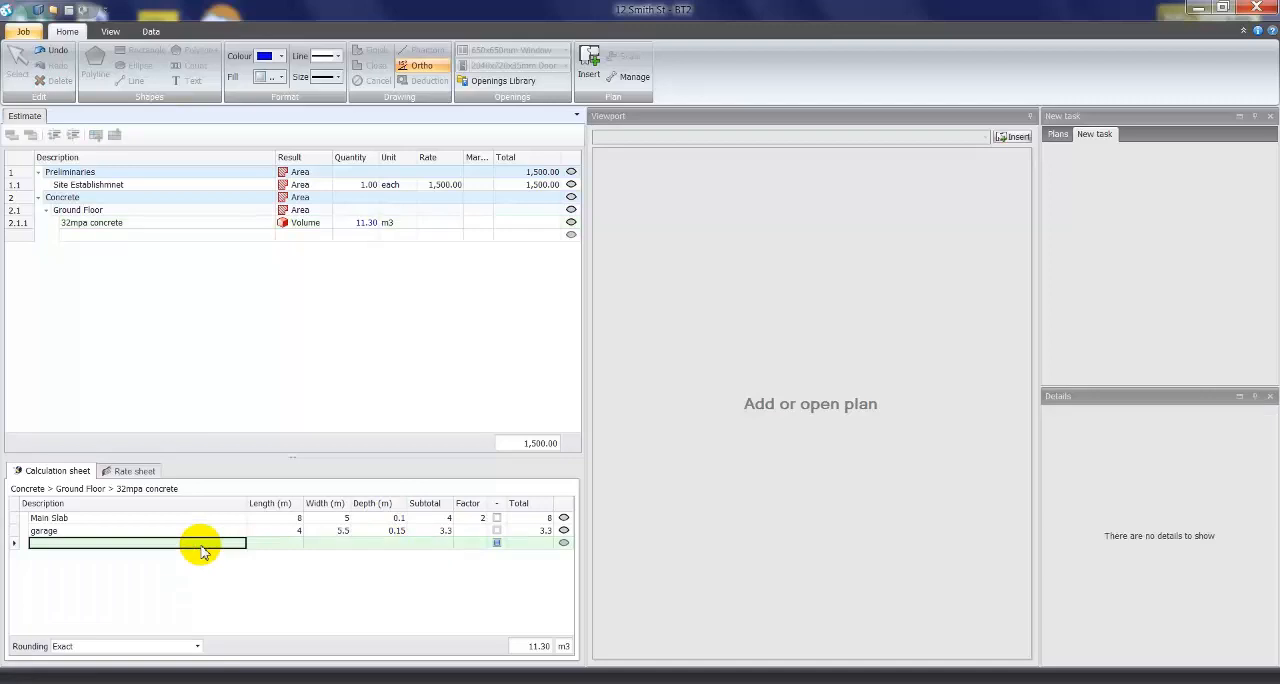
type("void")
key("Tab")
type("2")
key("Tab")
type("2.5")
key("Tab")
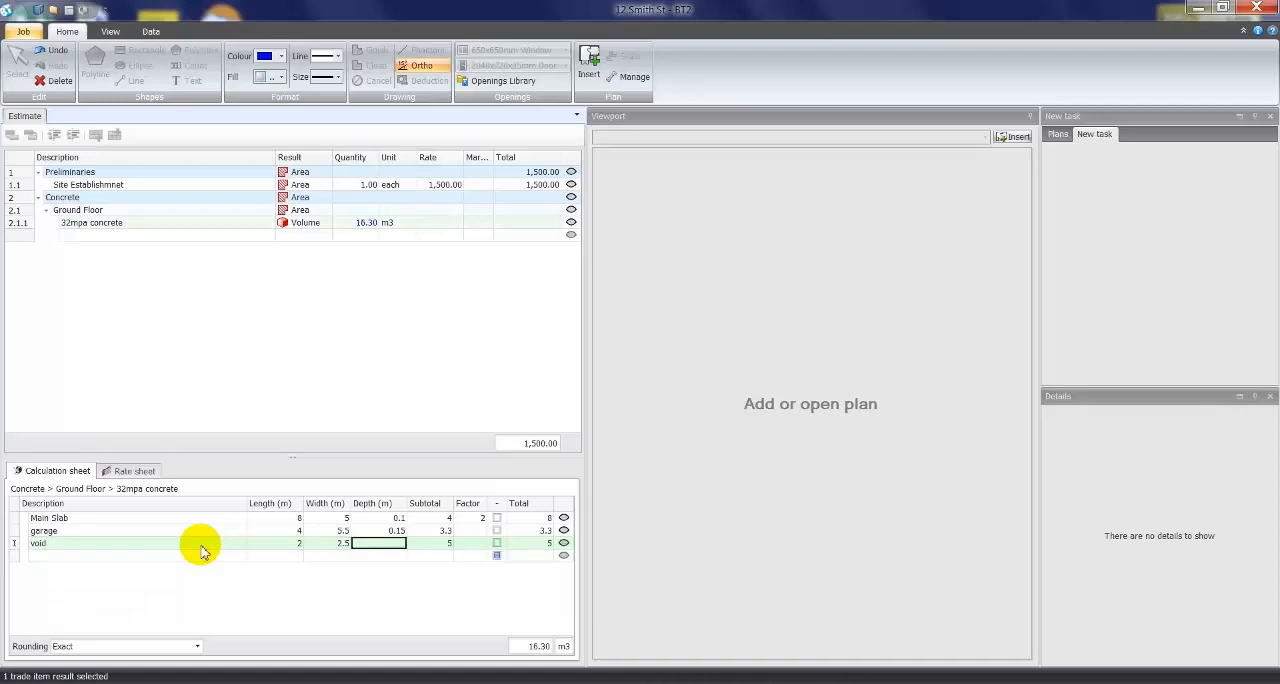
type(".1")
key("Tab")
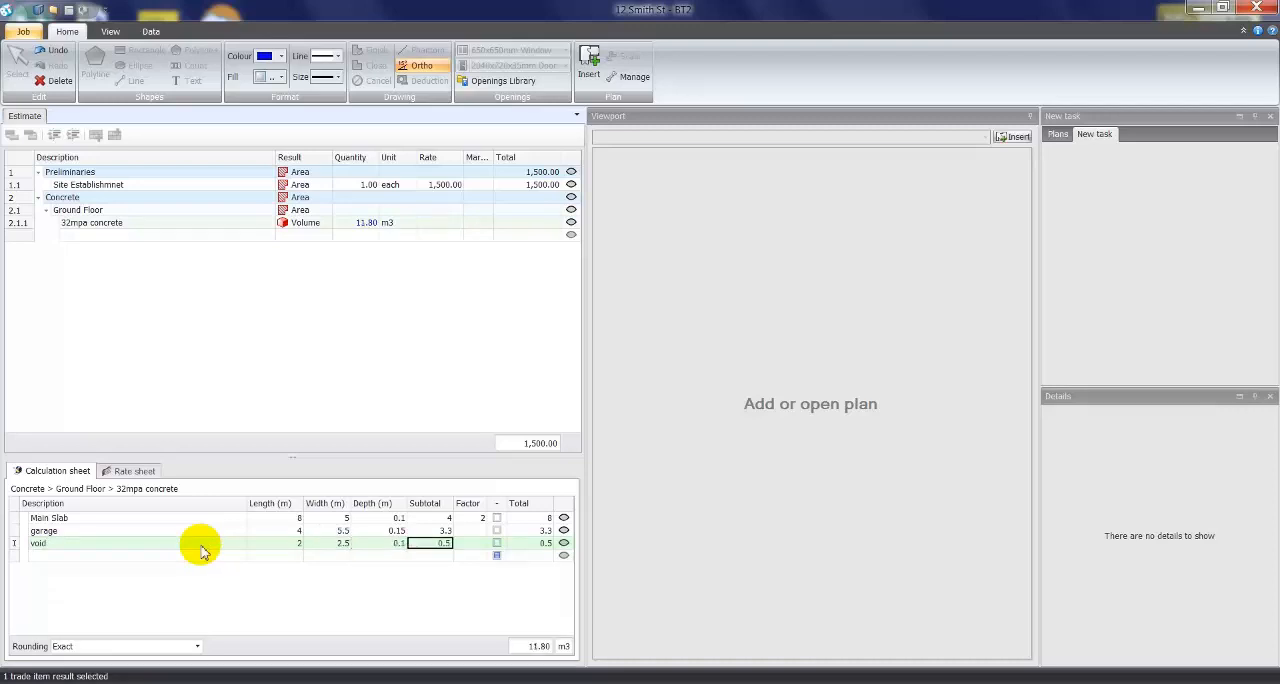
left_click(497, 543)
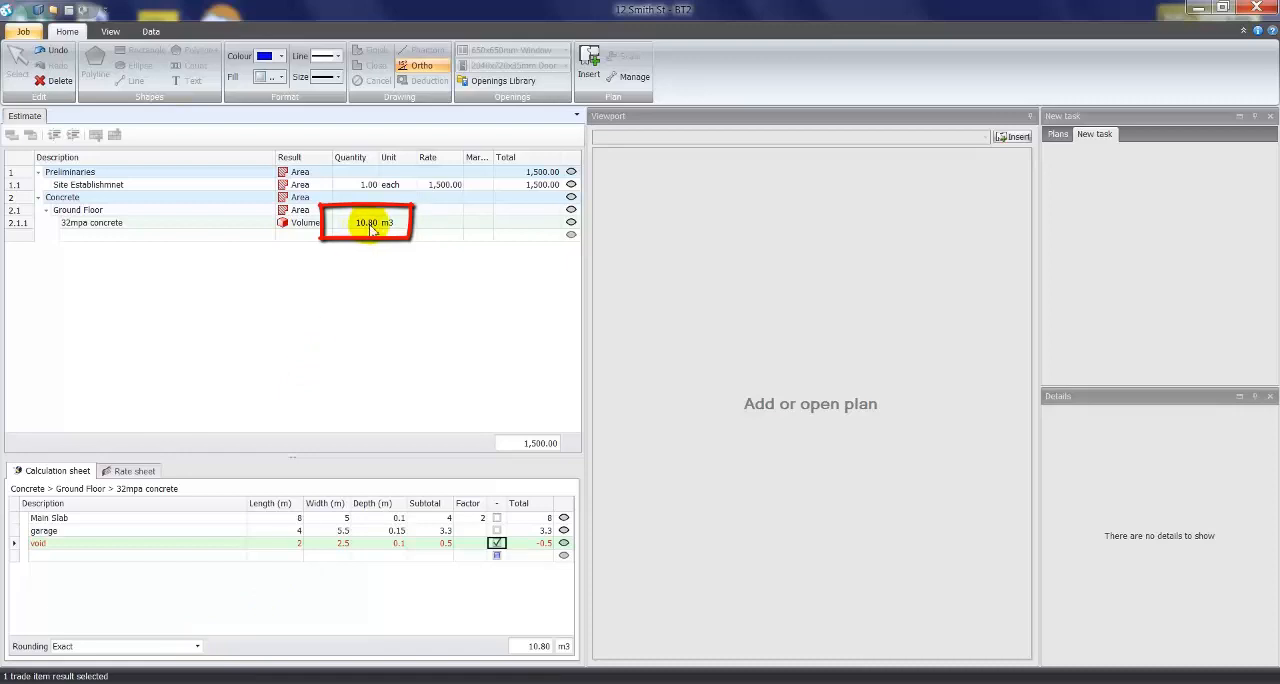
- Set the 32mpa concrete quantity rounding to Up and the factors to 1.1 for garage and 2.1 for Main Slab
left_click(196, 646)
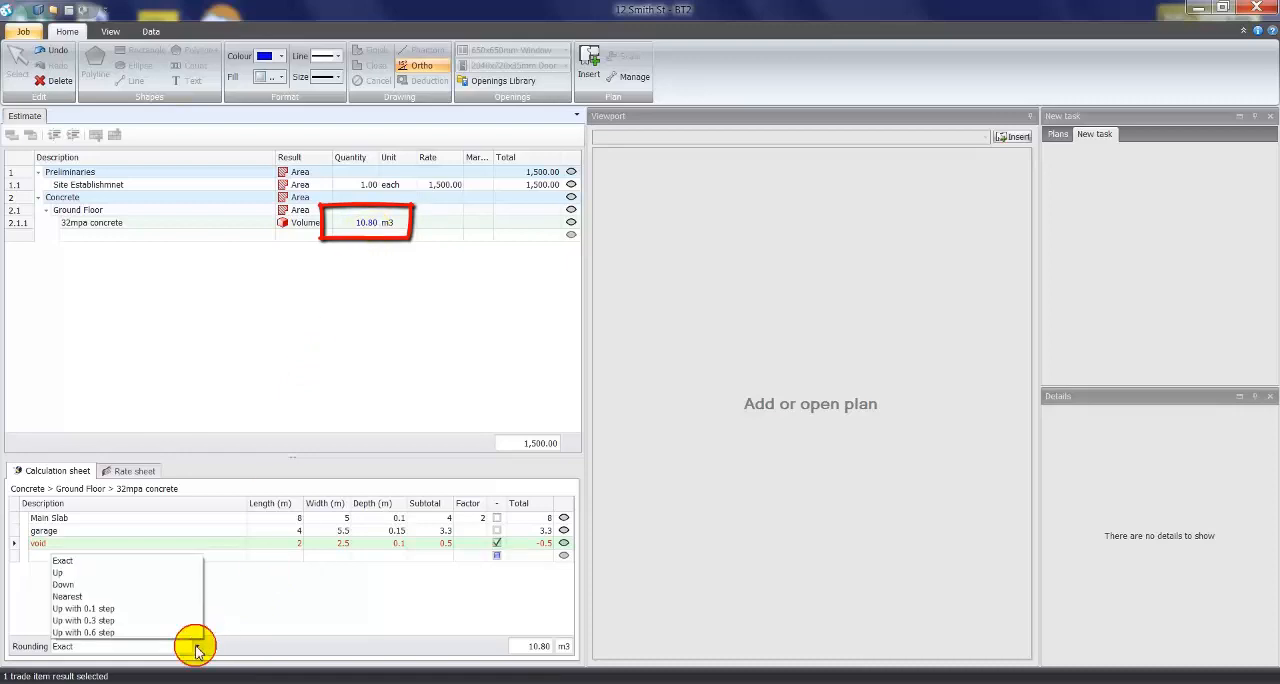
left_click(91, 573)
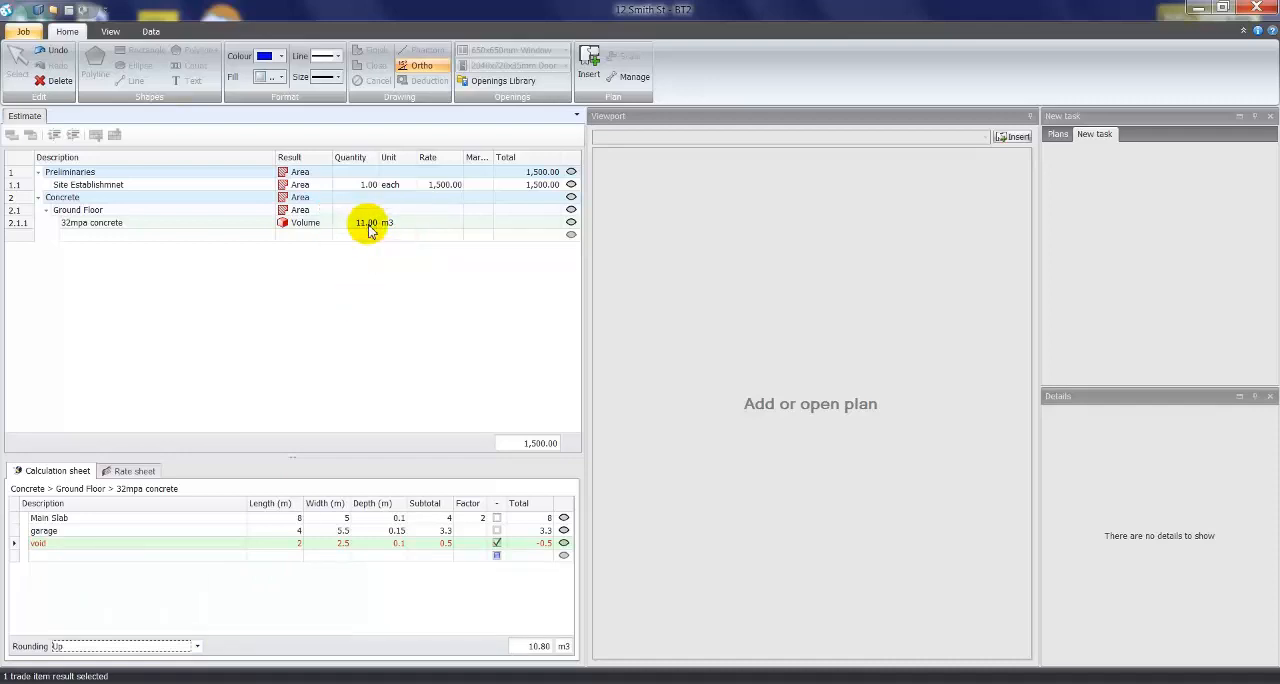
left_click(474, 531)
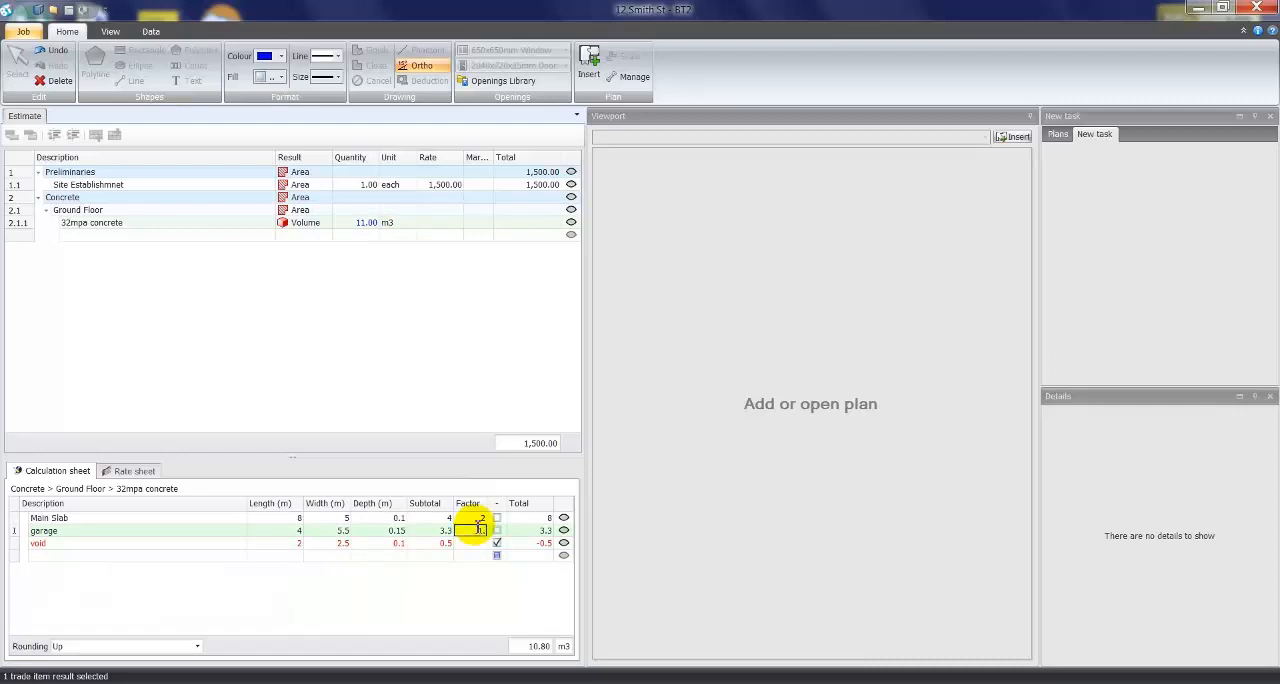
left_click(478, 520)
type(".1")
left_click(467, 543)
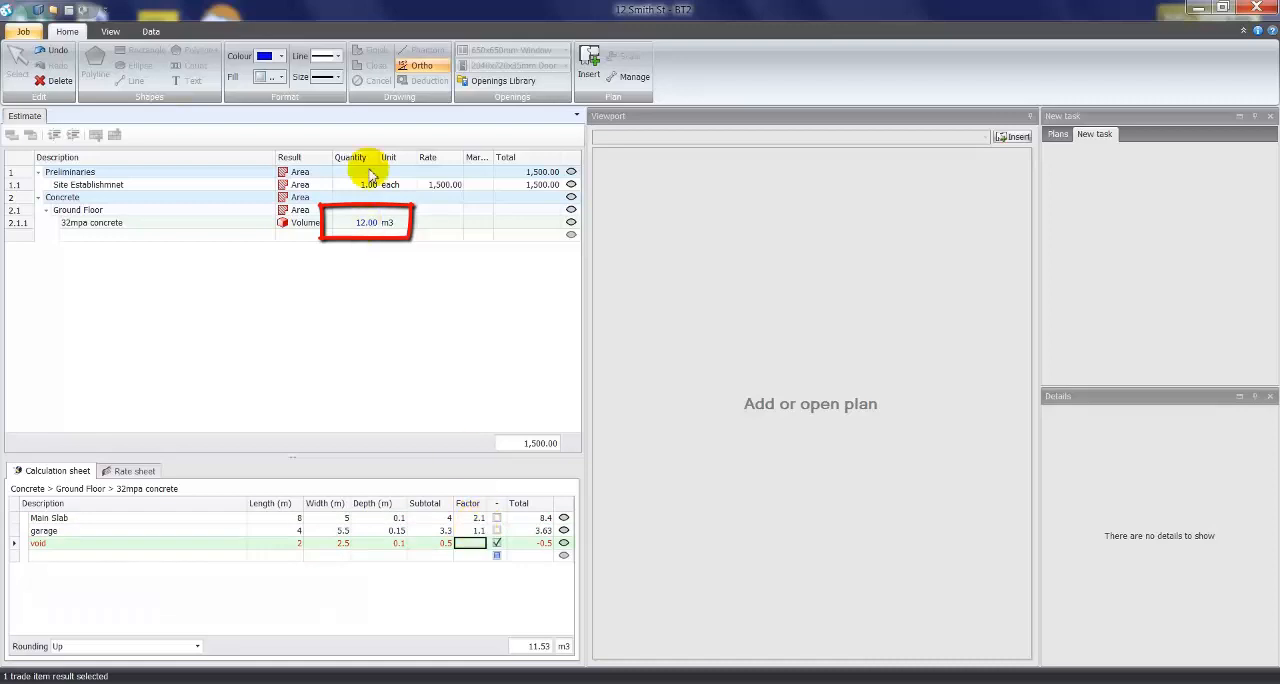
left_click(366, 225)
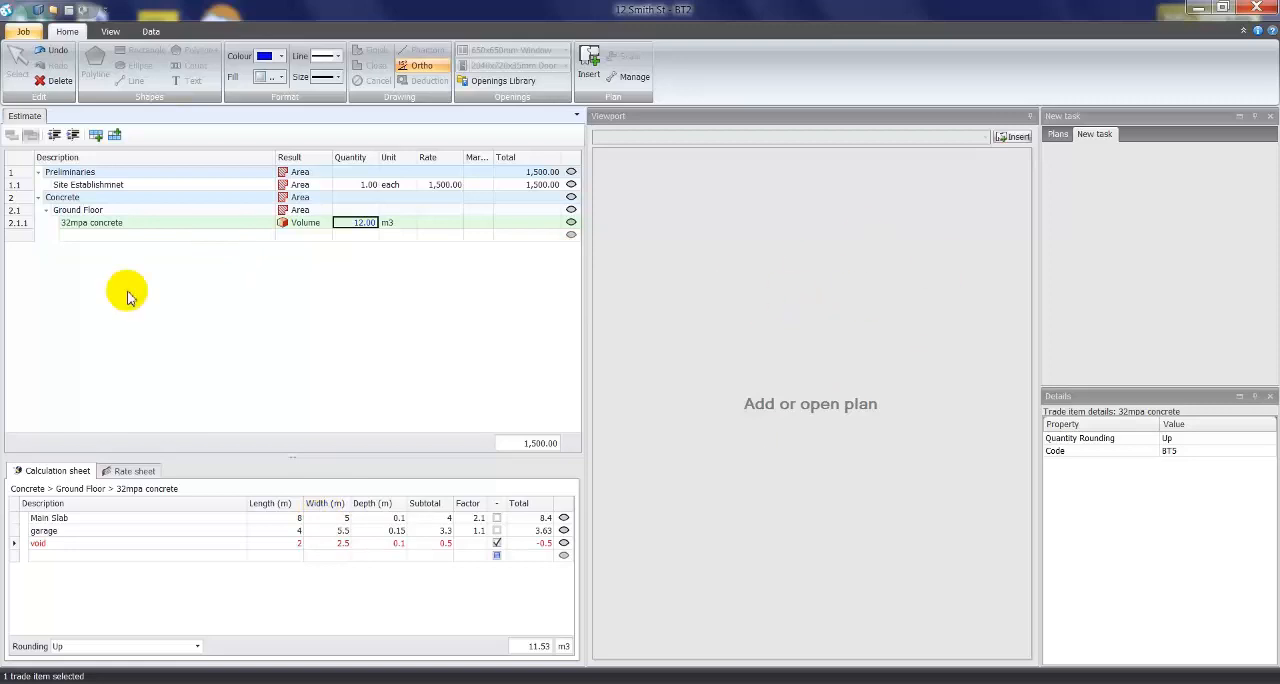
- Add the item 40 mpa concrete beneath 32mpa concrete with the result type Volume
left_click(88, 235)
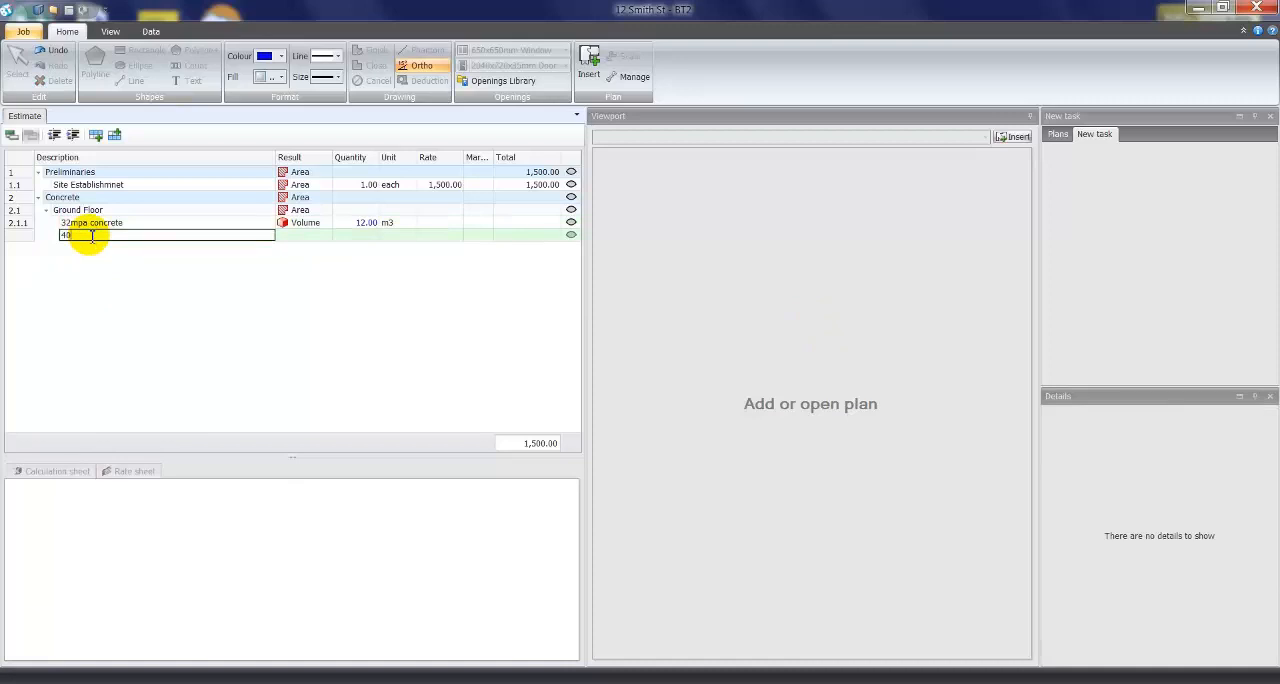
type("40 mpa concrete")
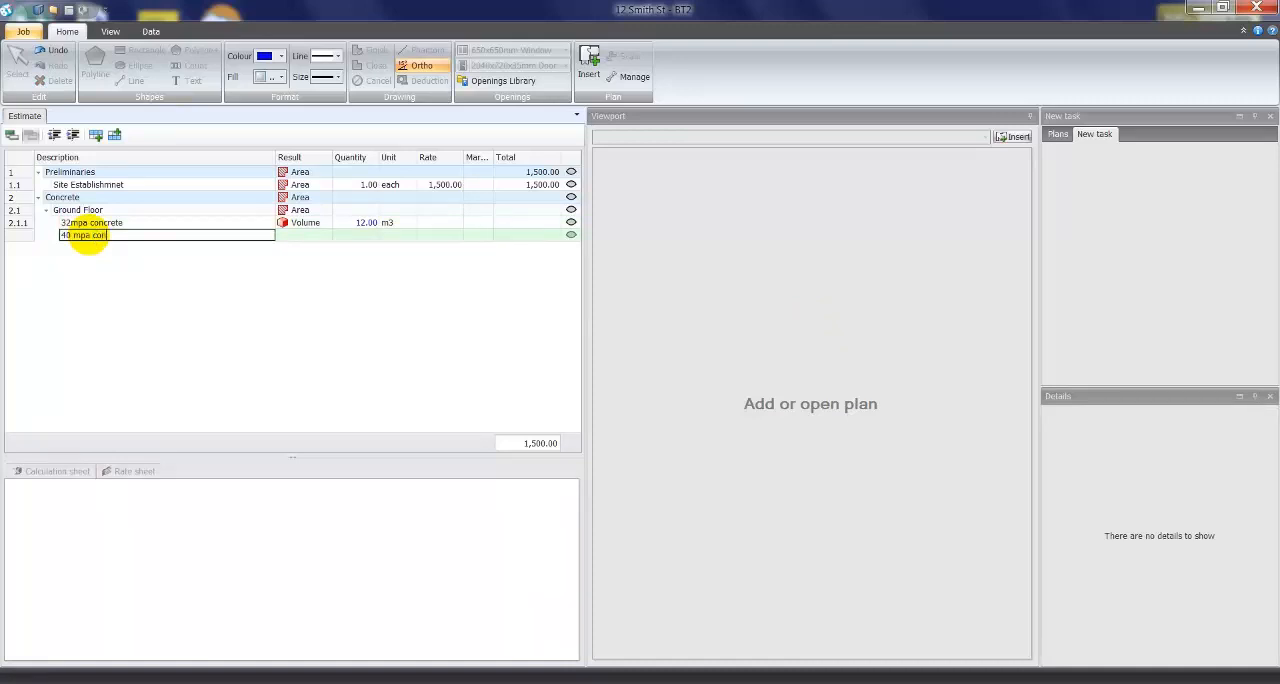
left_click(293, 236)
left_click(300, 283)
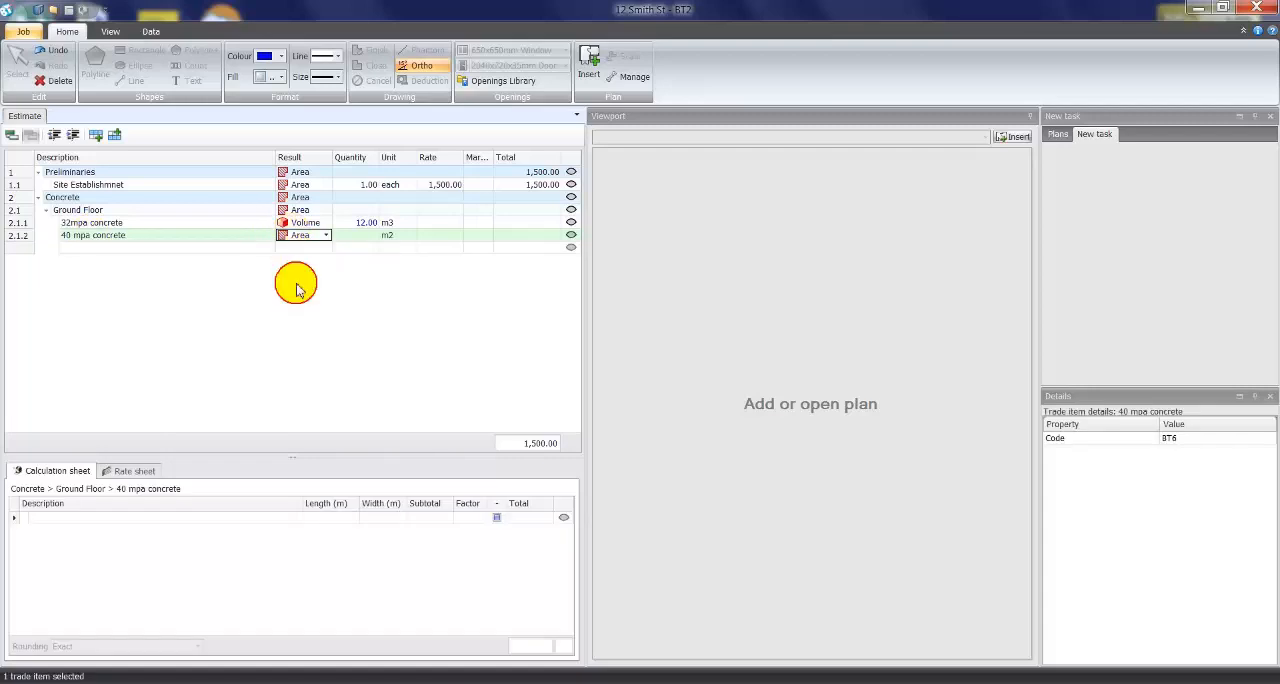
- Add the item conc finish beneath 40 mpa concrete with the result type Area
left_click(145, 249)
type("conc fini")
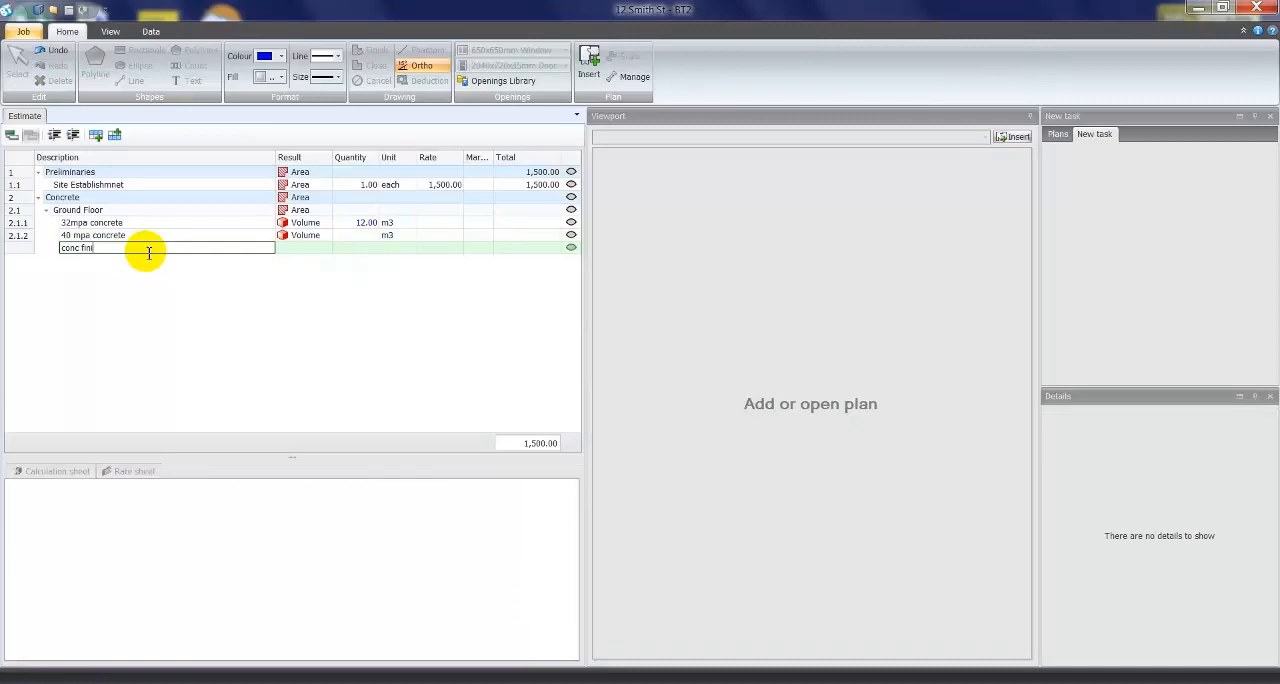
type("sh")
left_click(300, 247)
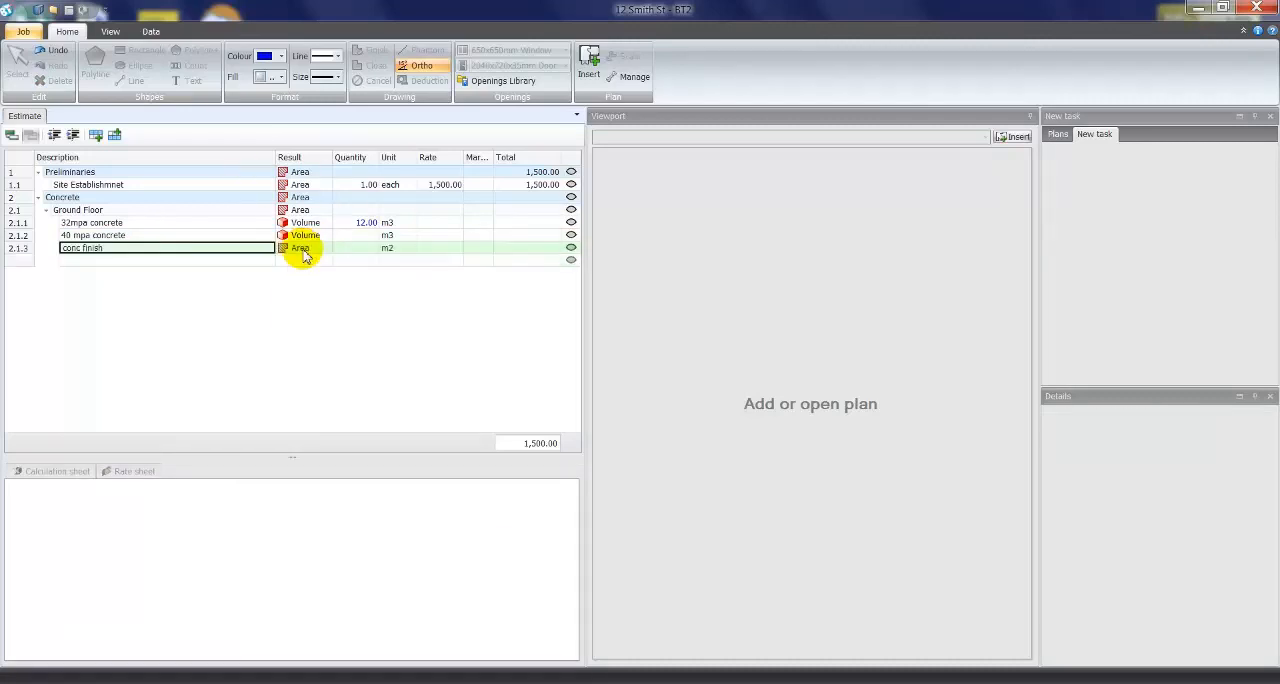
left_click(300, 259)
- Add the item edge boards beneath conc finish with the result type Length
left_click(149, 260)
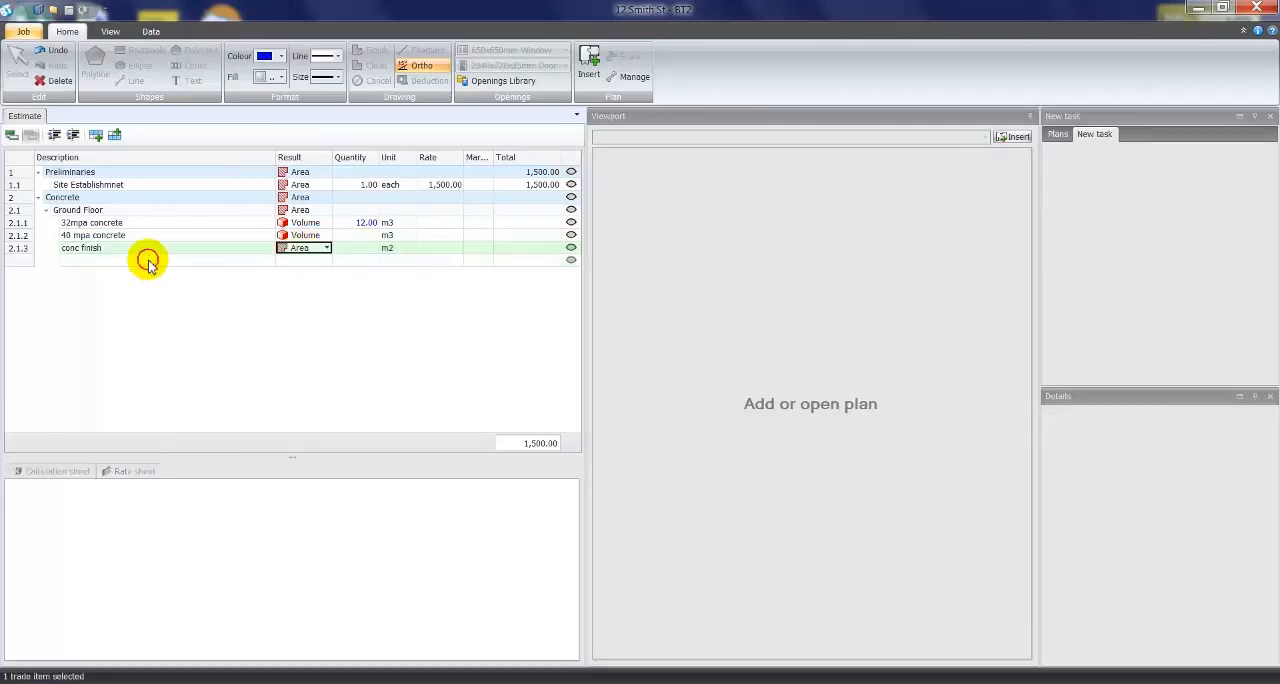
type("c")
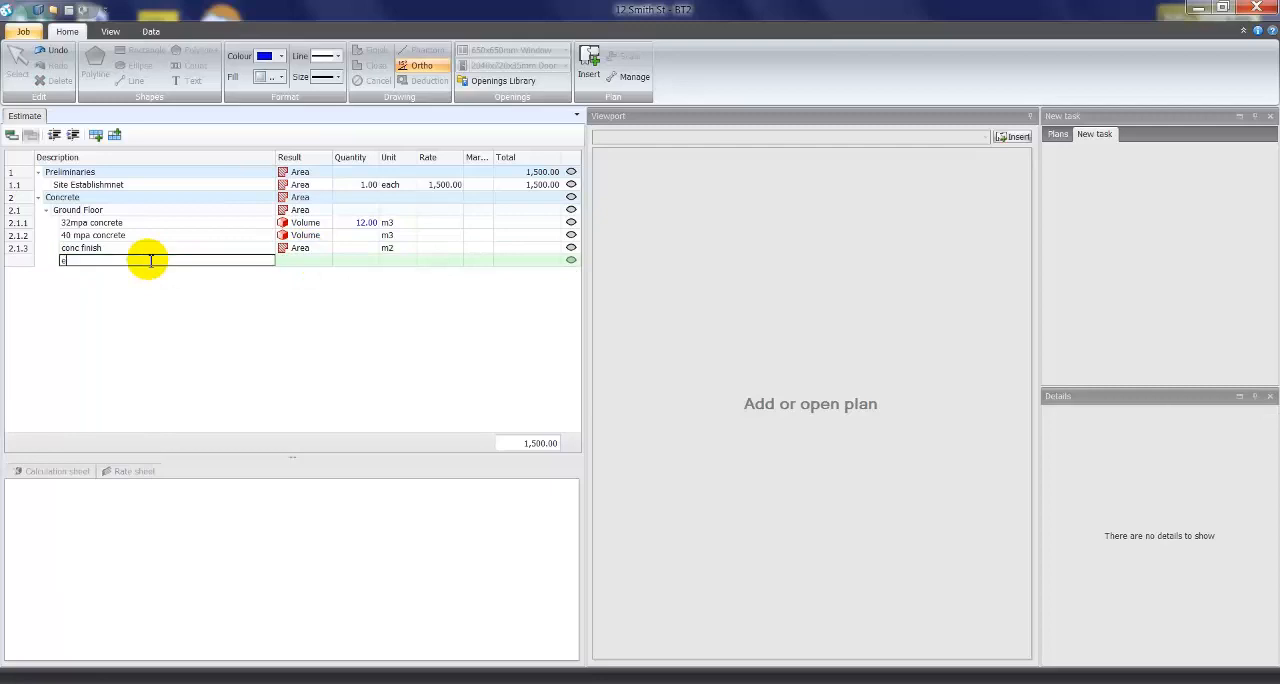
type("dge boards")
left_click(295, 260)
left_click(304, 285)
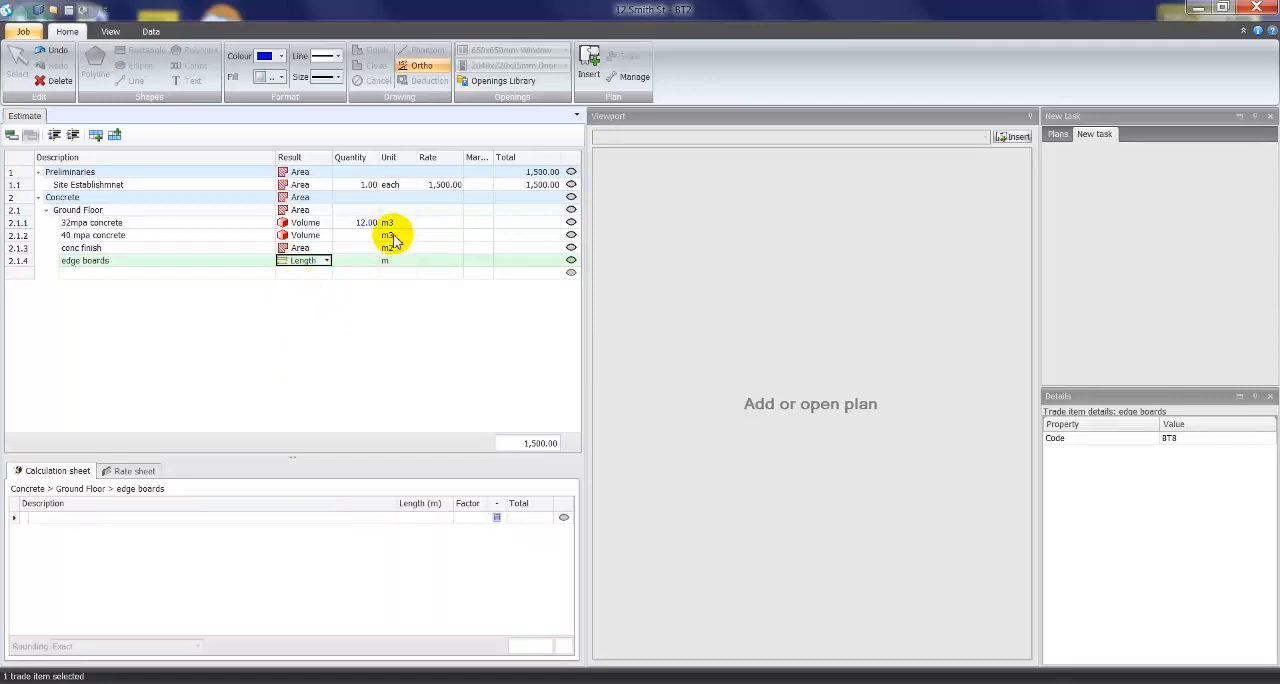
- Change the unit of the edge boards item to lm
left_click(392, 236)
left_click(391, 248)
left_click(394, 261)
left_click(396, 262)
key("Return")
left_click(395, 260)
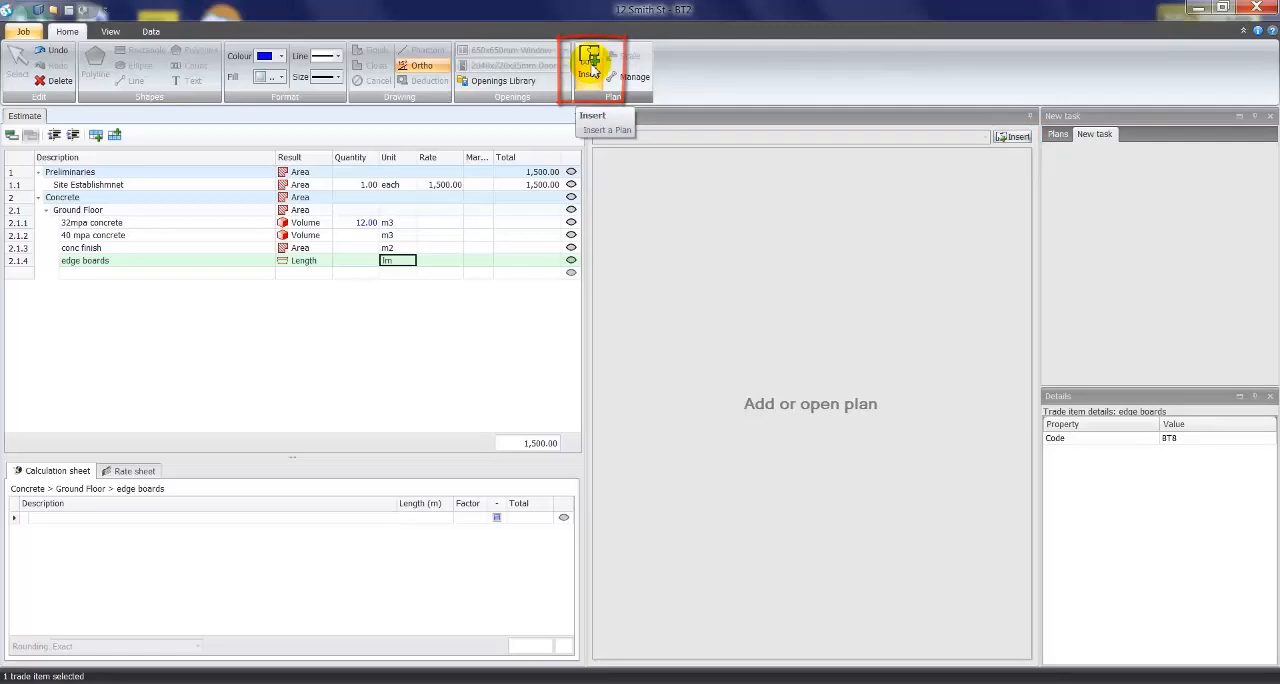
- Insert page 1 of 2-Floor plan.pdf as a plan in the job
left_click(1017, 137)
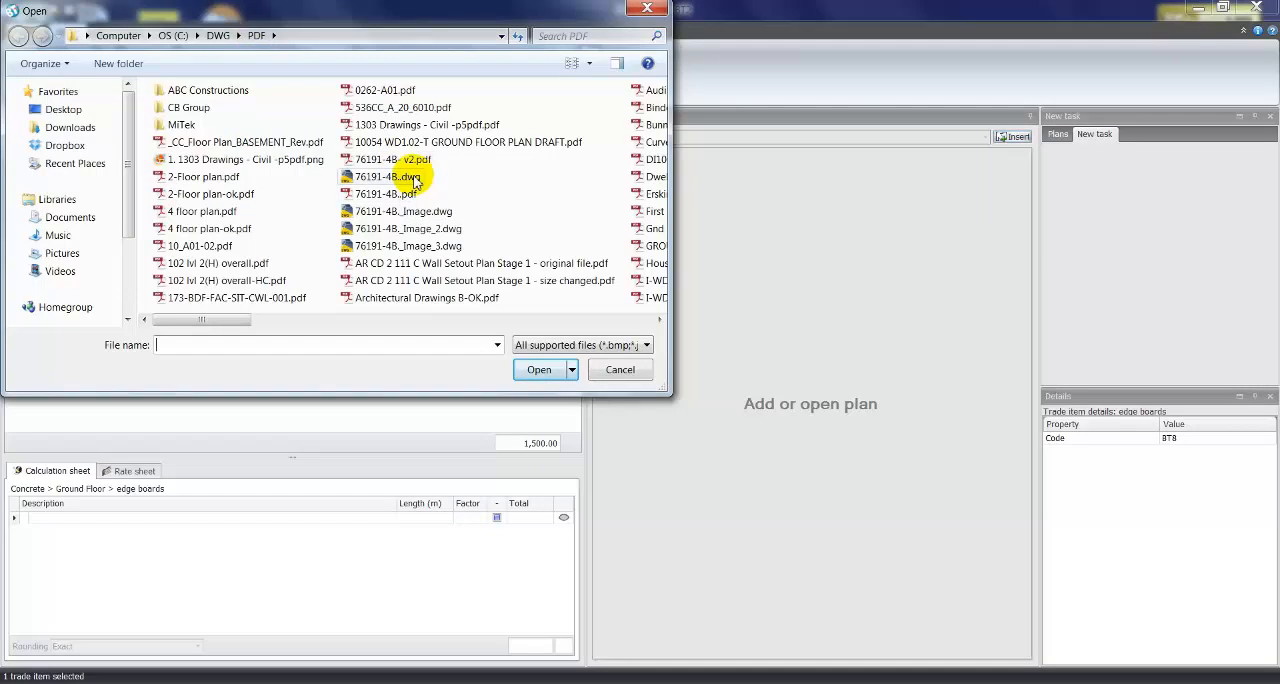
left_click(600, 346)
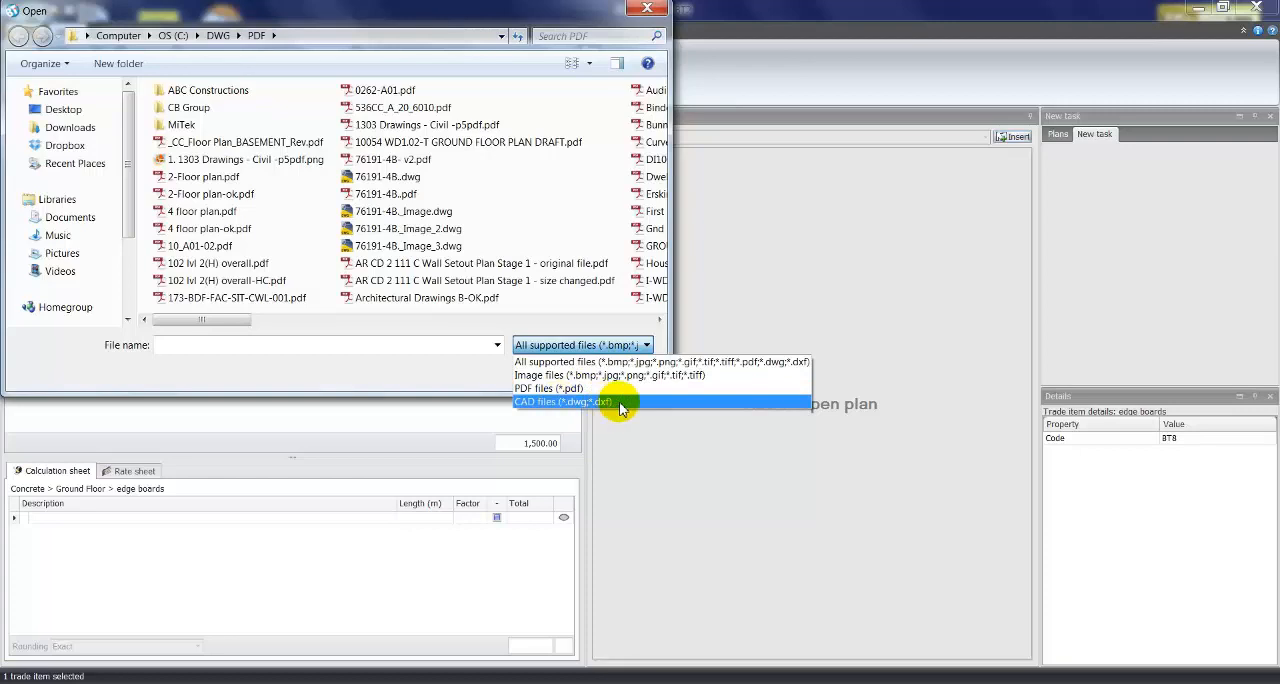
left_click(434, 375)
left_click(222, 180)
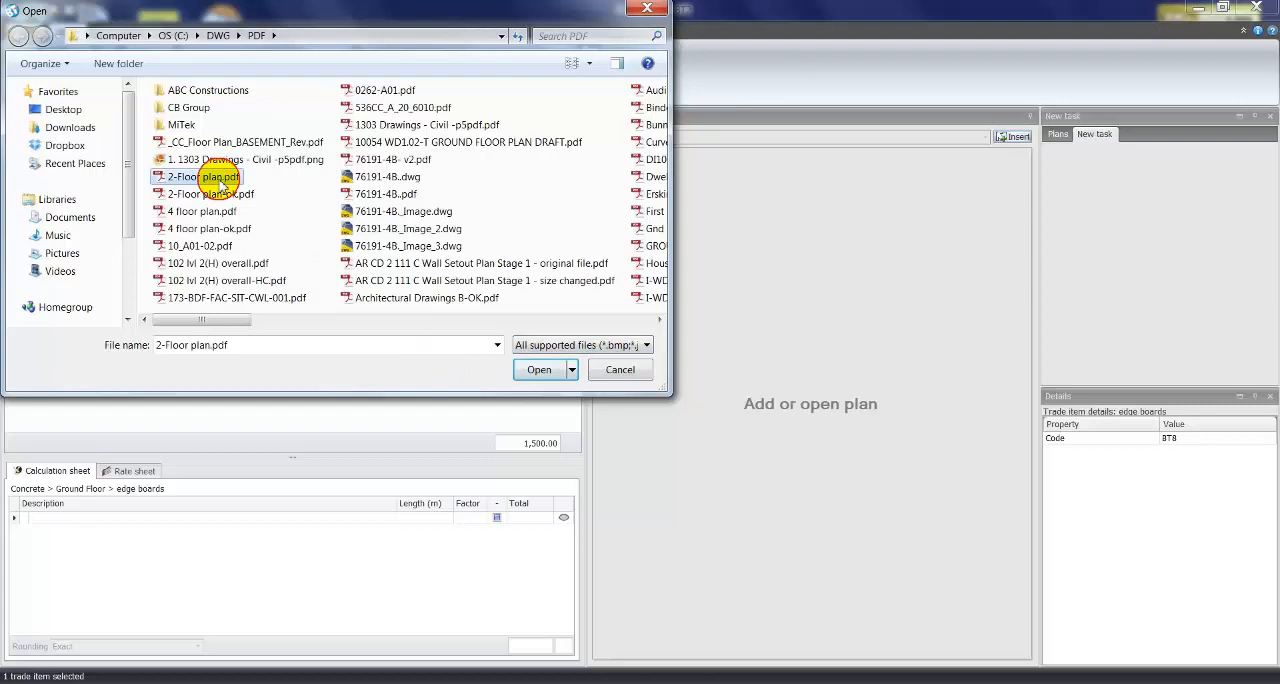
left_click(530, 371)
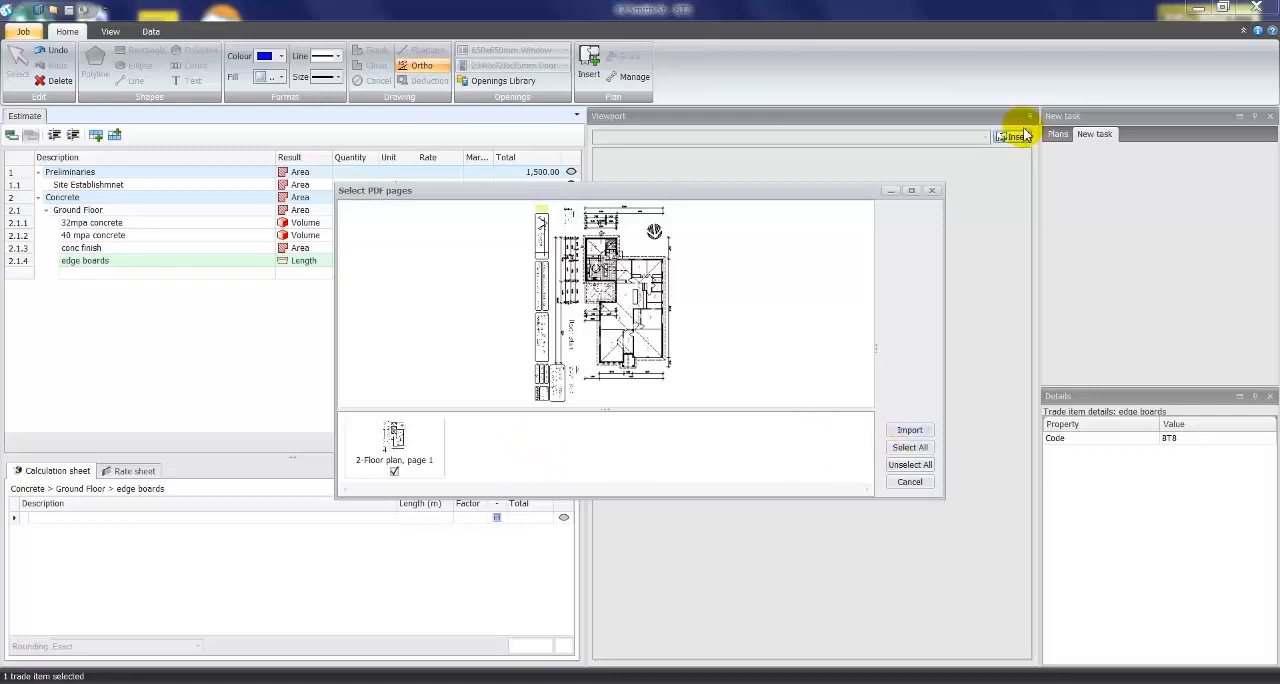
left_click(910, 430)
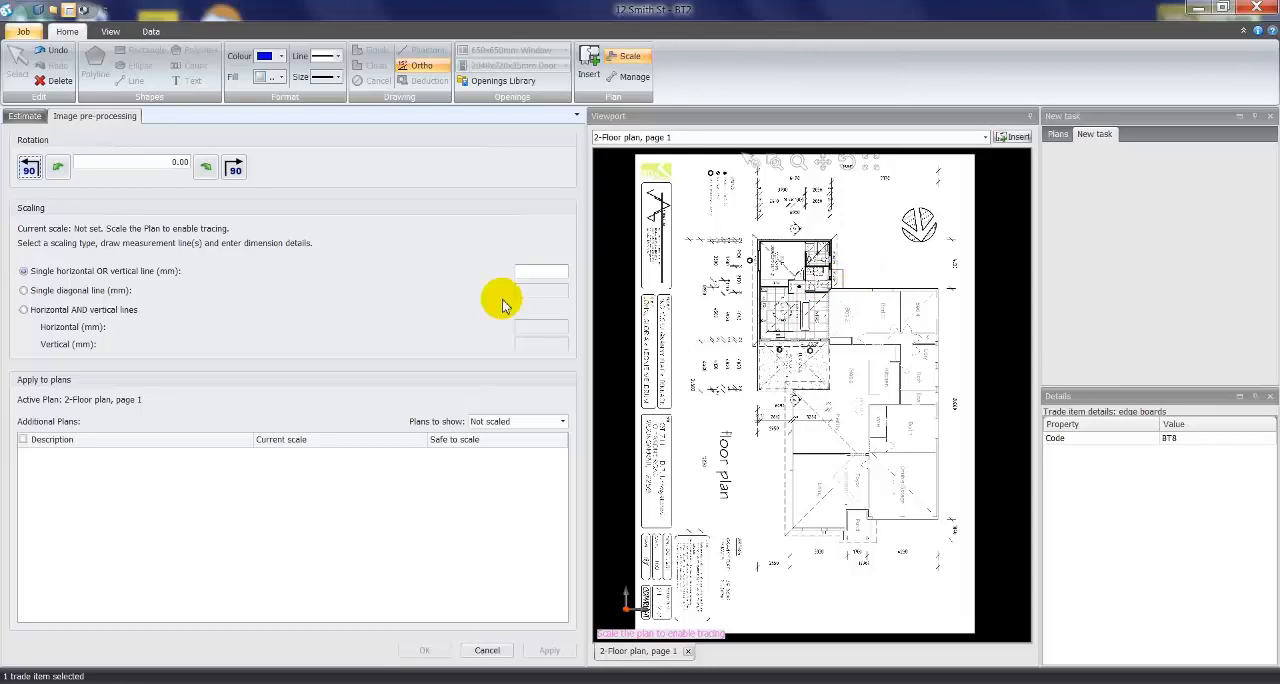
- Try the 90-degree and fine rotations in both directions, leaving the floor plan rotated 90 degrees anticlockwise
left_click(30, 168)
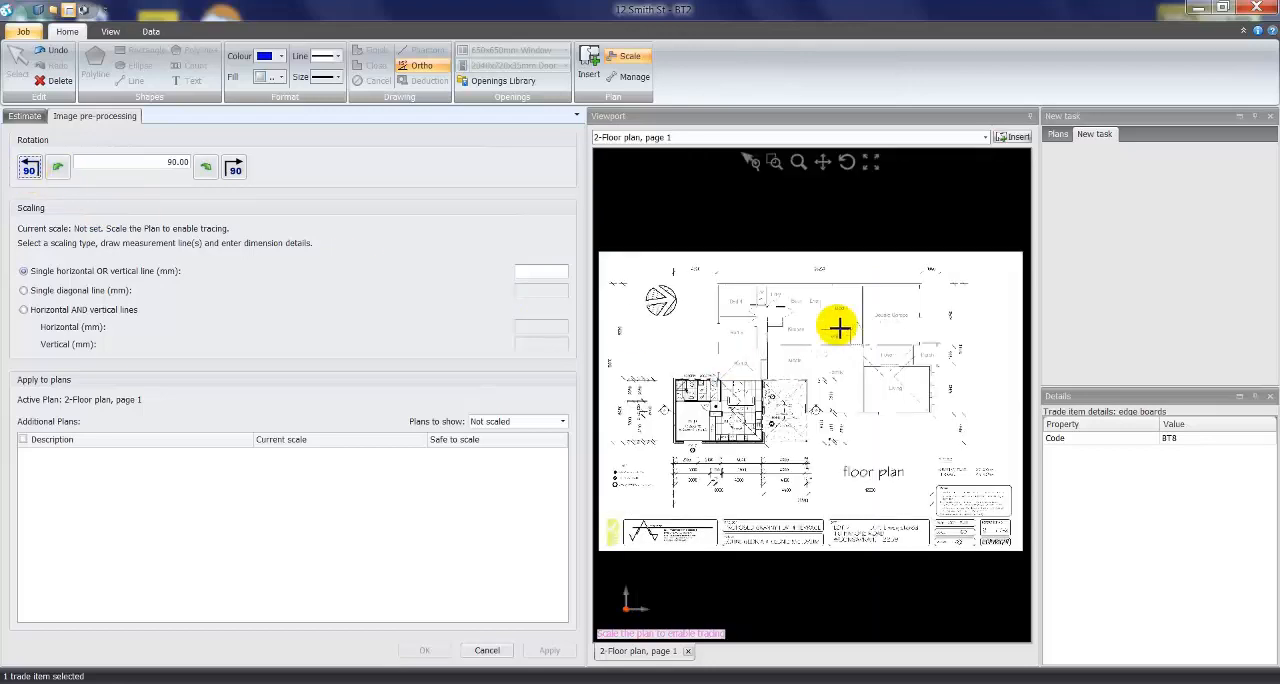
left_click(237, 171)
left_click(31, 168)
left_click(61, 170)
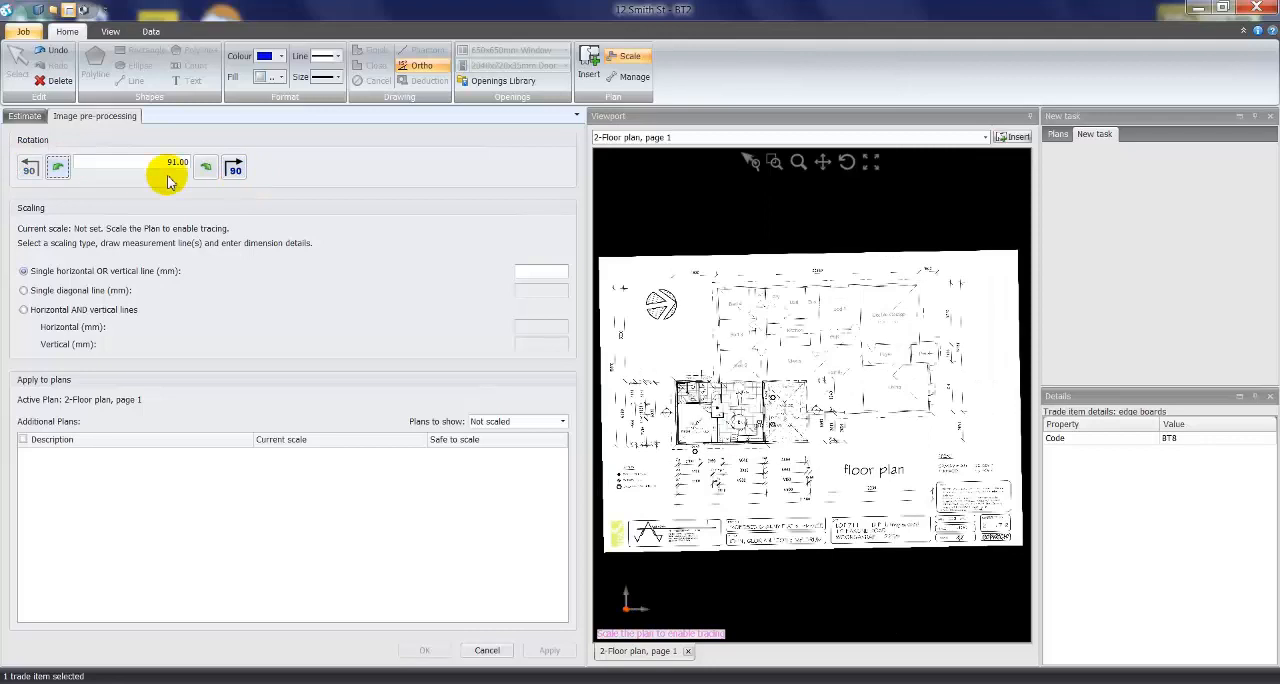
left_click(204, 170)
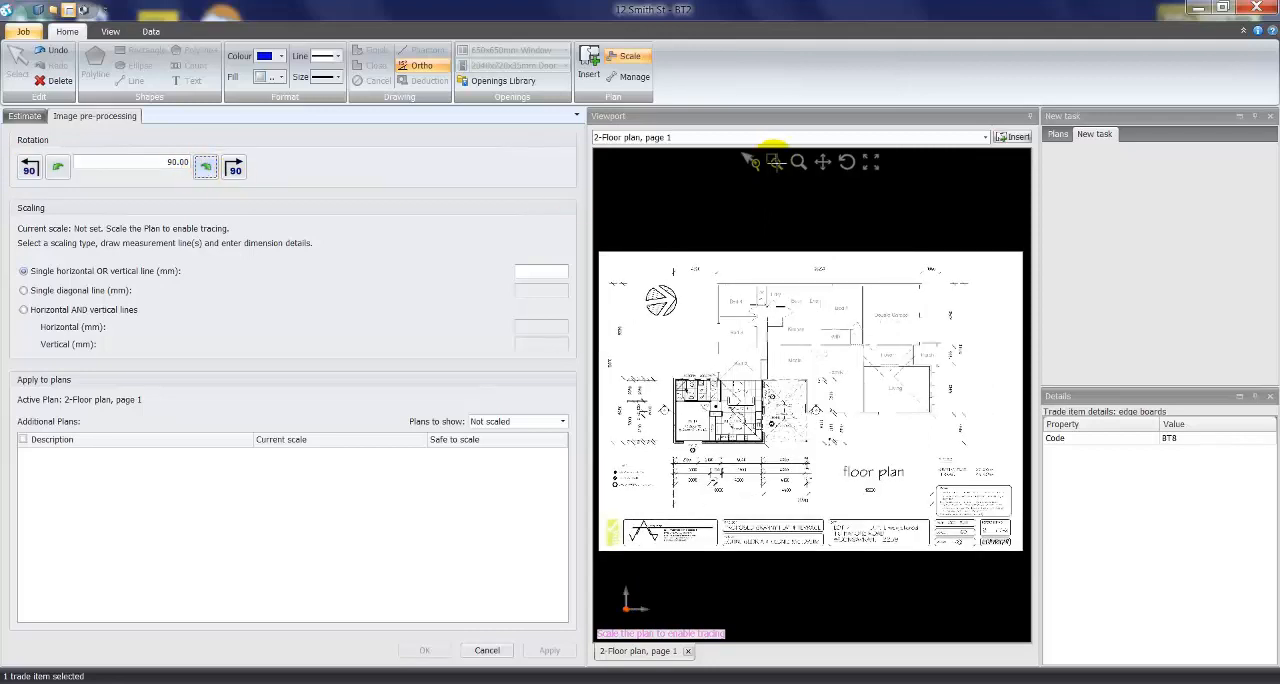
- Scale the plan with a single horizontal line traced along the 4320 dimension, set its length to 4320 mm, and accept the scale
left_click(774, 161)
left_click_drag(661, 265, 808, 332)
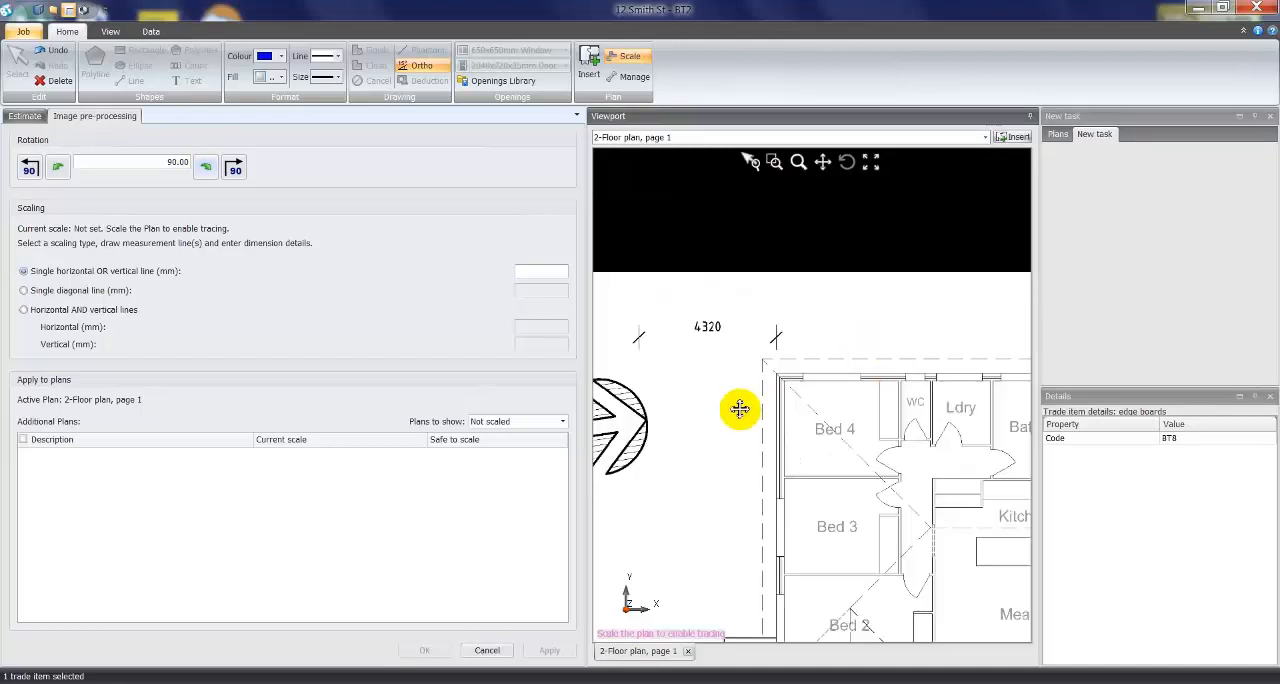
scroll(793, 347, "up", 2)
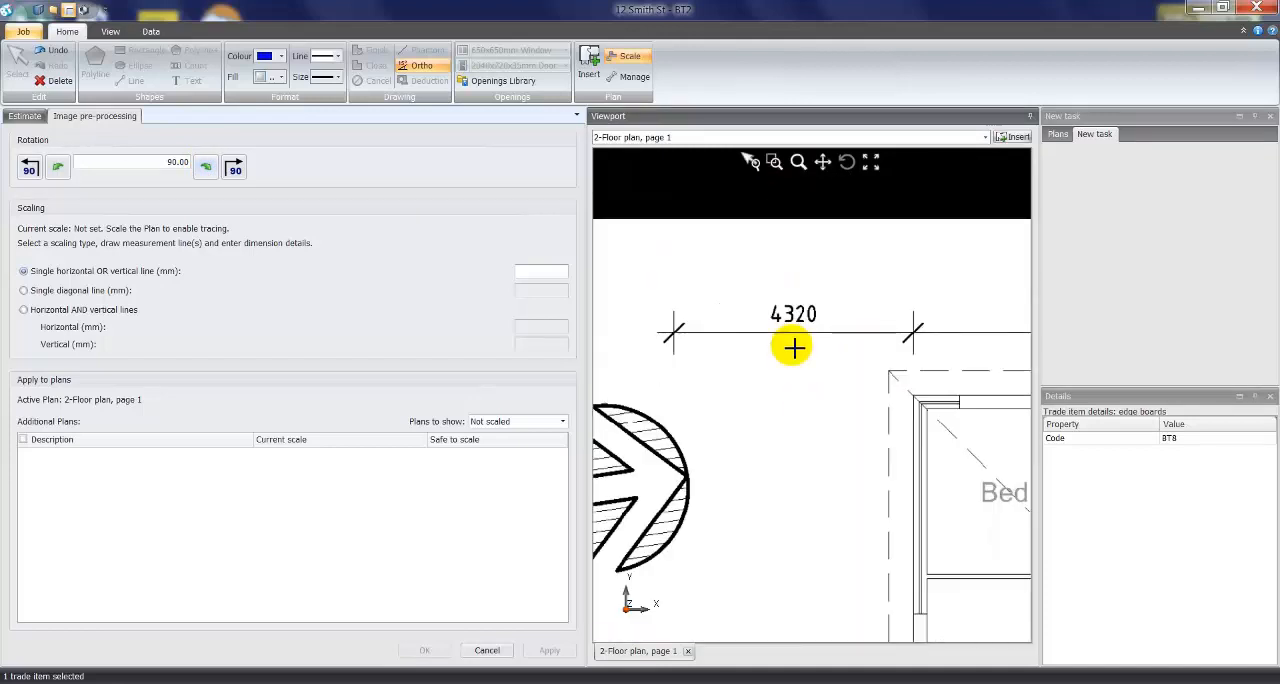
left_click(674, 331)
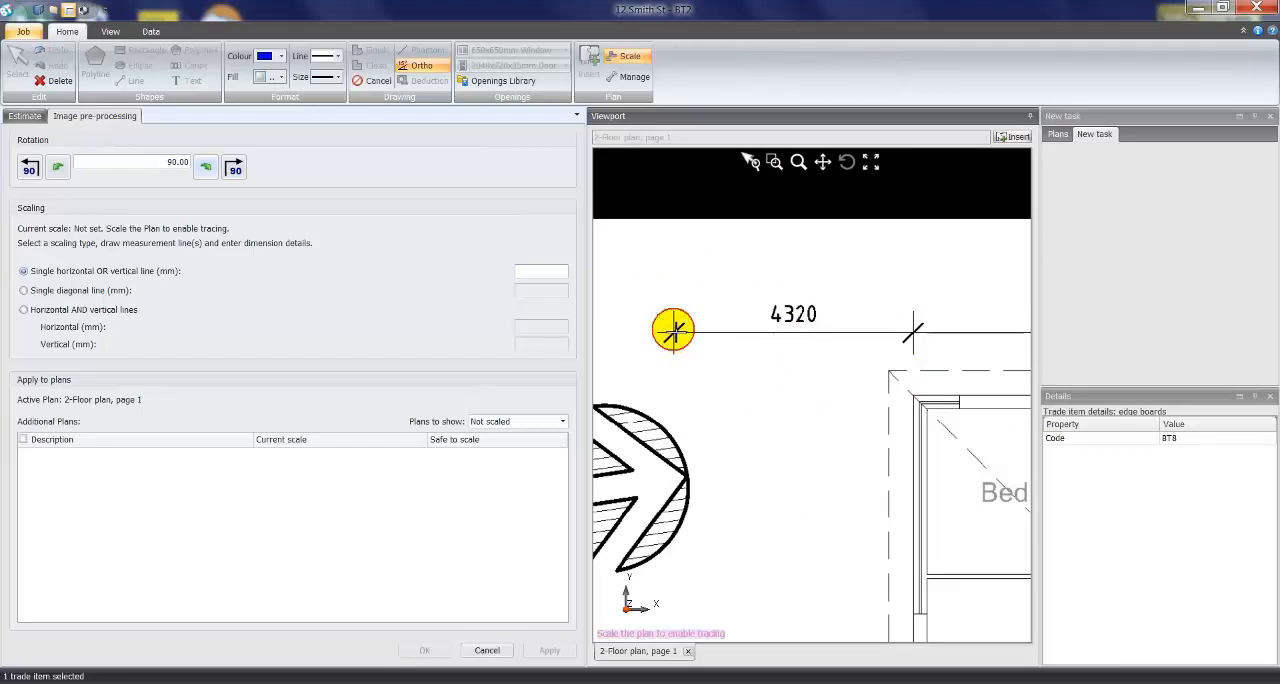
left_click(913, 331)
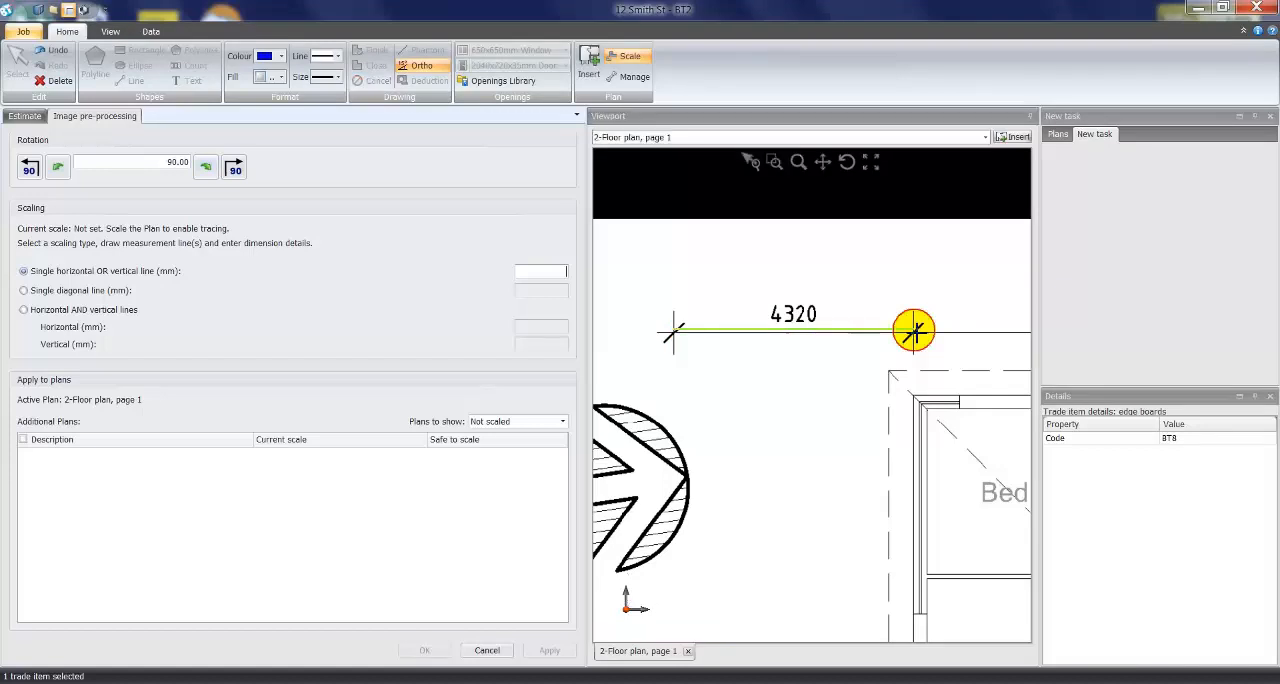
type("4320")
left_click_drag(528, 271, 563, 271)
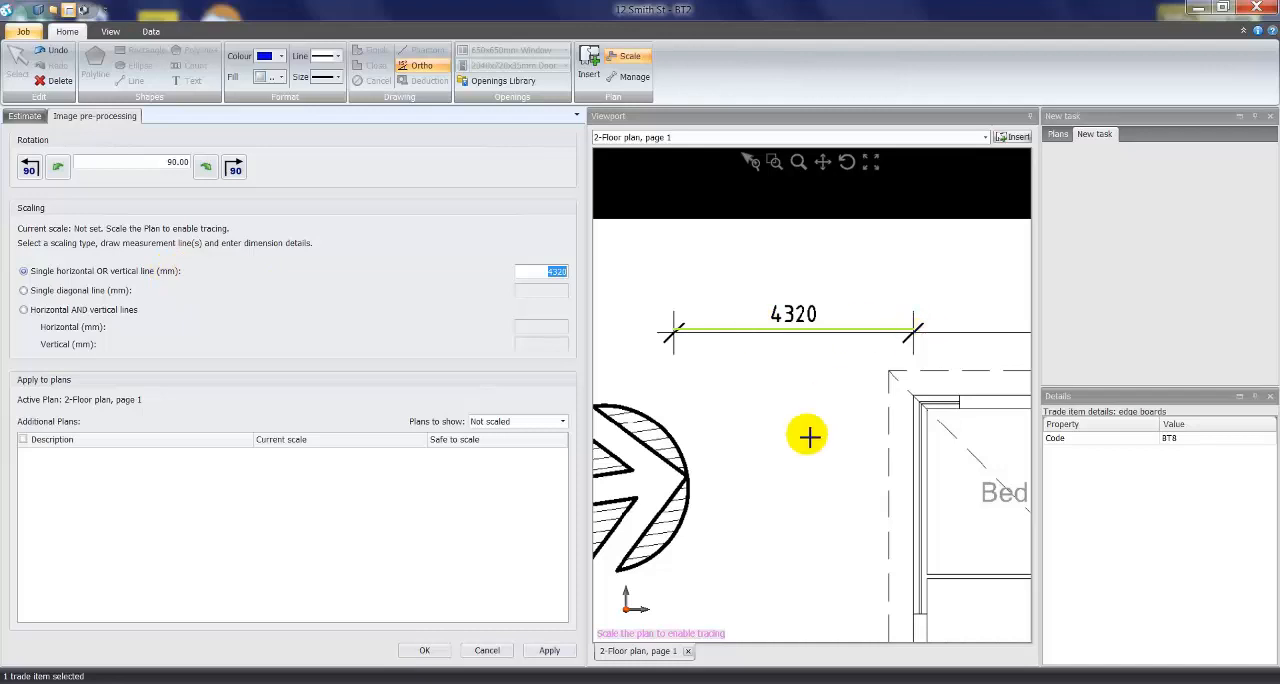
left_click(424, 650)
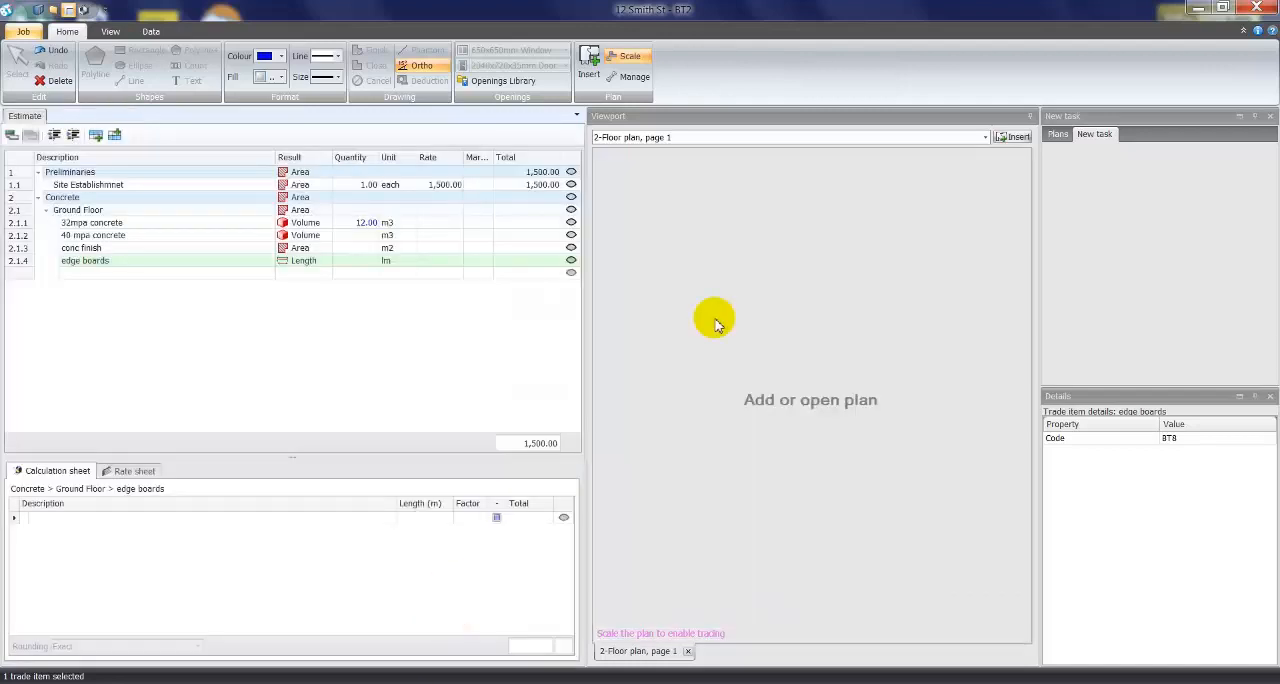
left_click(775, 161)
left_click_drag(643, 263, 890, 352)
scroll(652, 340, "up", 3)
scroll(614, 336, "up", 1)
scroll(809, 332, "down", 5)
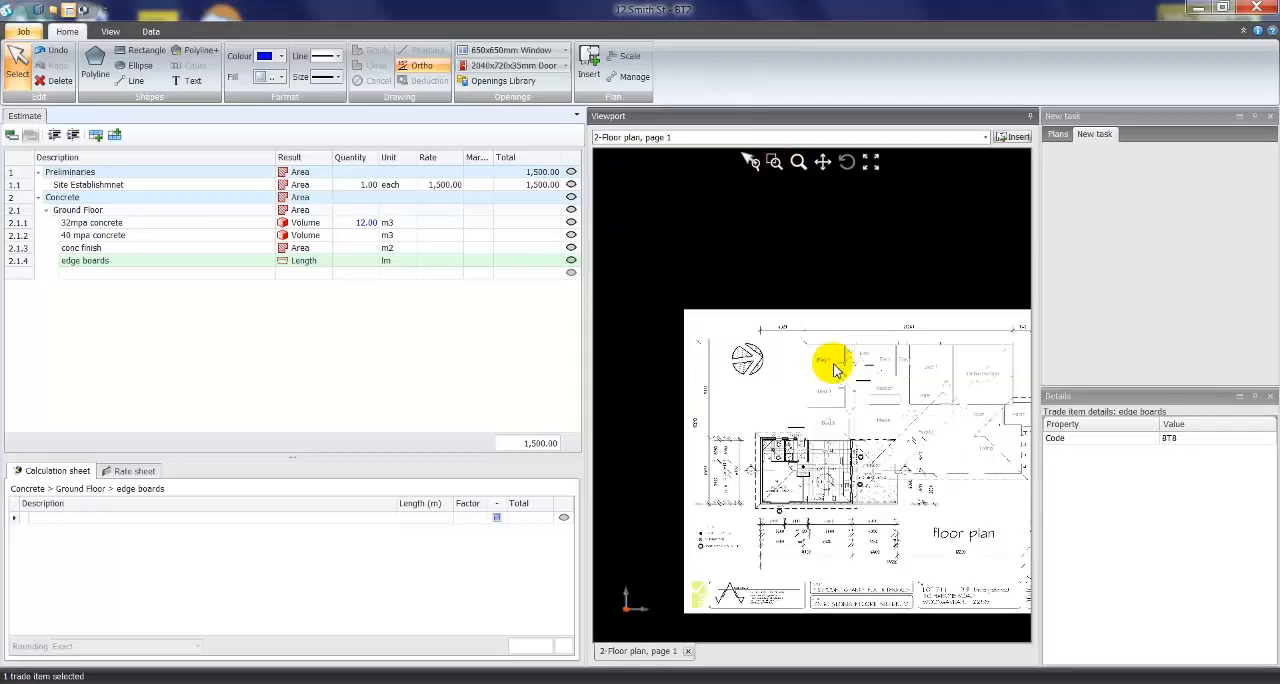
scroll(776, 368, "up", 4)
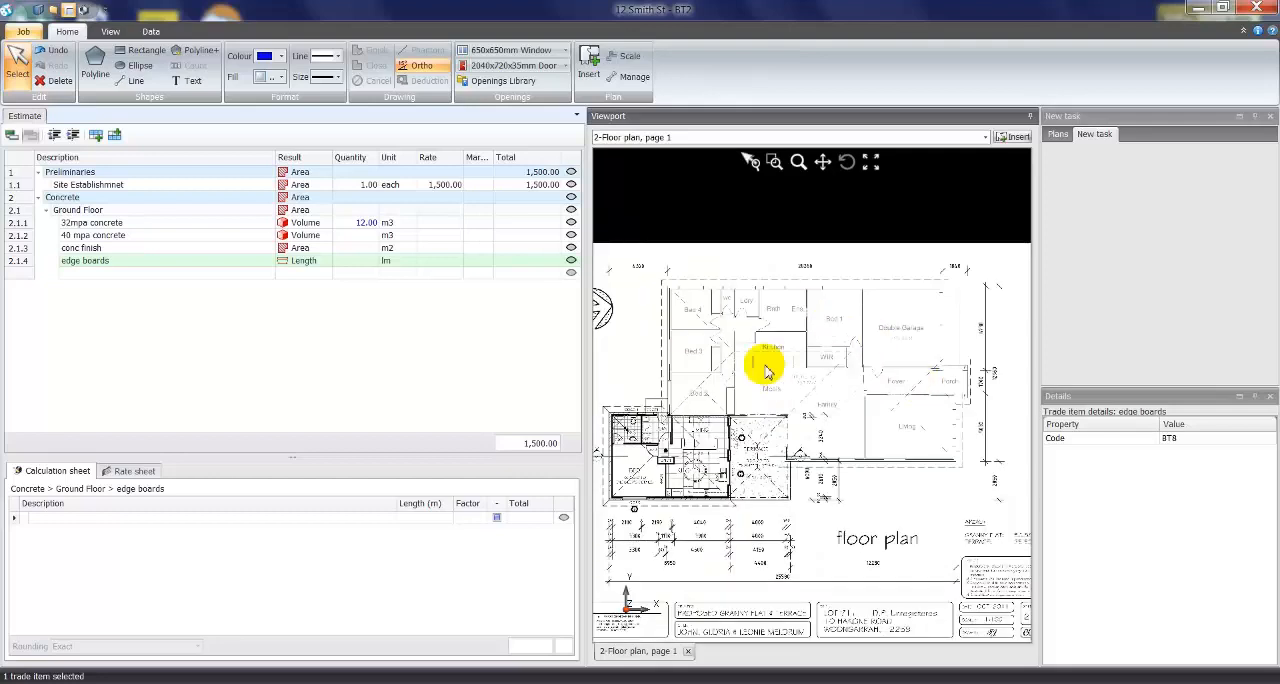
- Select the 40 mpa concrete, conc finish and edge boards items together as targets for a new polyline shape
left_click(166, 238)
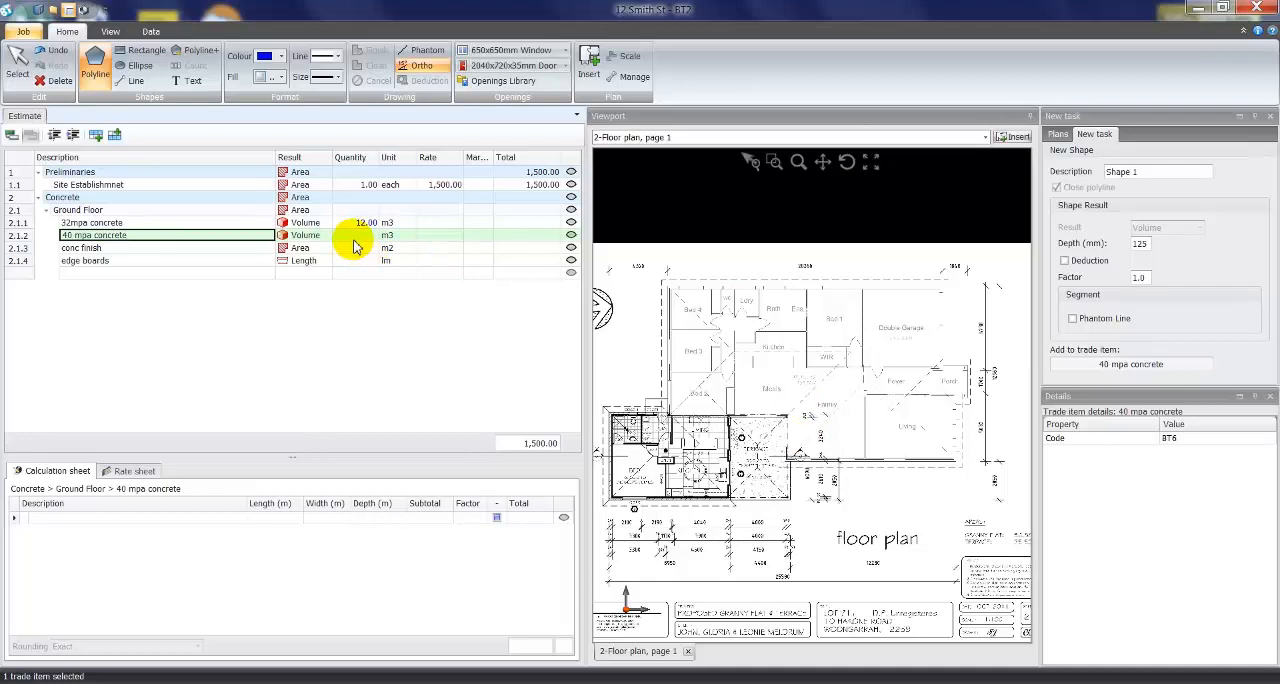
left_click(126, 249, "ctrl")
left_click(118, 262, "ctrl")
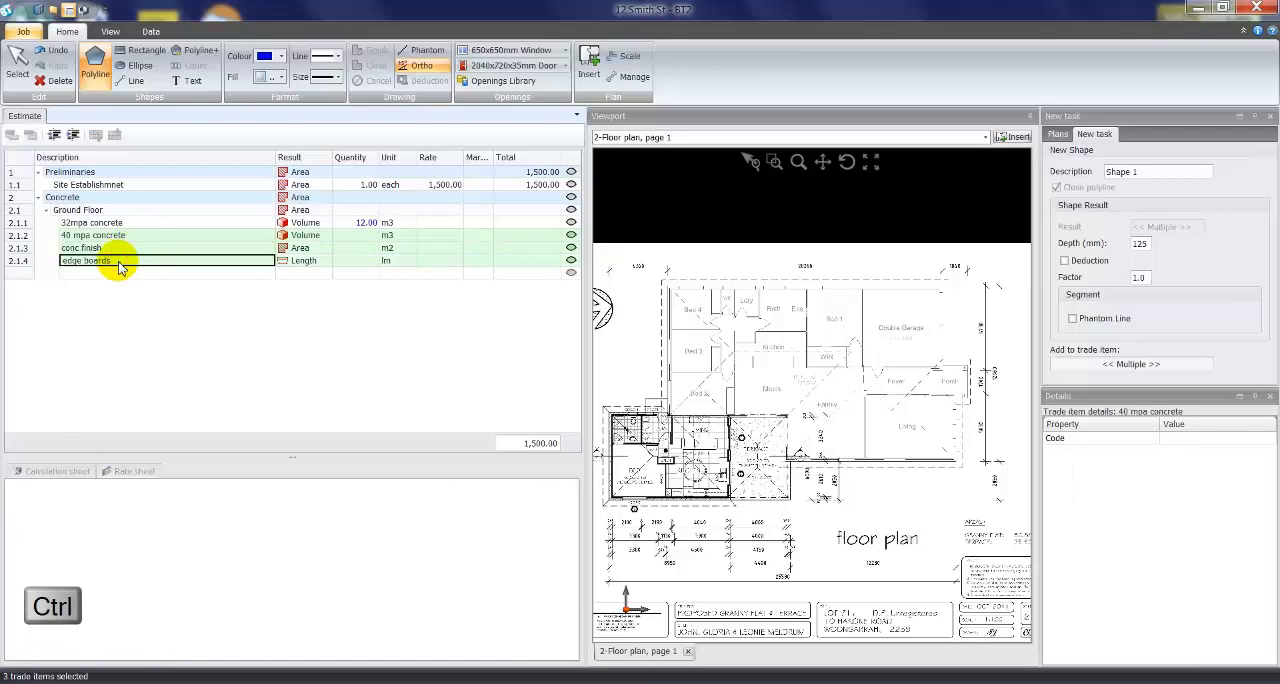
left_click(122, 223)
left_click(125, 238)
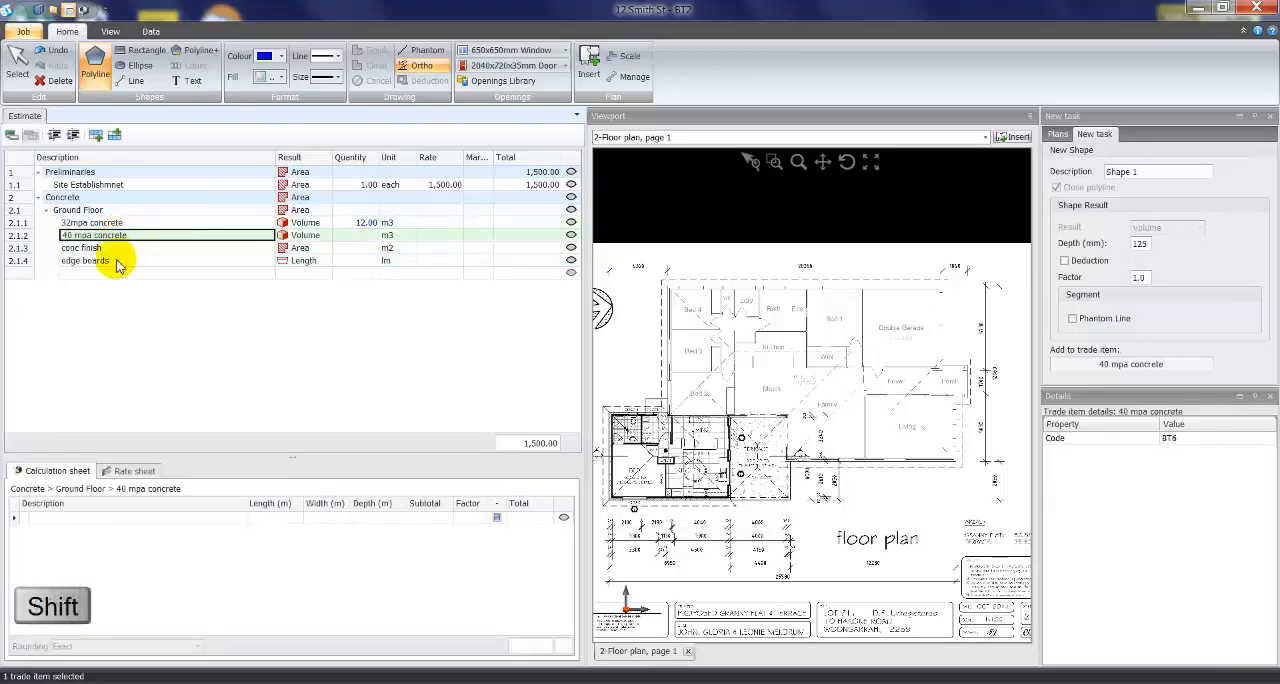
left_click(105, 264, "shift")
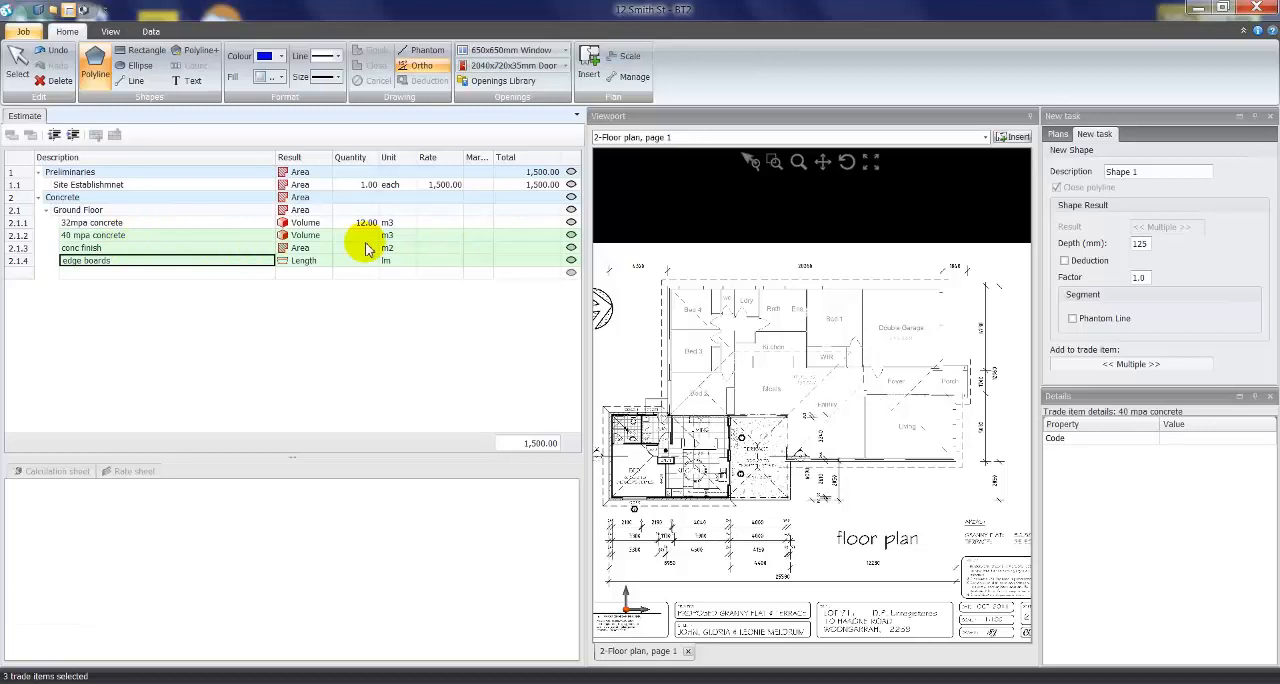
- Examine the colour, fill, line style and line size options available for the new shape
left_click(283, 57)
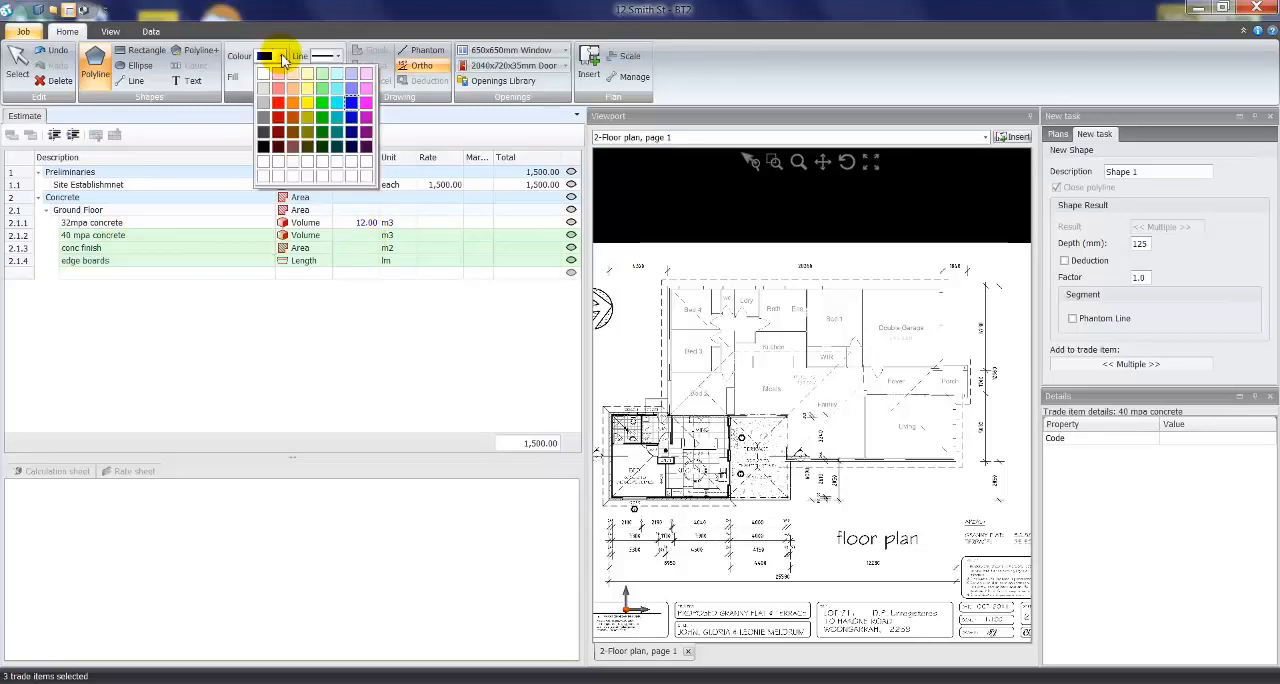
left_click(286, 47)
left_click(281, 78)
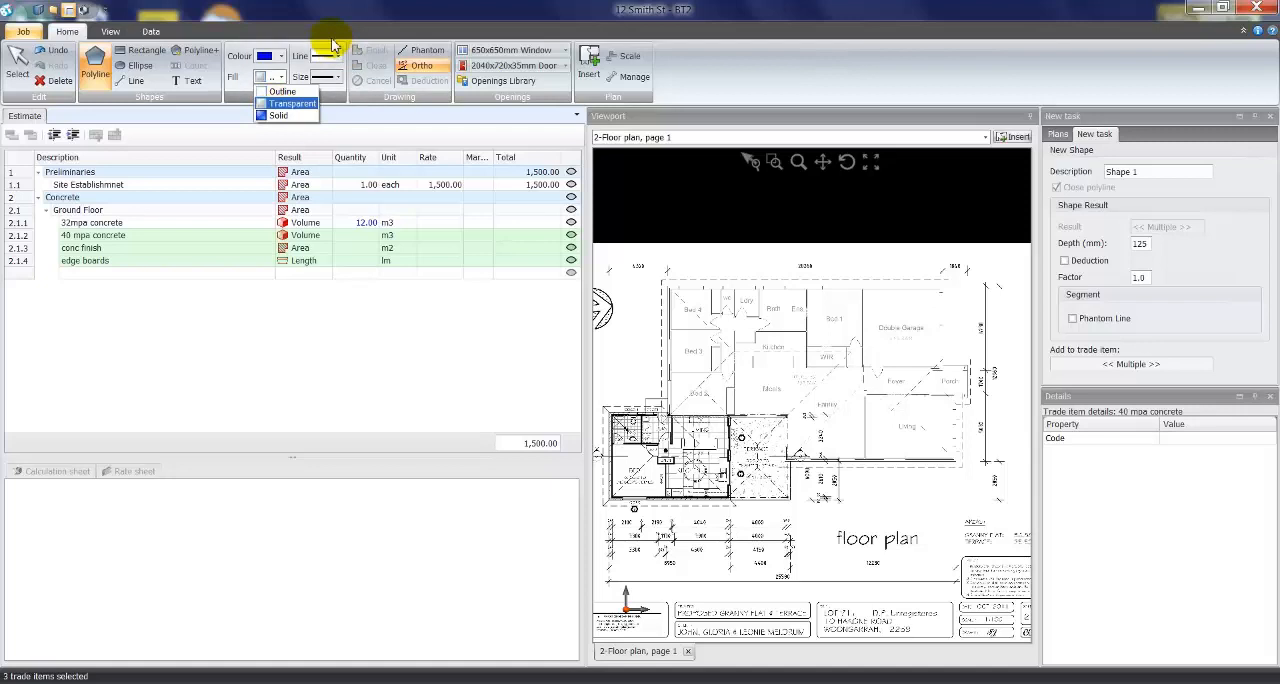
left_click(278, 114)
left_click(338, 57)
left_click(330, 64)
left_click(338, 77)
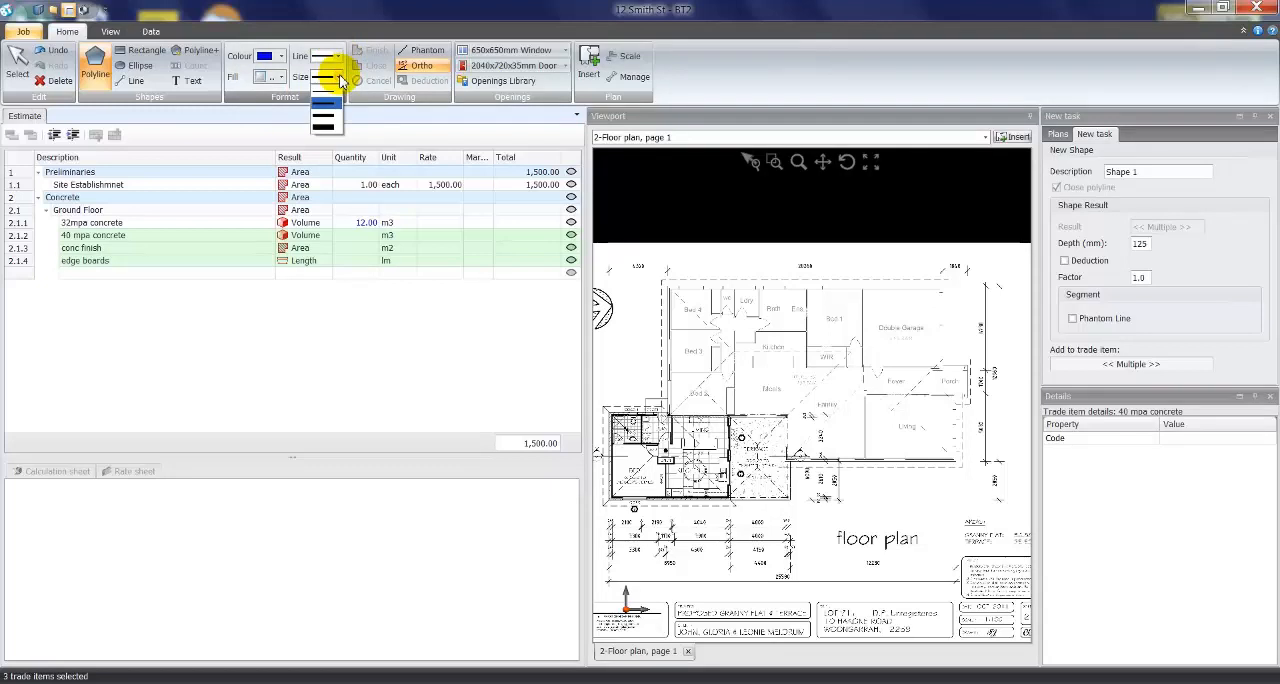
left_click(294, 95)
- Start the polyline at the outer corner of Bed 4 and trace the upper external wall to the outer corner of the Double Garage
left_click(774, 161)
left_click_drag(658, 274, 766, 356)
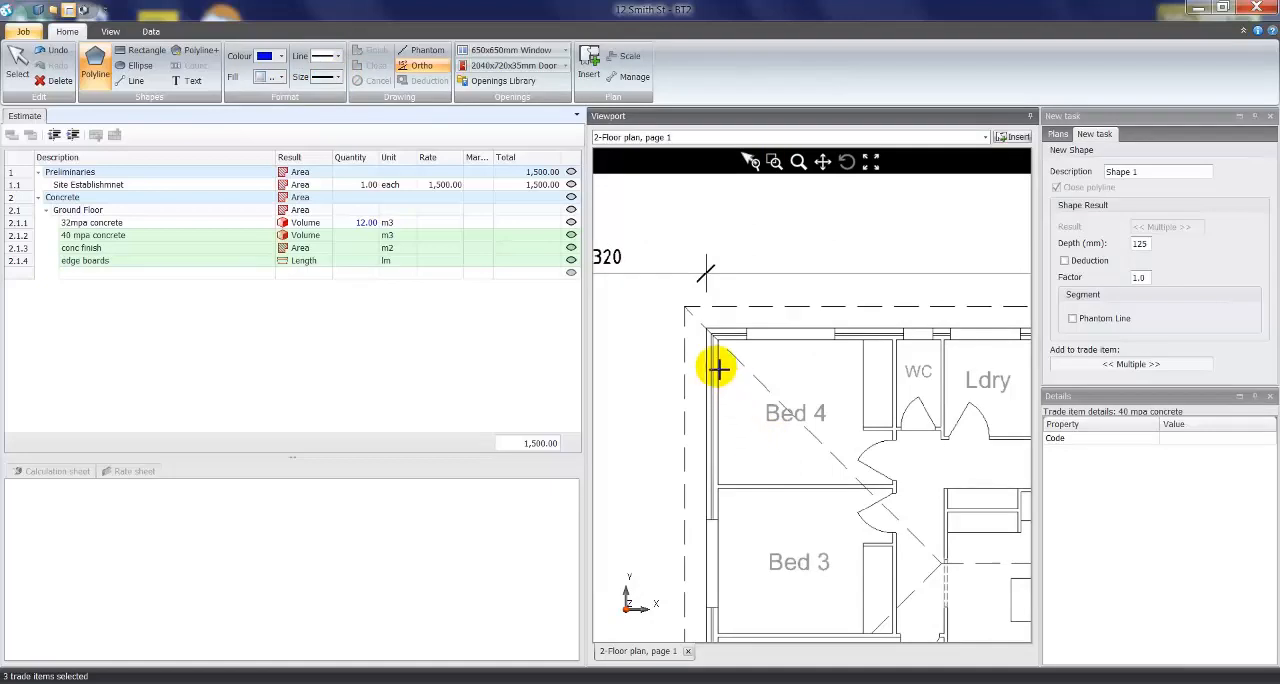
left_click(707, 328)
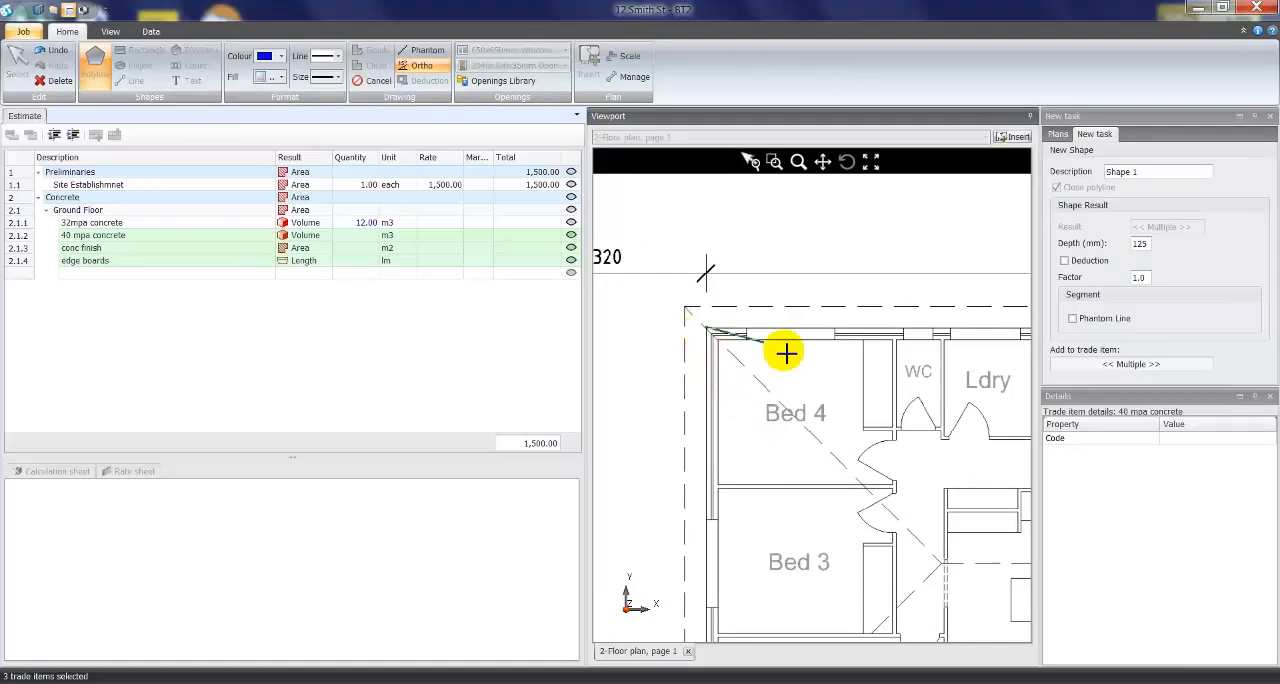
scroll(895, 360, "down", 2)
middle_click_drag(948, 404, 654, 406)
scroll(894, 366, "down", 4)
scroll(966, 371, "up", 5)
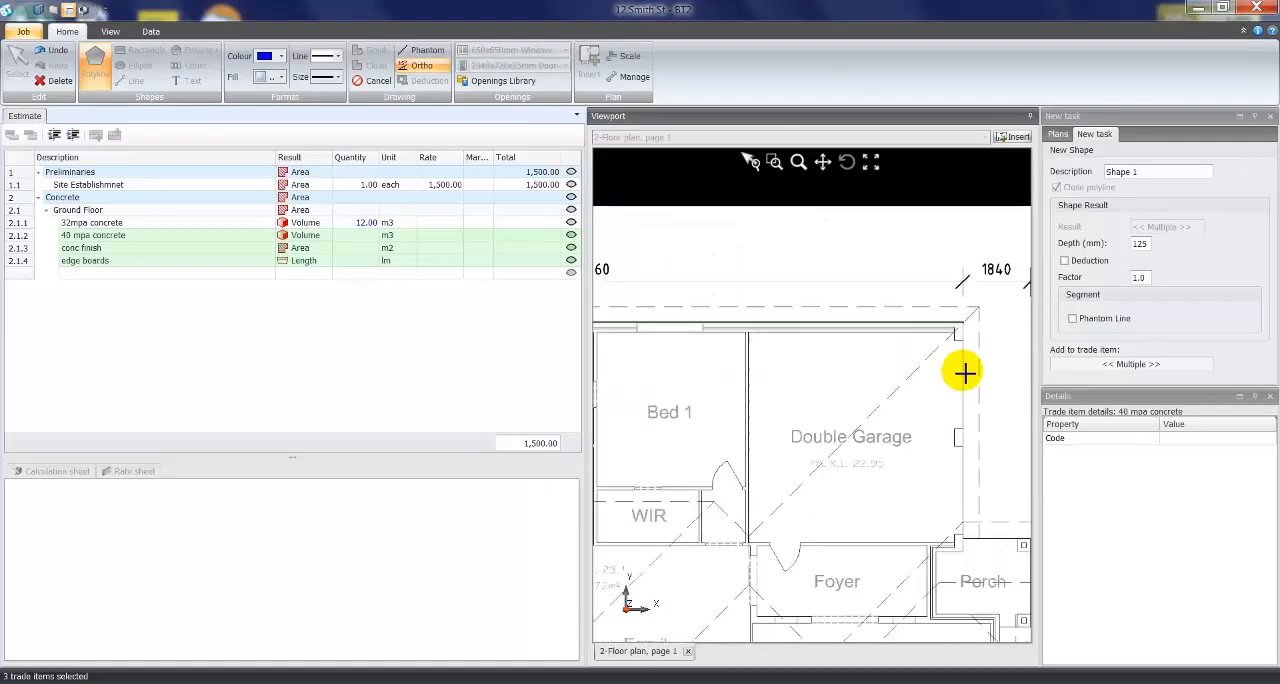
left_click(962, 323)
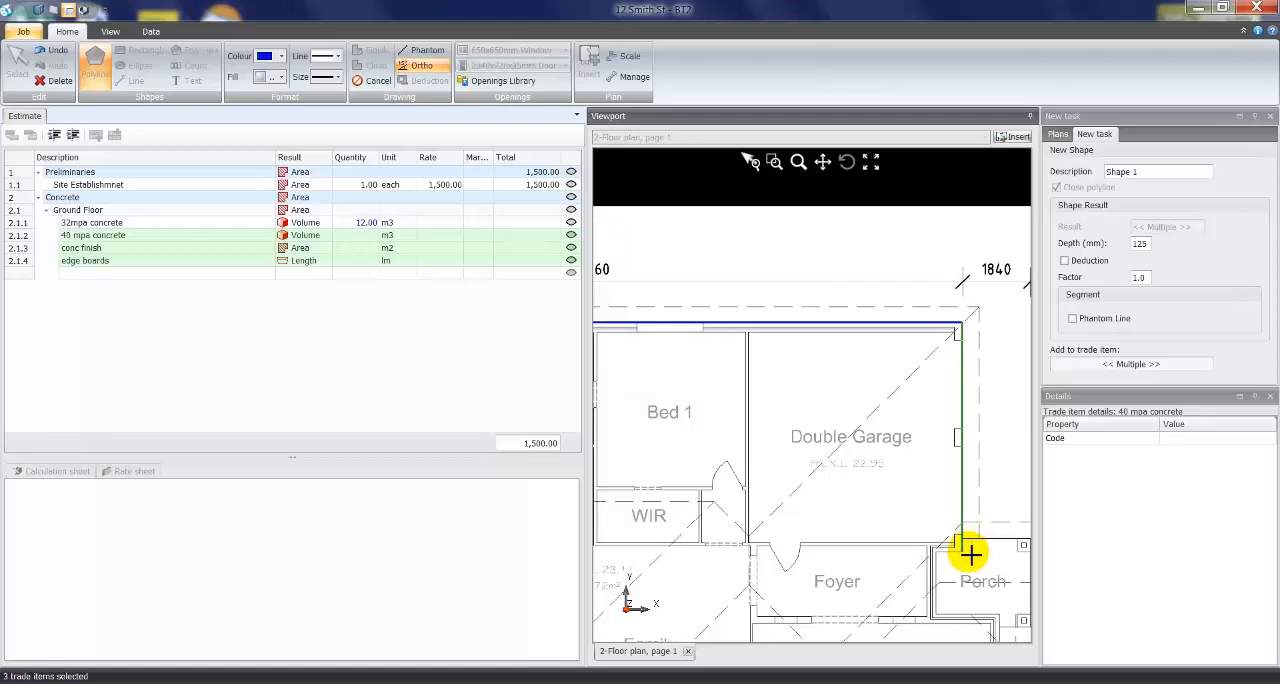
- Continue the polyline down the Double Garage's outer wall and along its short return to the Foyer wall
scroll(963, 551, "down", 2)
scroll(963, 551, "up", 4)
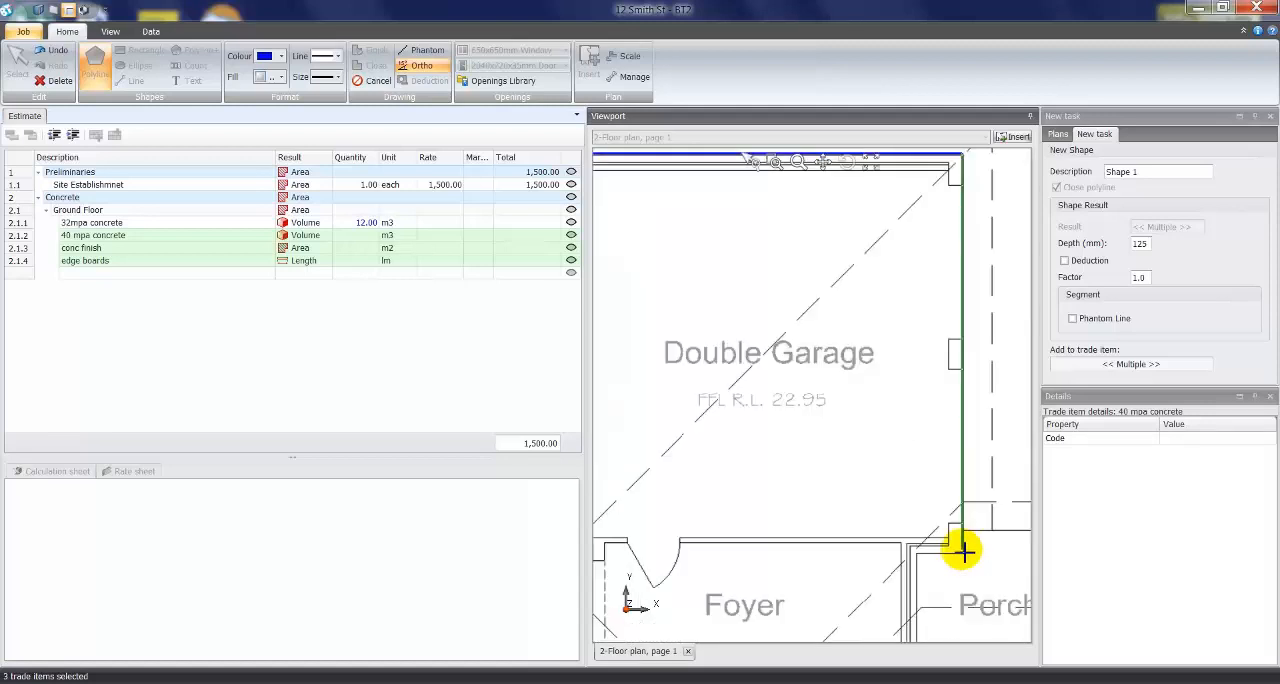
left_click(963, 553)
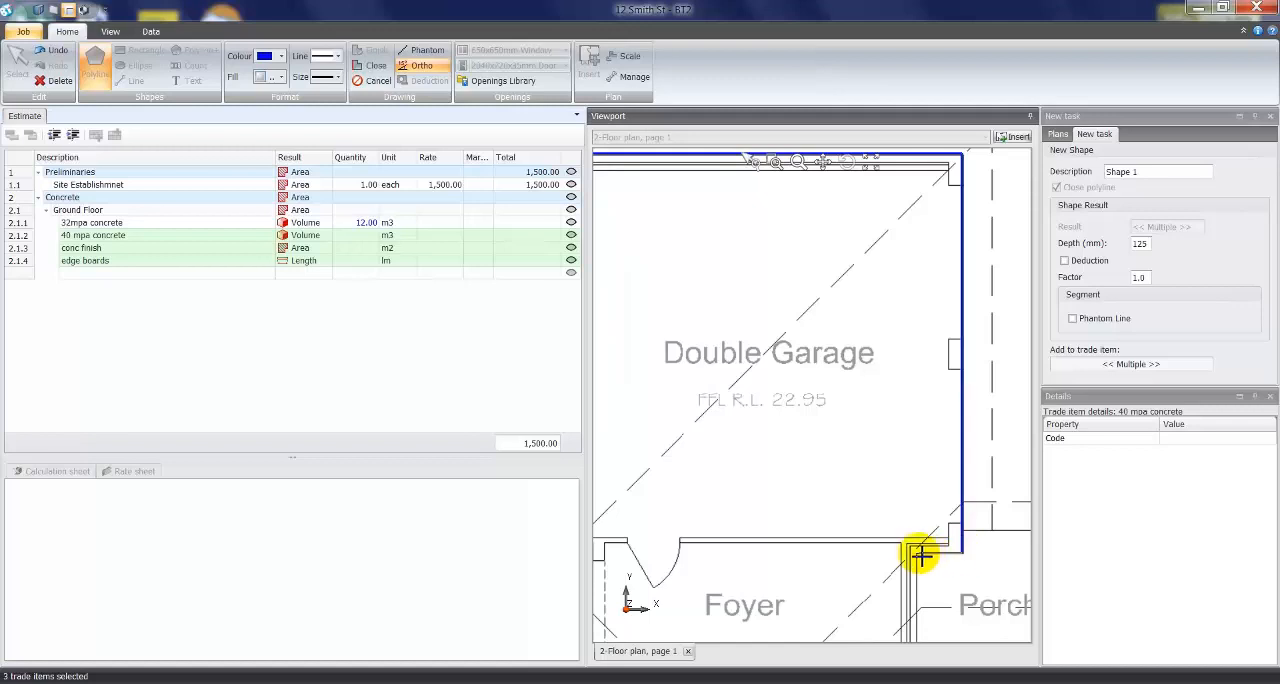
left_click(914, 553)
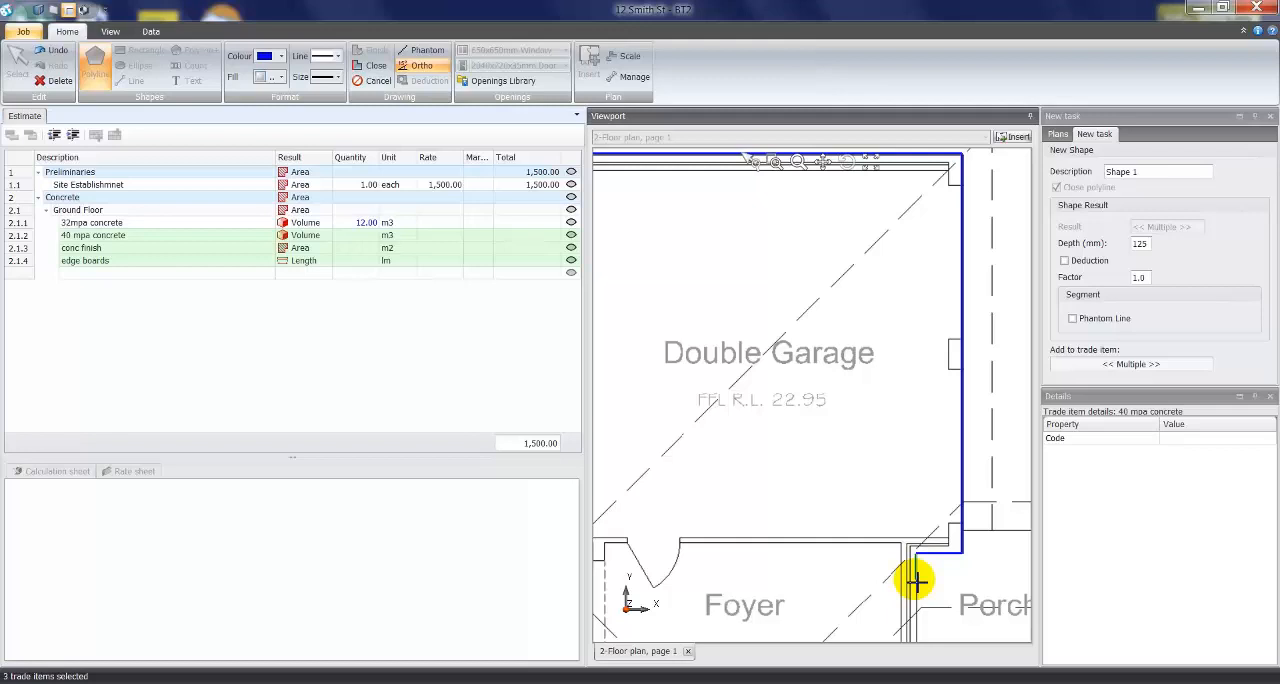
- Trace the polyline around the Porch recess and down the Living room's outer wall to its lower corner
middle_click_drag(913, 578, 777, 434)
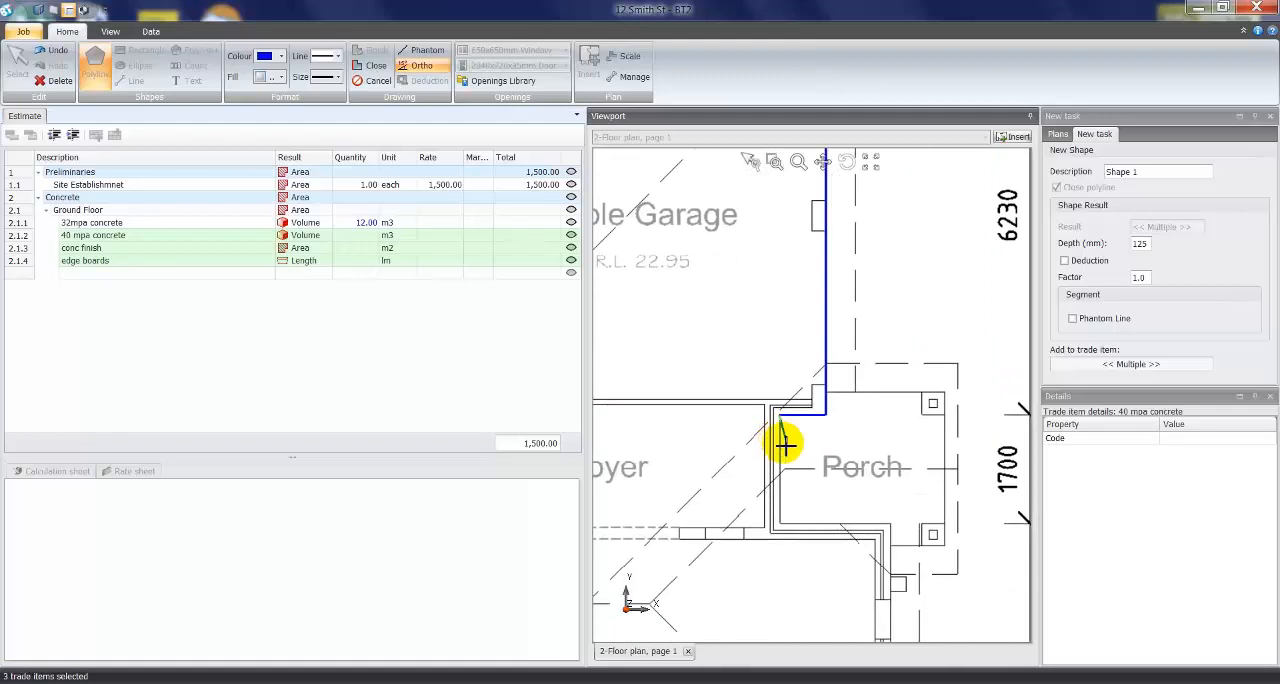
left_click(785, 523)
left_click(891, 523)
middle_click_drag(901, 586, 911, 369)
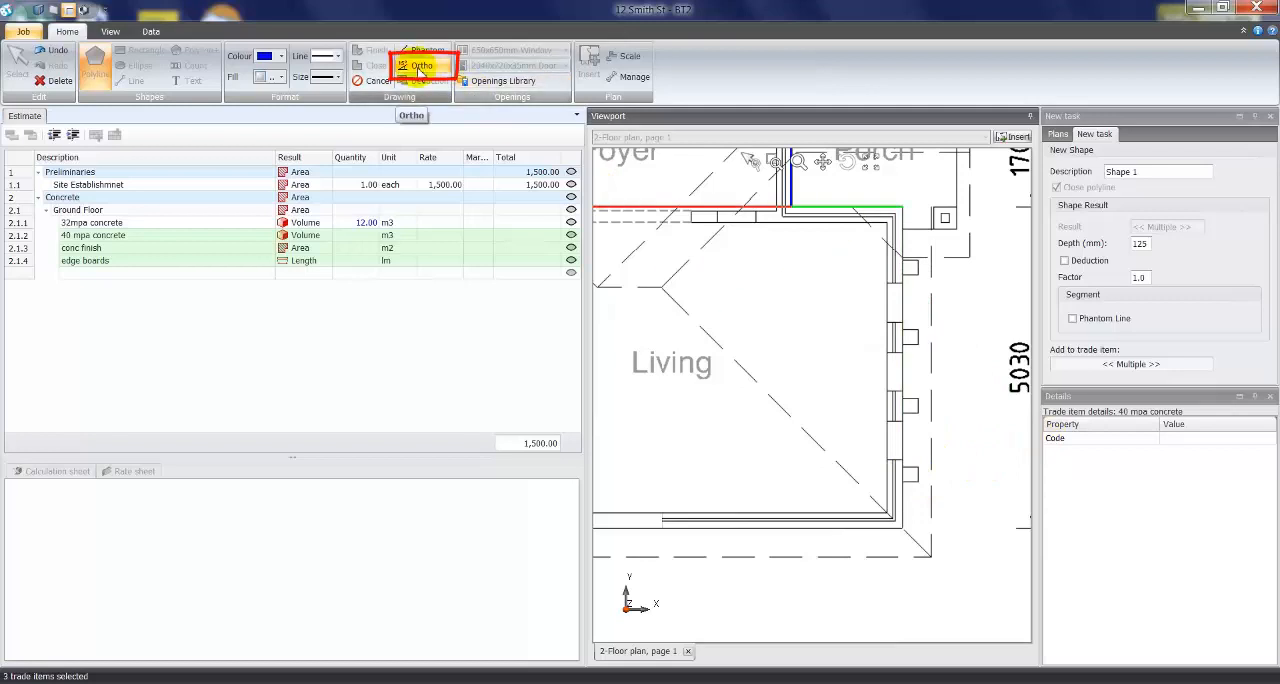
left_click(904, 532)
- Turn on Ortho and continue the polyline along the lower external wall of the Living and Family rooms to the Terrace corner
middle_click_drag(671, 543, 983, 526)
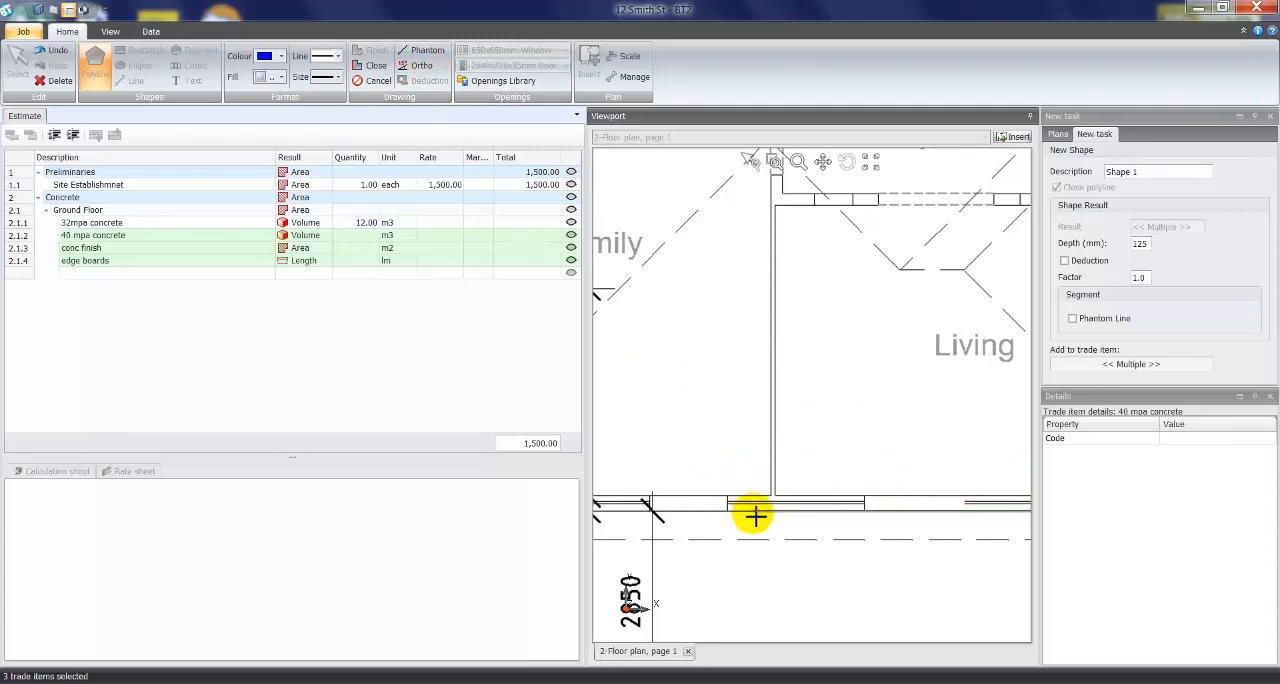
left_click(424, 67)
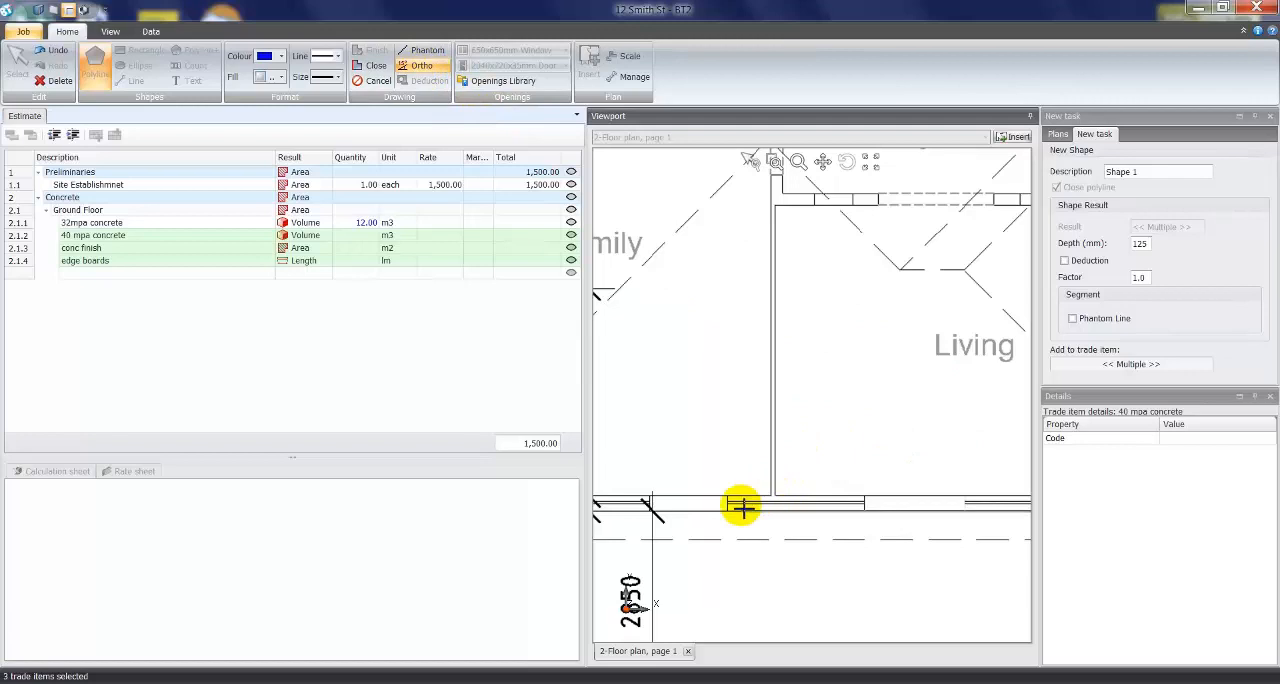
middle_click_drag(703, 537, 945, 558)
scroll(665, 542, "down", 1)
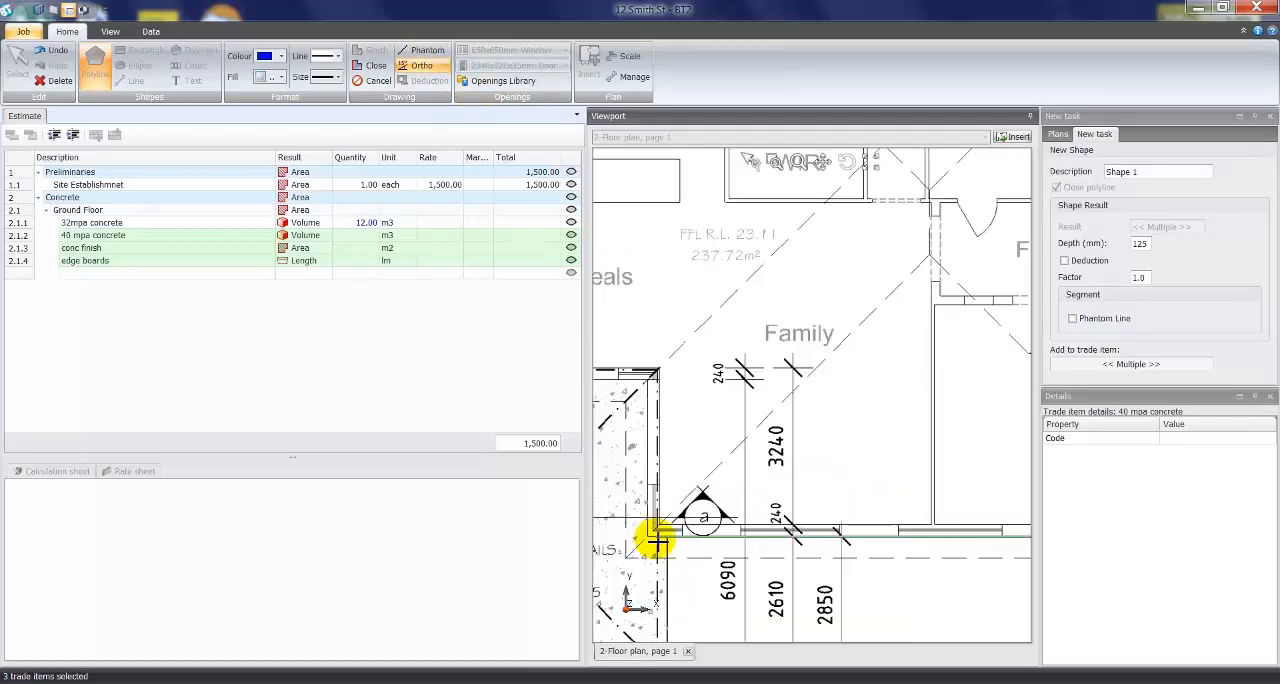
left_click(655, 540)
- Trace the polyline around the Terrace recess, along the Family wall and down the granny flat's Kitchen wall
left_click(656, 376)
middle_click_drag(656, 376, 937, 376)
left_click(736, 378)
left_click(753, 416)
- Continue the polyline around the granny flat's lower, outer and upper walls to the main house wall at Bed 2
middle_click_drag(794, 459, 945, 469)
left_click(629, 437)
middle_click_drag(751, 314, 726, 508)
left_click(604, 318)
left_click(817, 316)
- Run the polyline up the outer wall of Beds 2 to 4 and close the slab outline at its starting corner
middle_click_drag(908, 251, 886, 569)
middle_click_drag(820, 260, 802, 313)
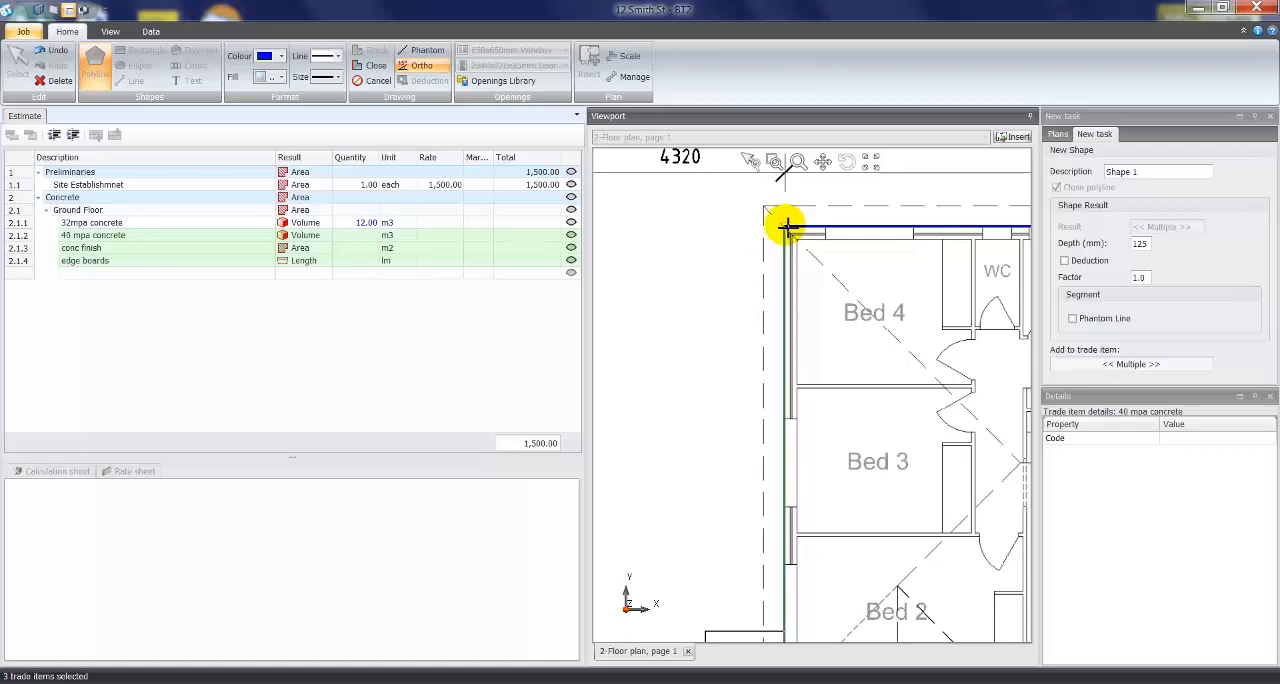
left_click(786, 225)
scroll(923, 369, "down", 4)
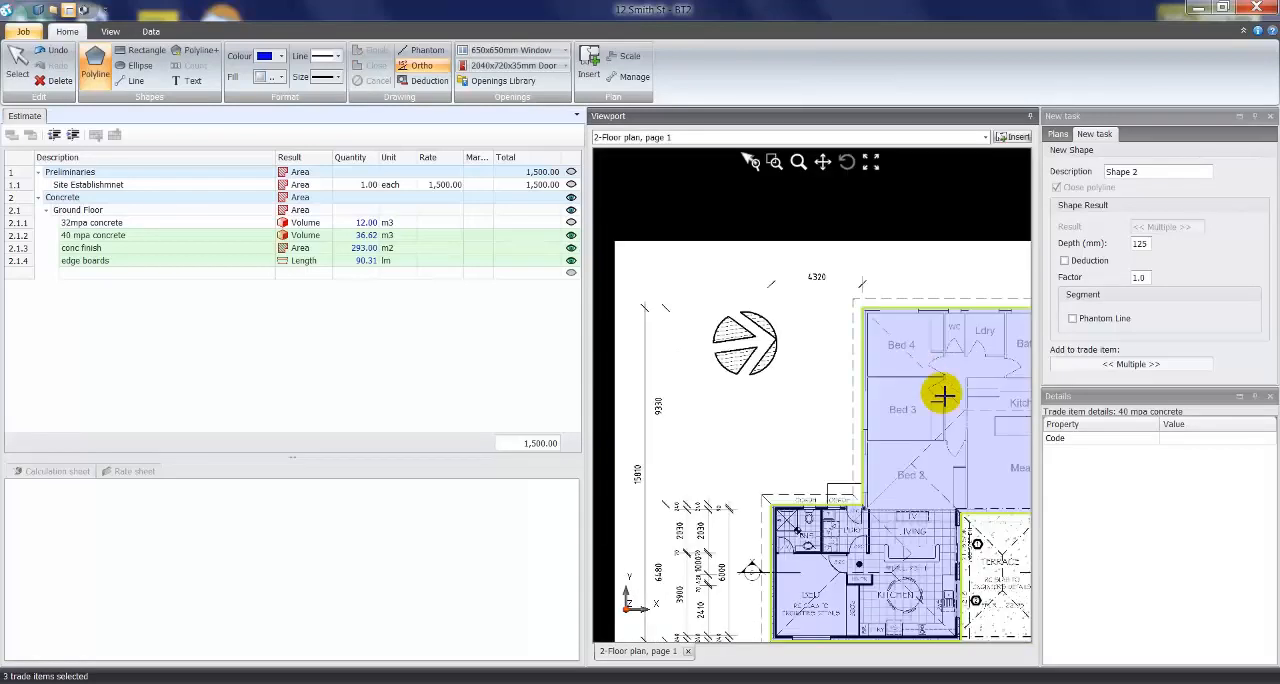
middle_click_drag(906, 371, 749, 284)
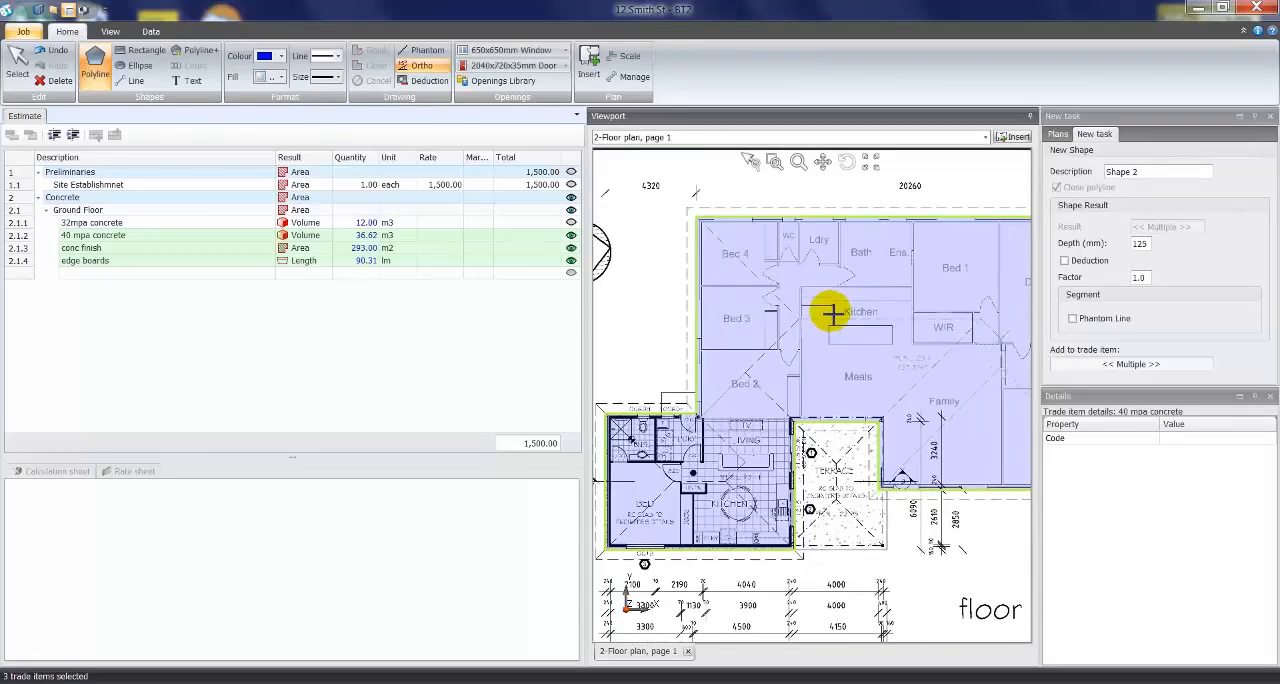
scroll(845, 331, "down", 2)
middle_click_drag(853, 357, 791, 361)
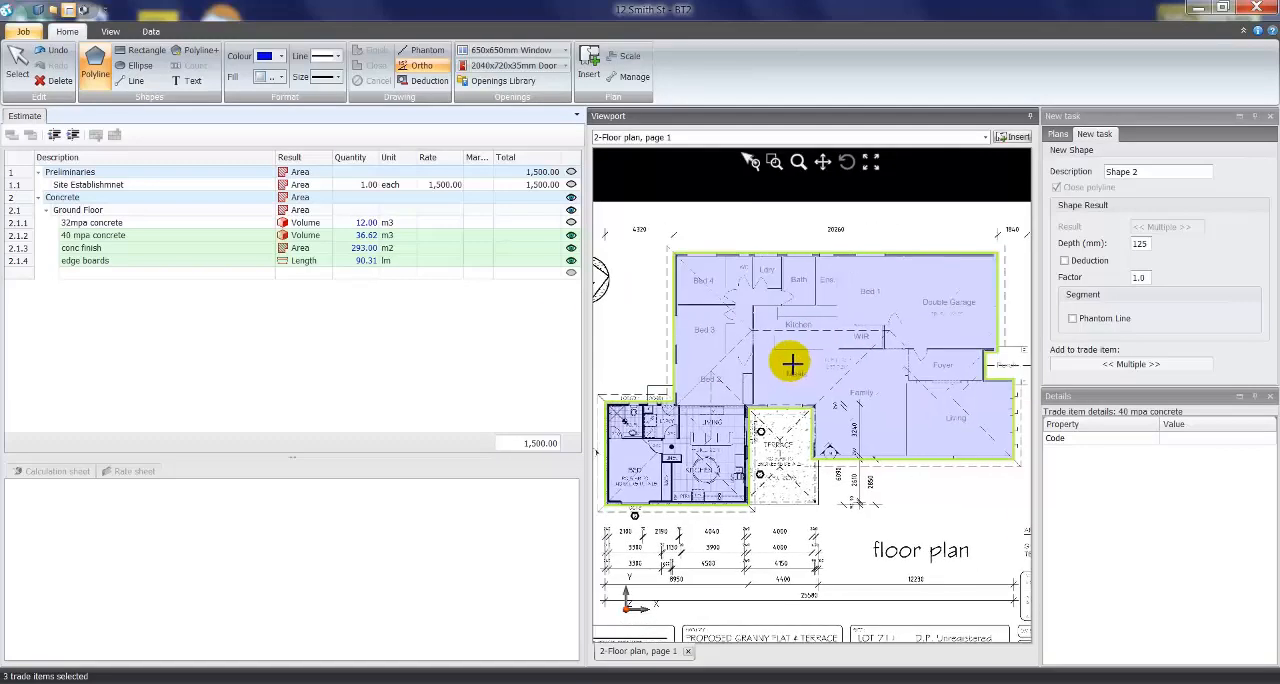
- Set the quantity rounding of the edge boards item to Up
left_click(353, 272)
left_click(358, 262)
key("Up")
key("Up")
left_click(362, 261)
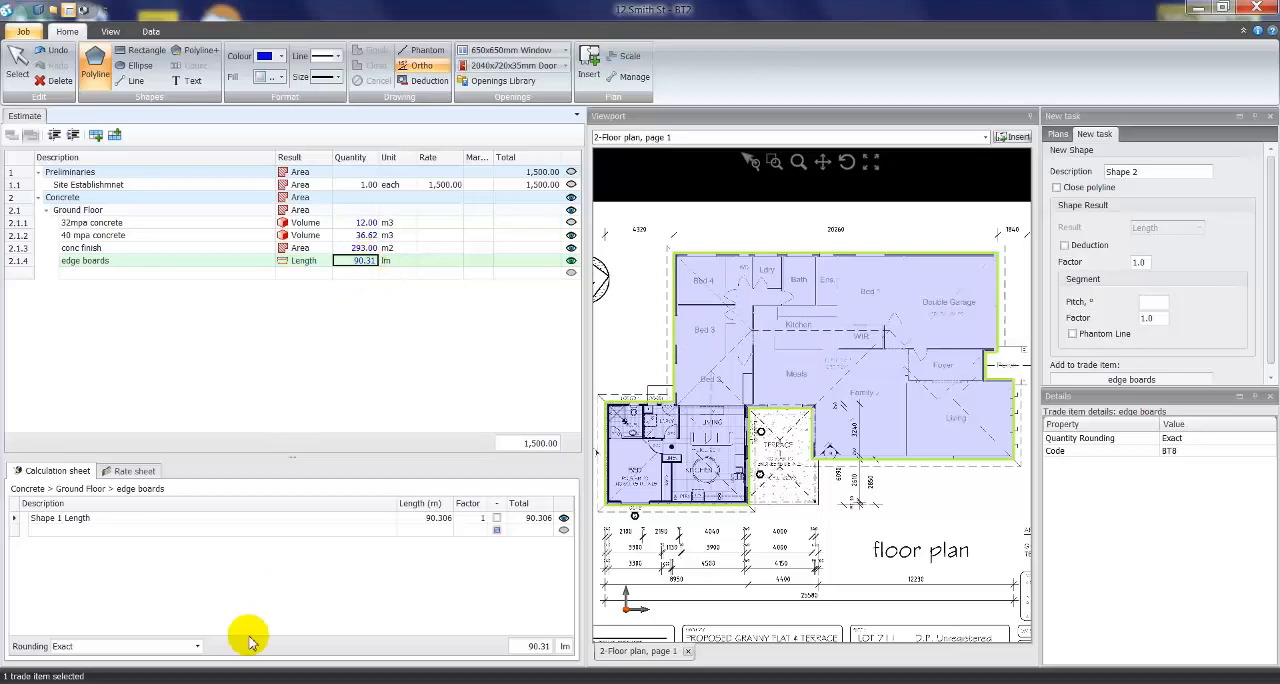
left_click(197, 646)
left_click(118, 572)
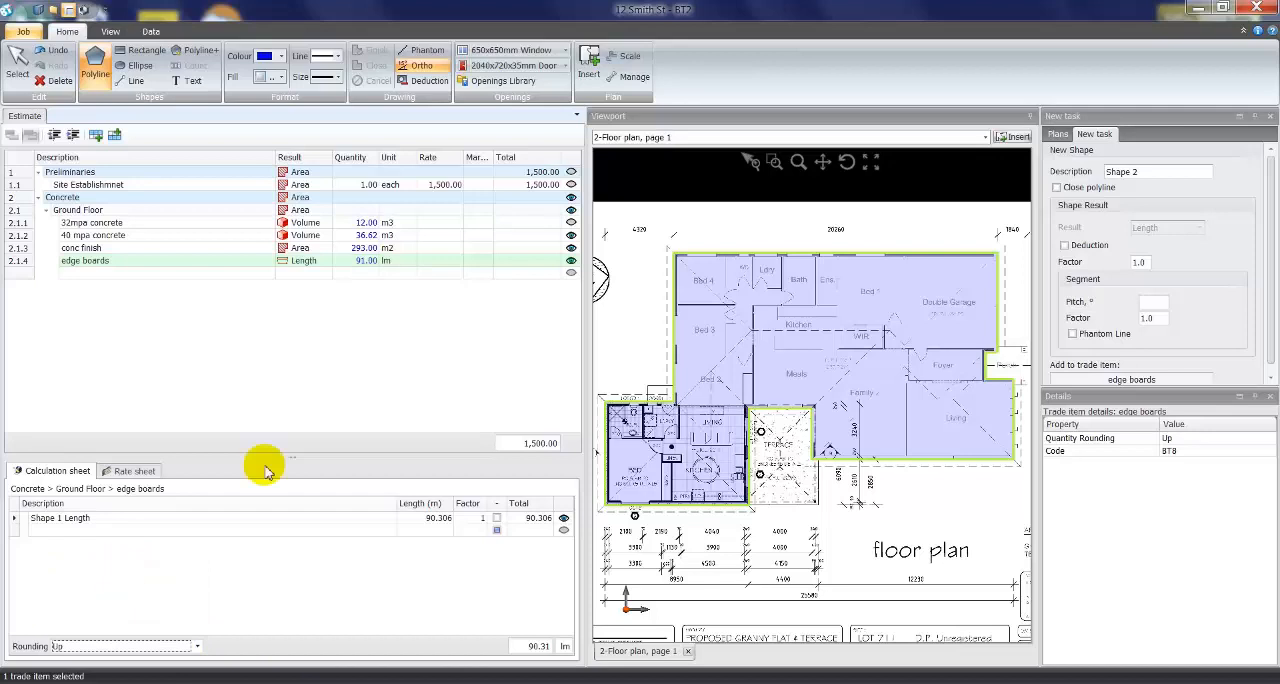
- Try a depth of 100 mm for the 40 mpa concrete item's Shape 1 volume and finally set it to 150 mm
left_click(360, 248)
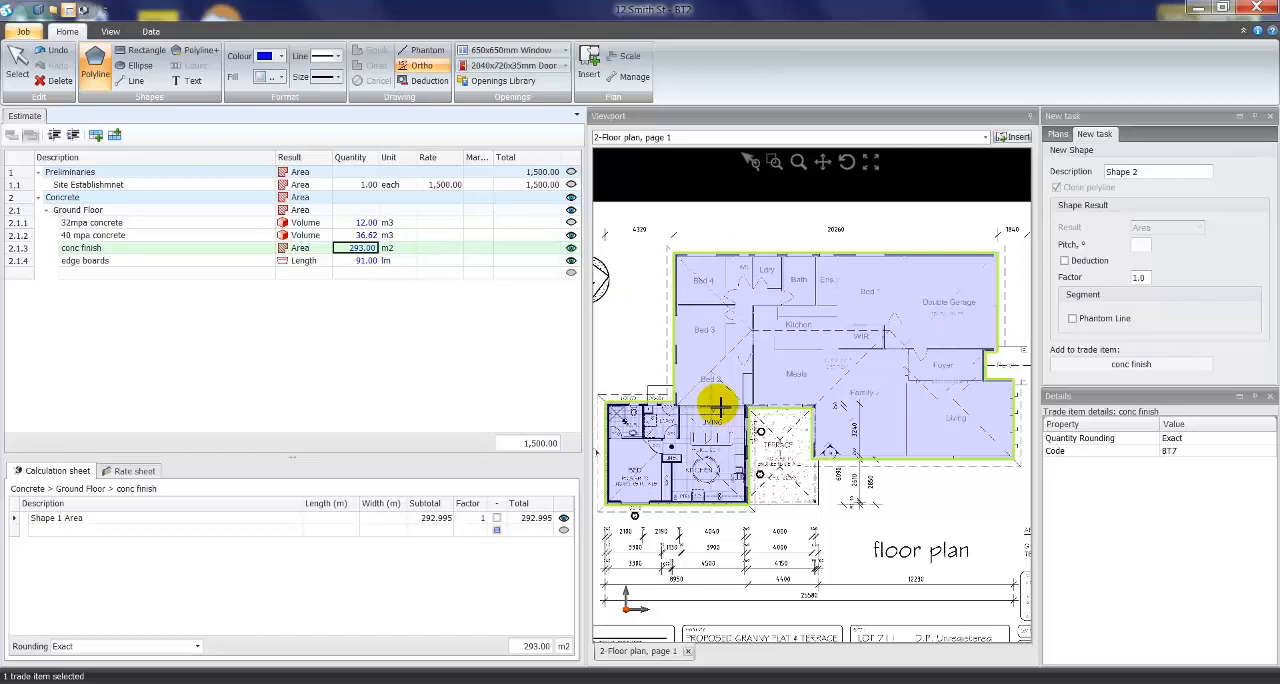
left_click(365, 236)
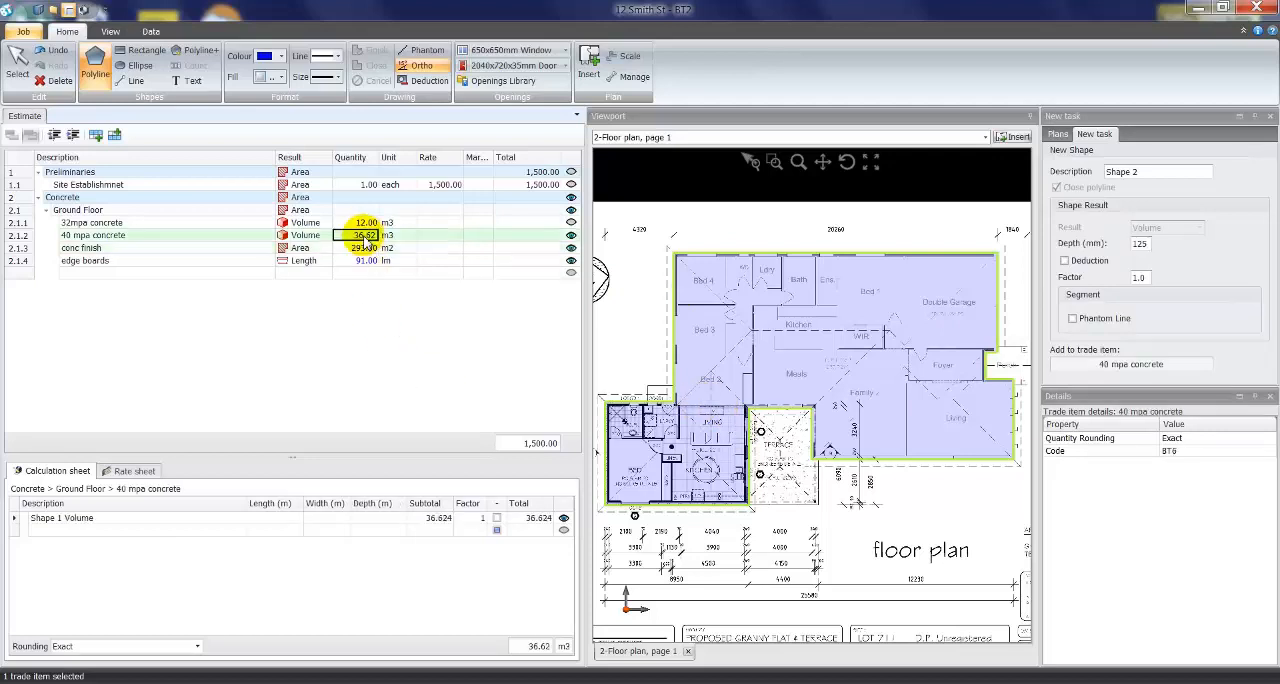
left_click(431, 519)
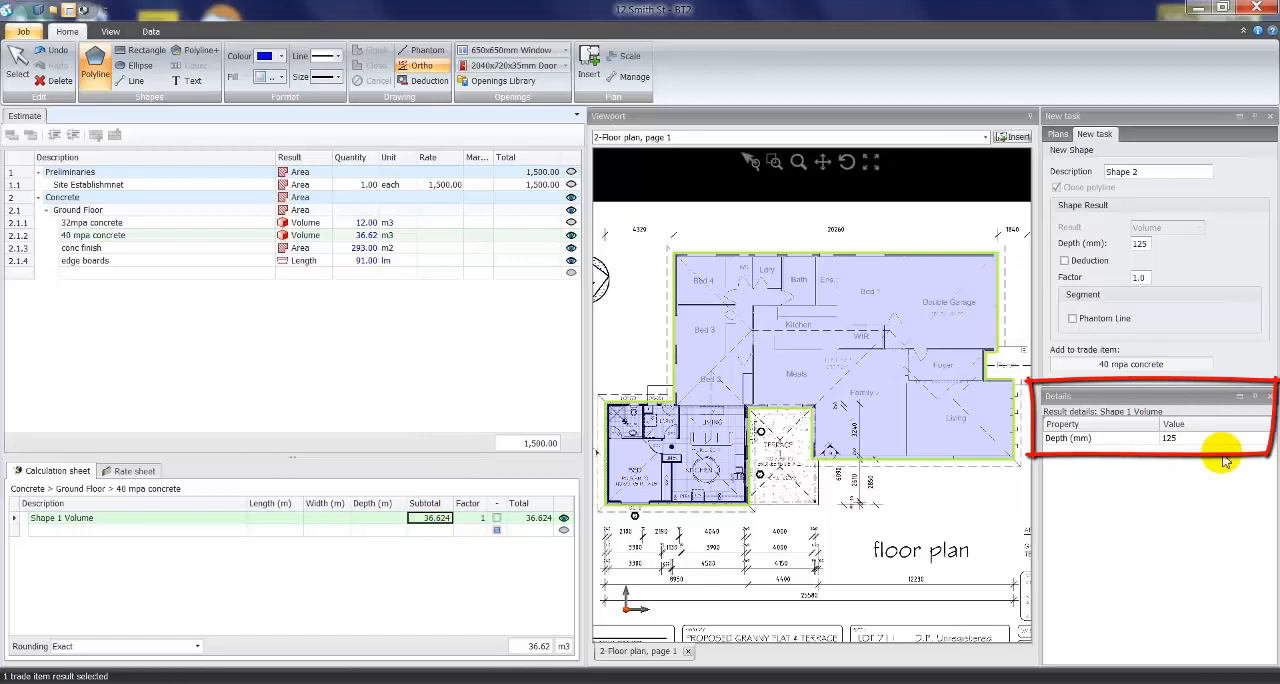
left_click(1176, 442)
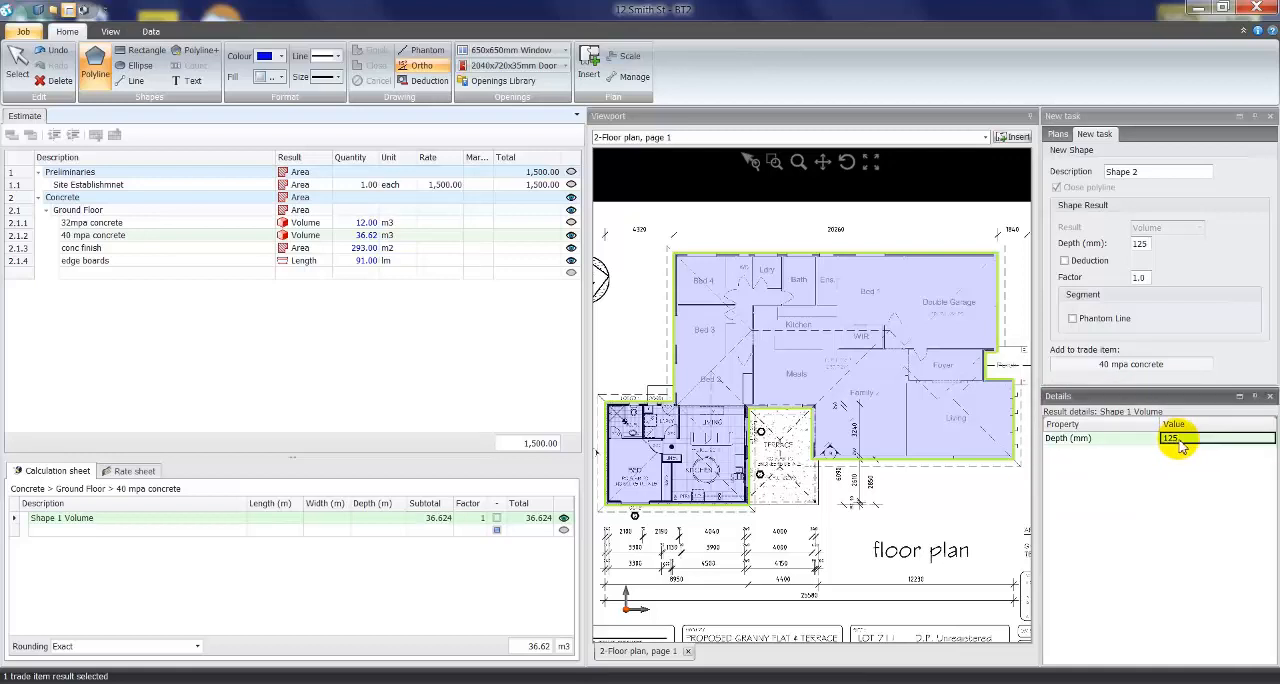
type("100")
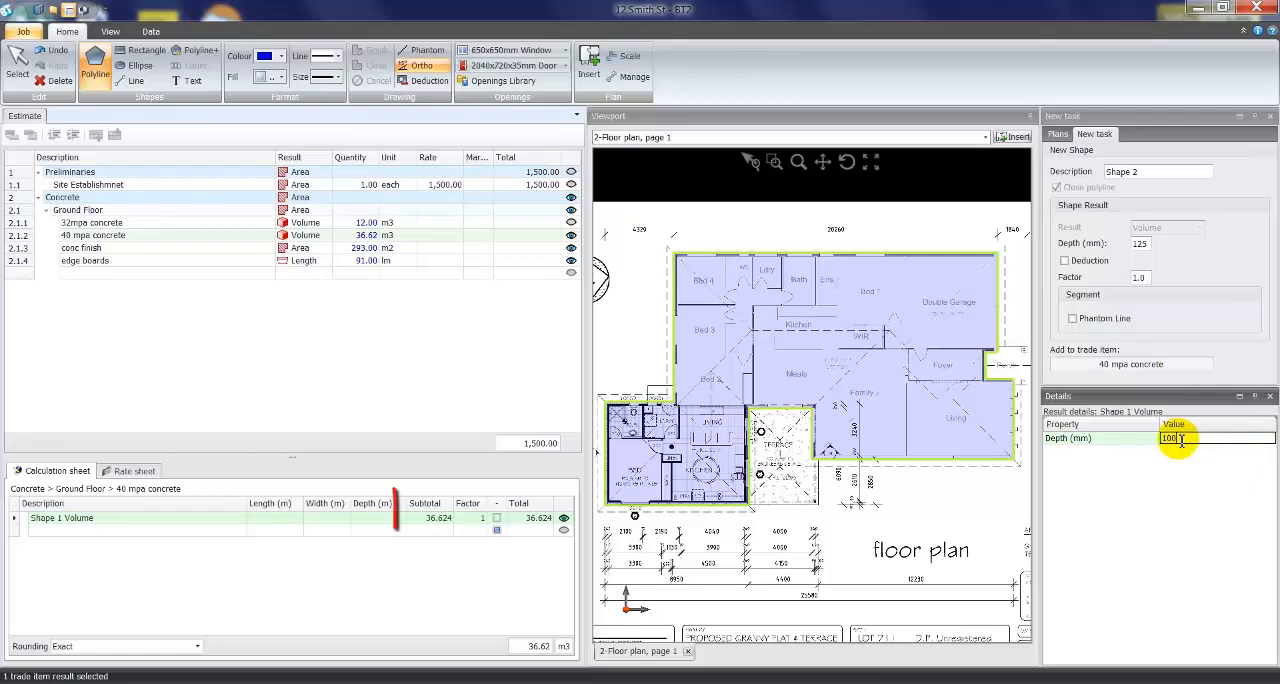
key("Return")
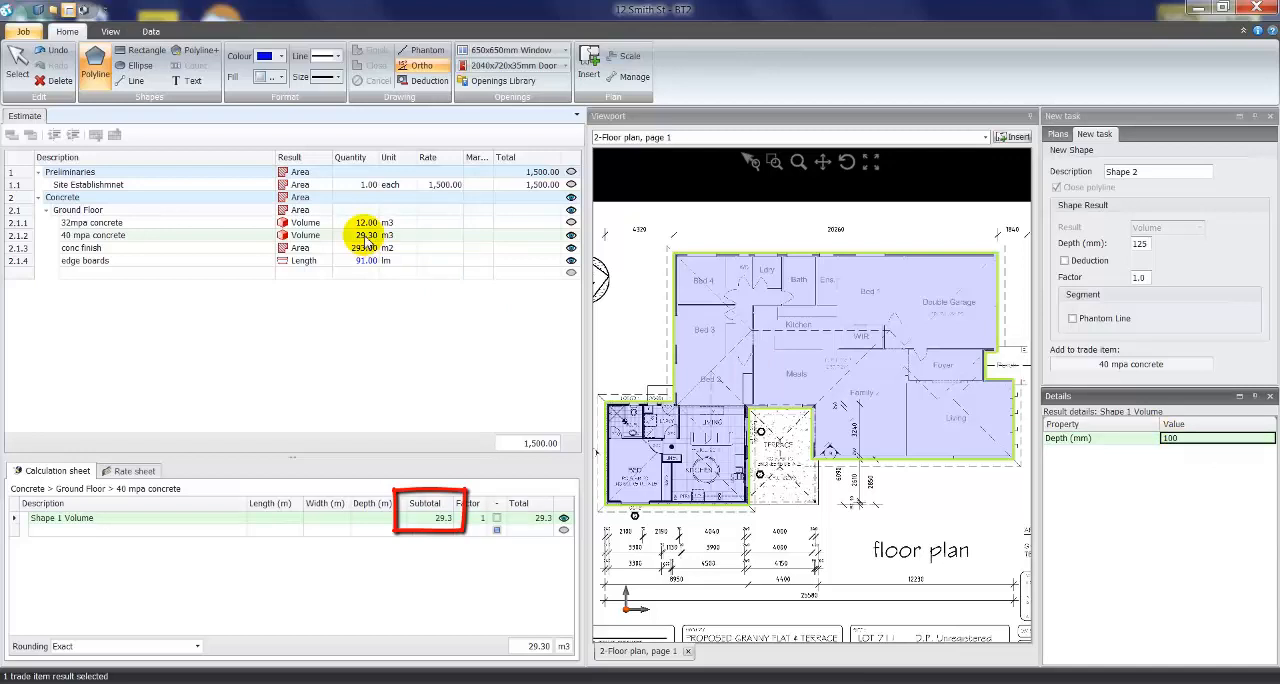
left_click(1190, 438)
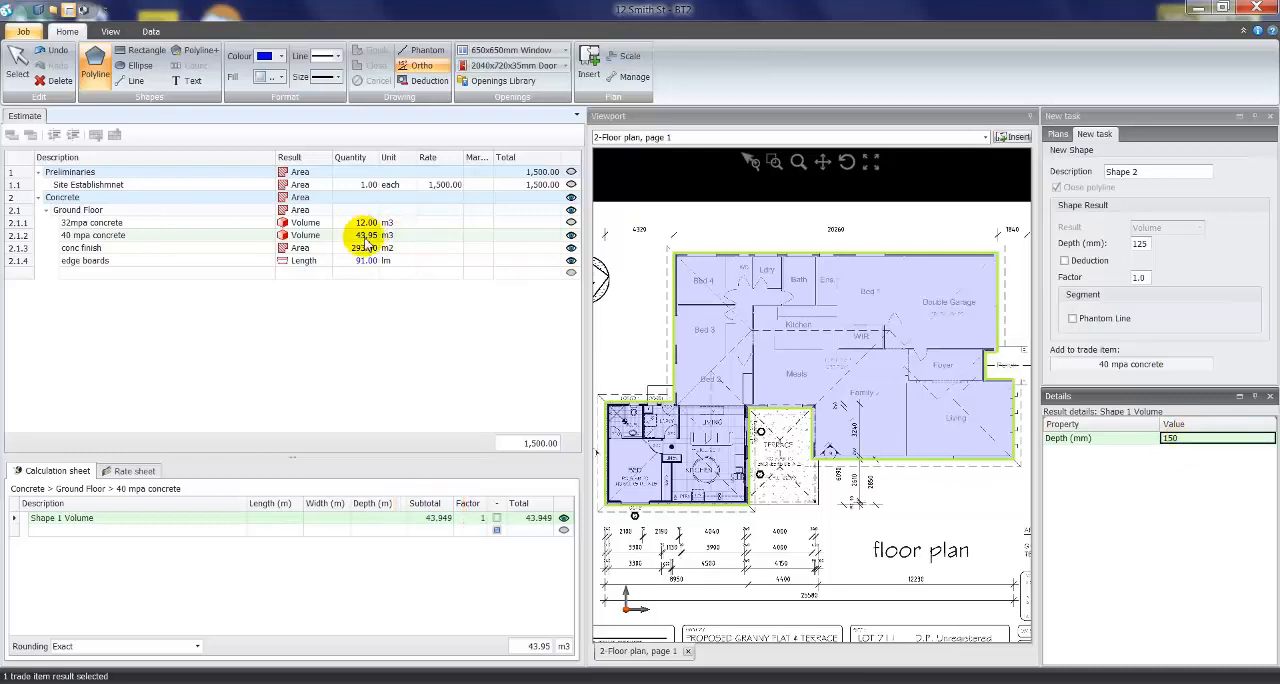
- Examine the default metric dimensions in the program options, including vertical area height and volume depth, and close the options
left_click(24, 36)
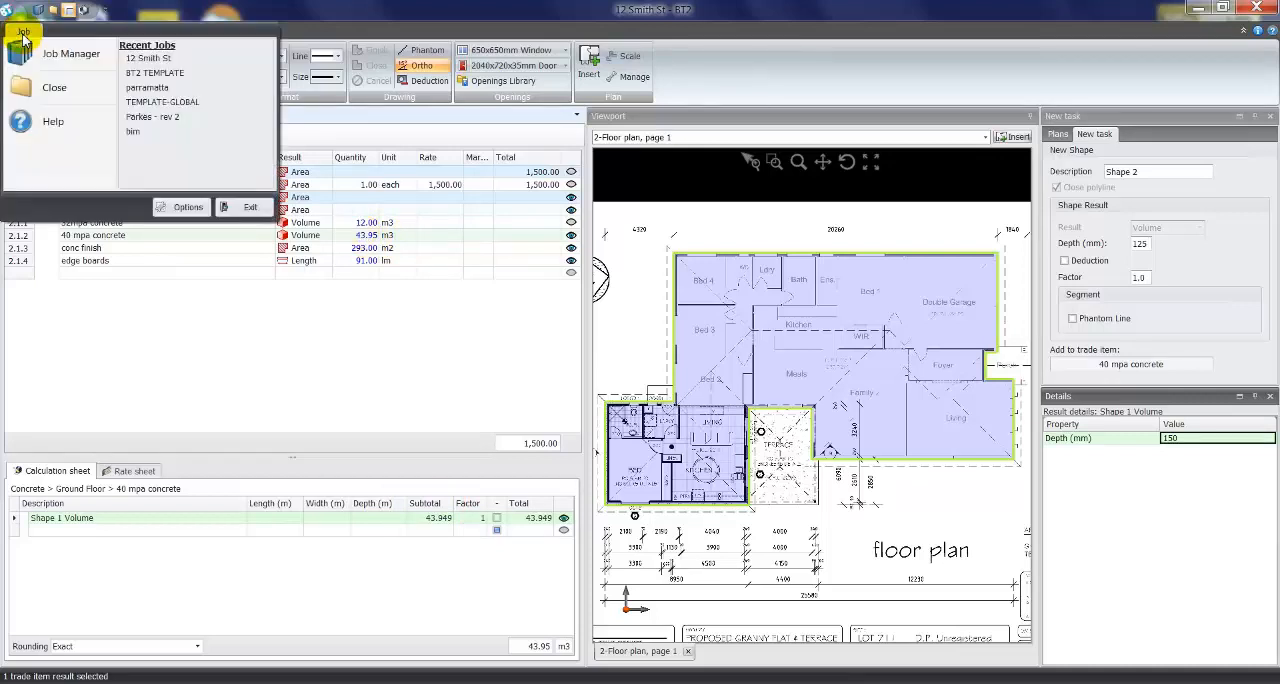
left_click(185, 208)
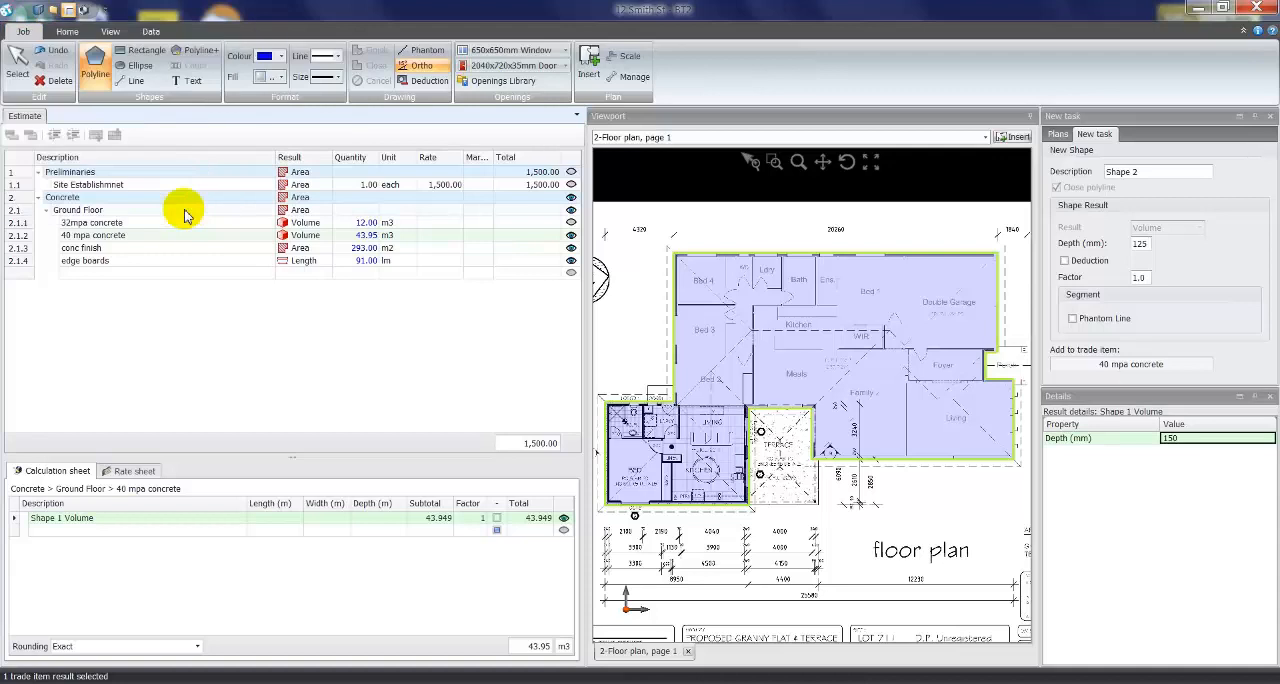
left_click(385, 192)
double_click(573, 228)
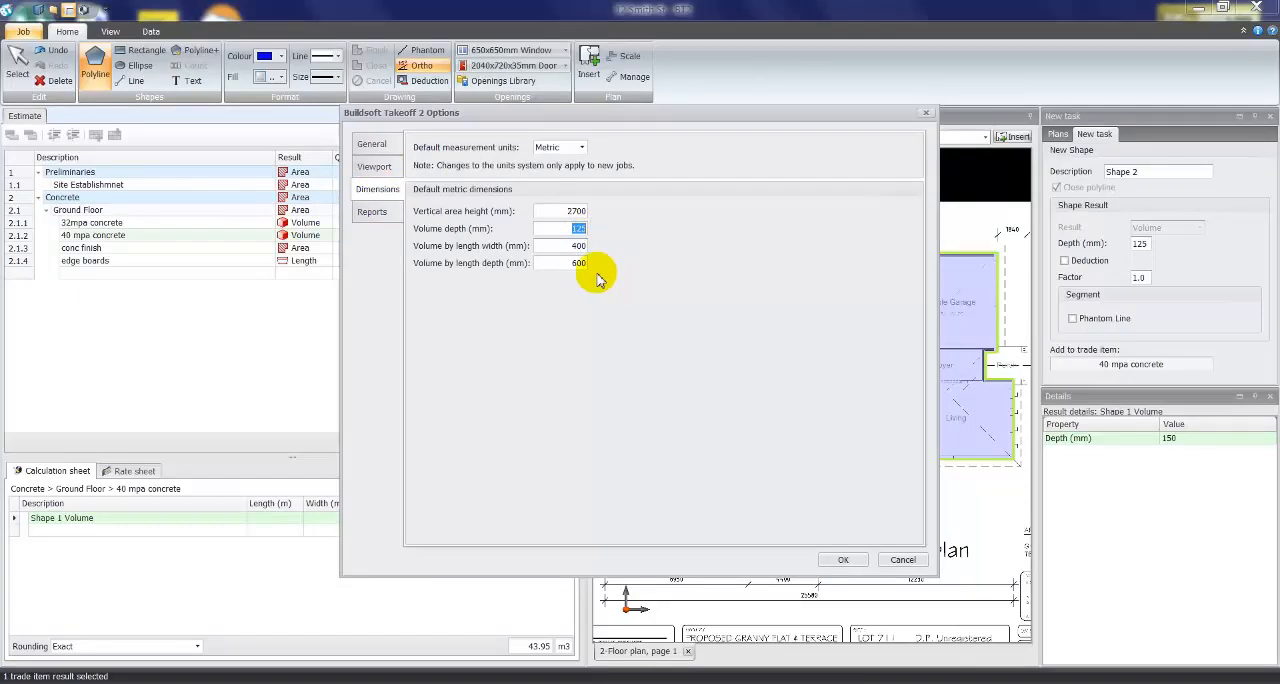
double_click(570, 211)
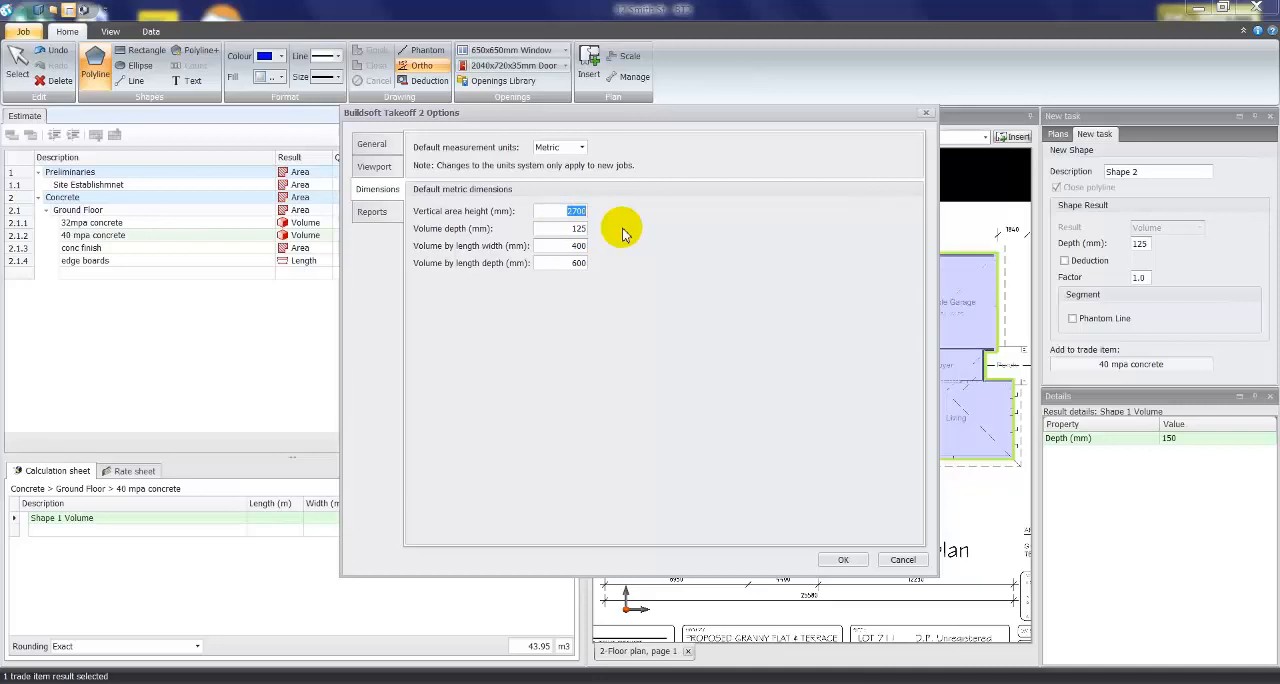
double_click(575, 228)
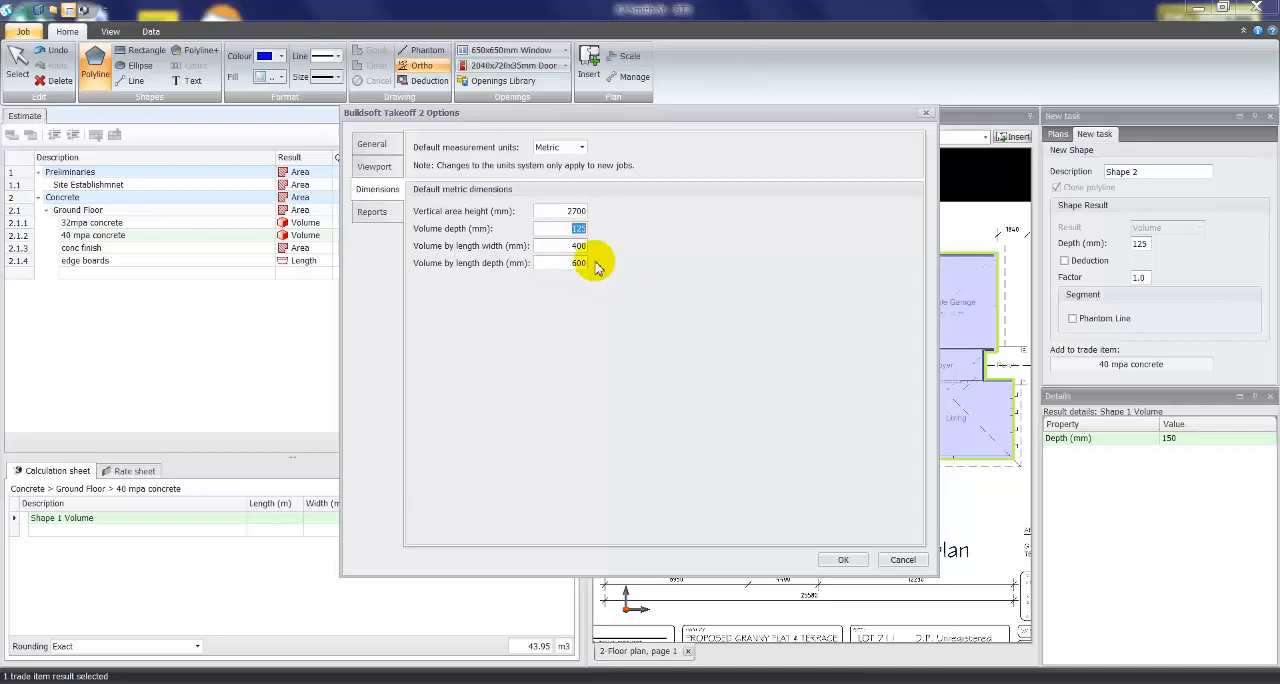
left_click_drag(882, 563, 856, 567)
left_click(855, 565)
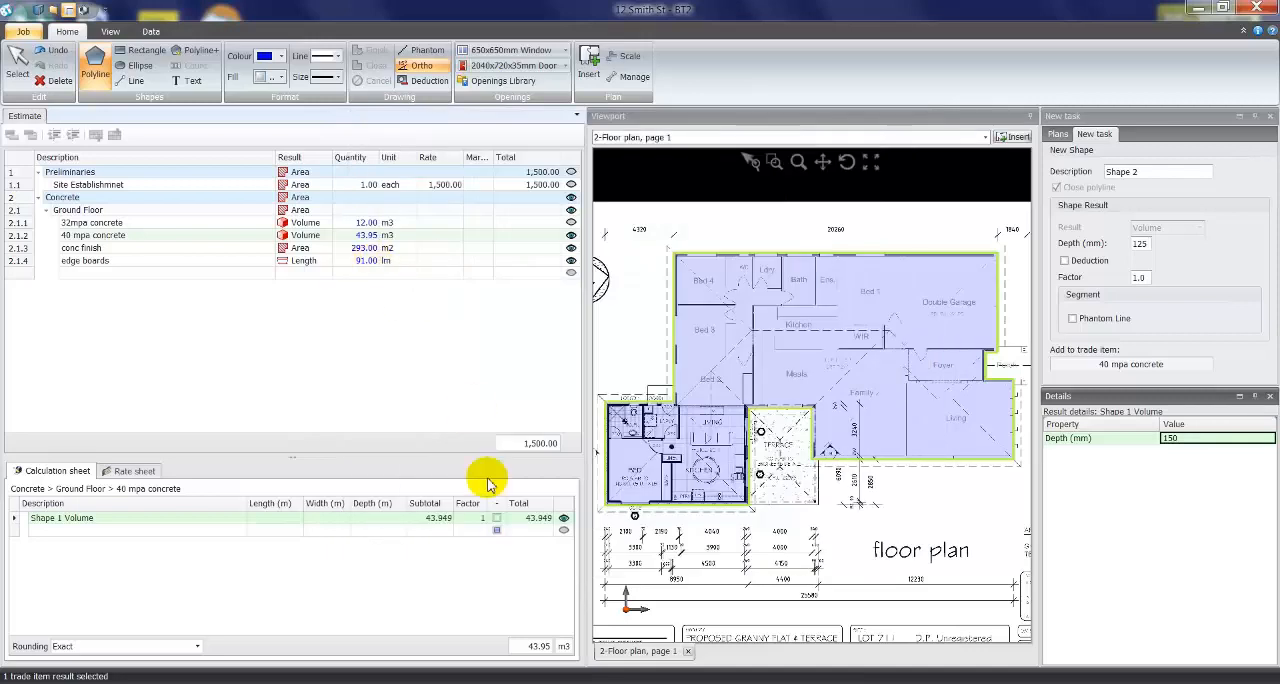
- Set the factor of the 40 mpa concrete volume to 1.1 and its quantity rounding to Up
left_click(478, 520)
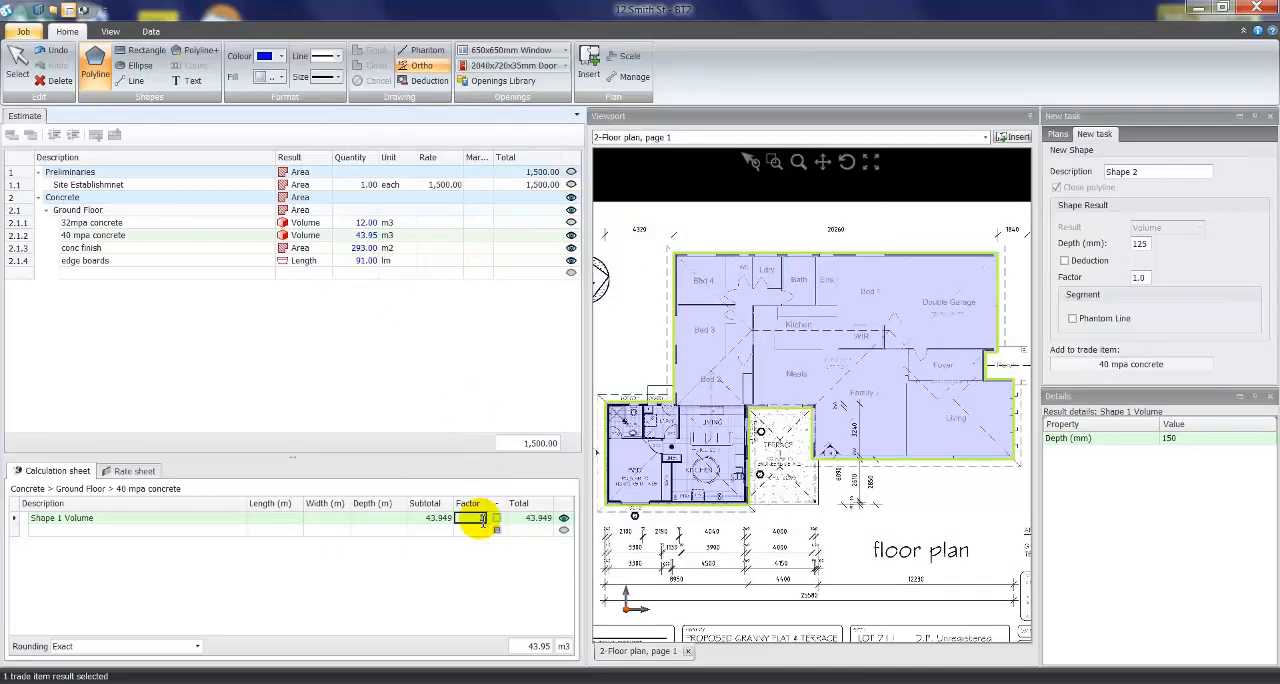
key("Return")
left_click(483, 520)
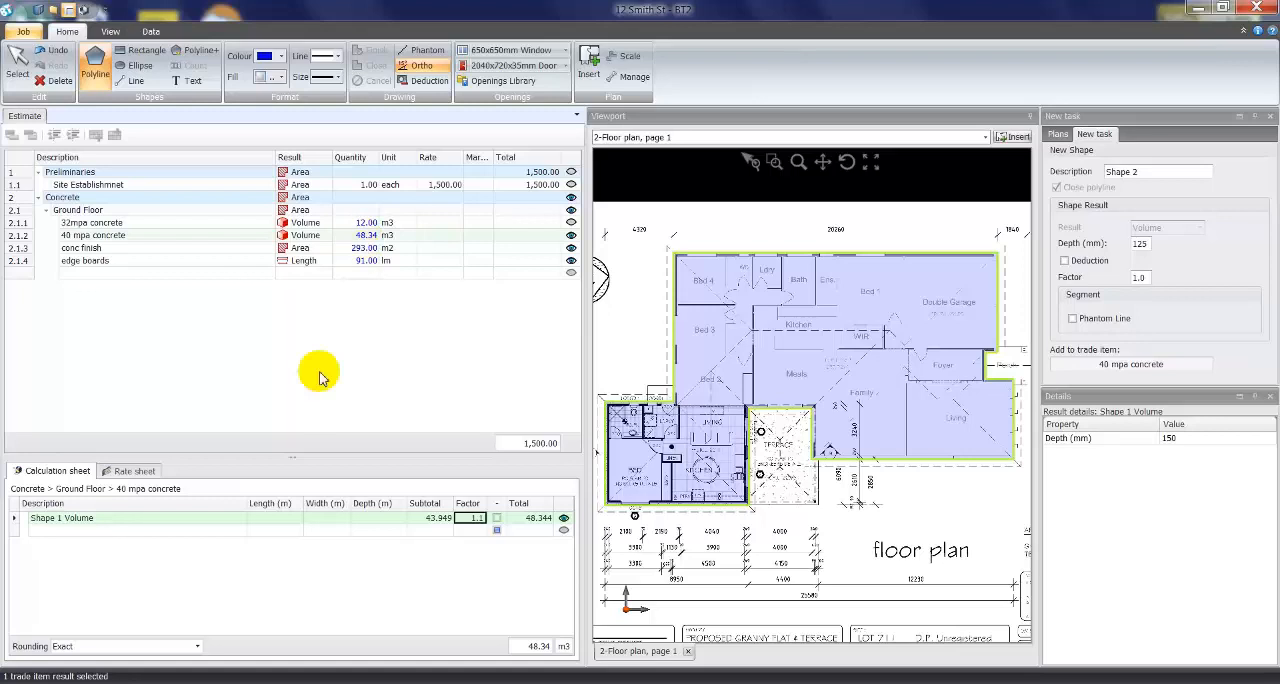
left_click(196, 646)
left_click(66, 572)
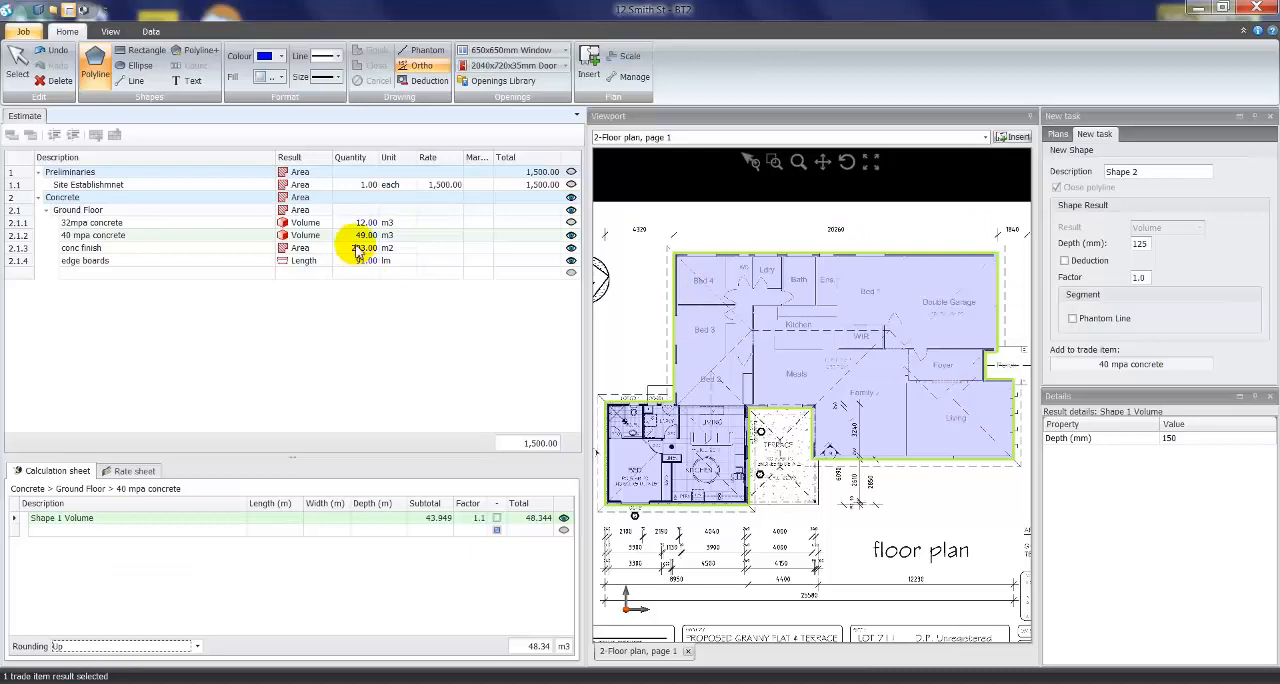
- Add a Brickwork heading below edge boards and promote it to the top level of the estimate
left_click(80, 272)
left_click(80, 274)
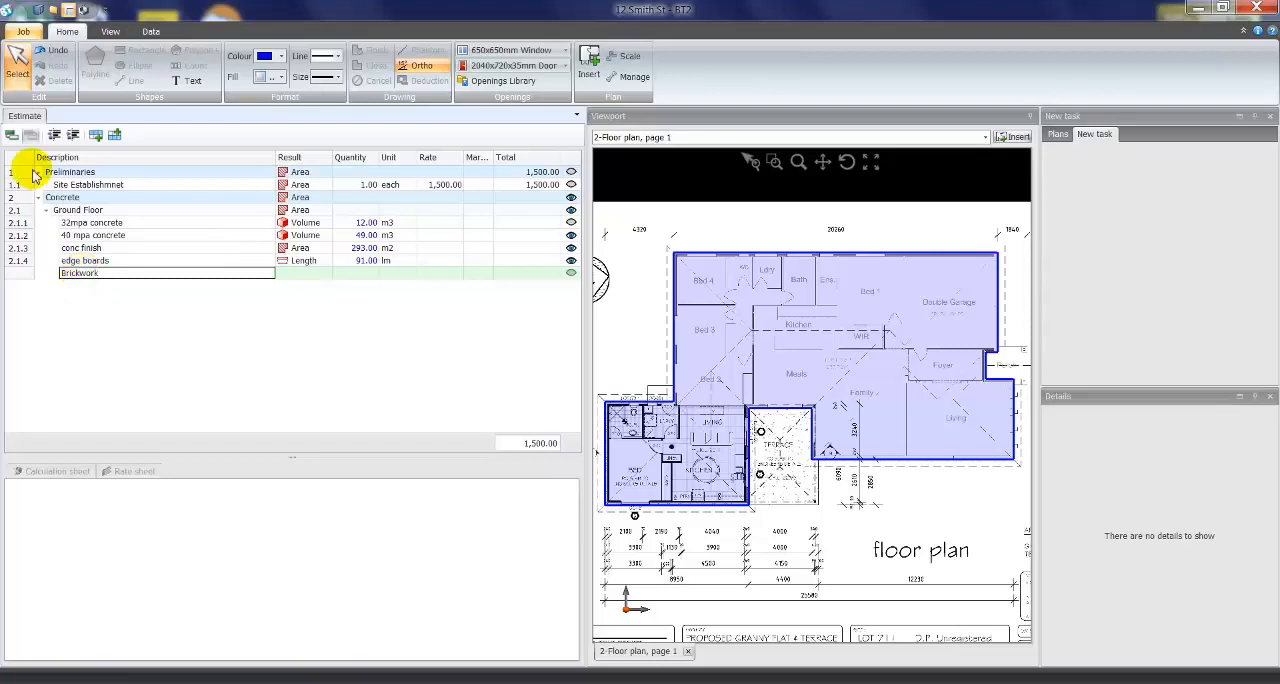
left_click(11, 136)
left_click(54, 135)
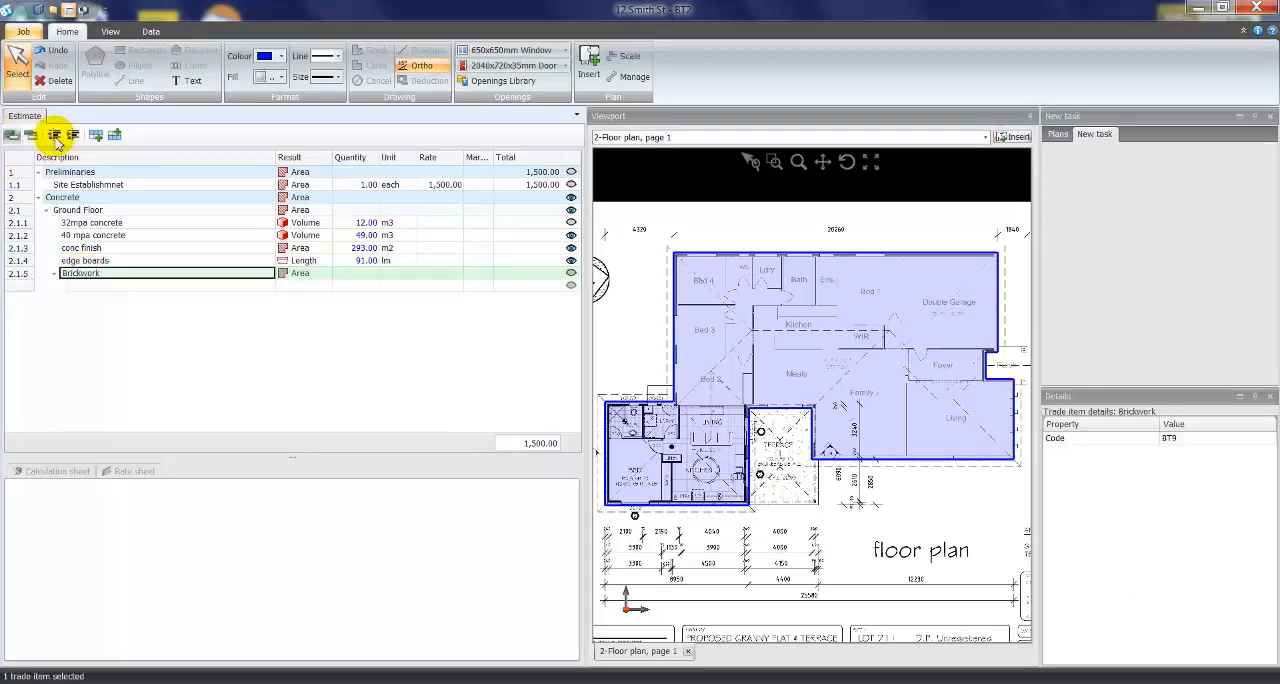
left_click(54, 135)
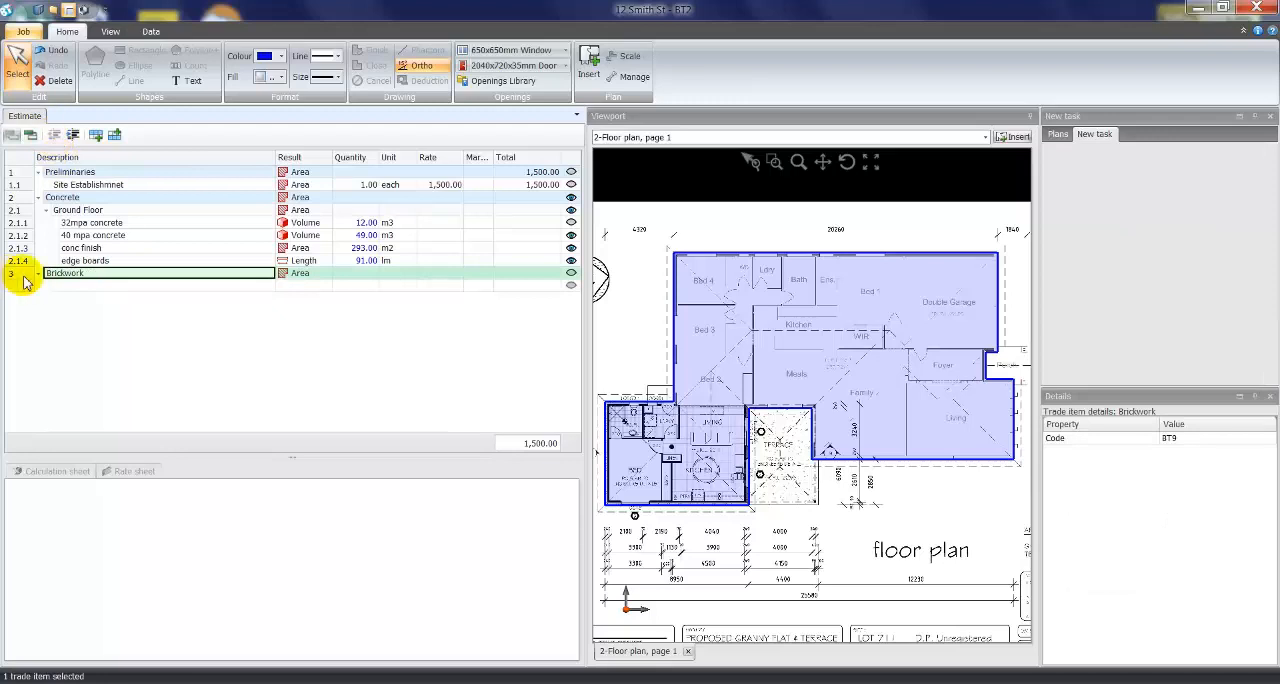
- Add an "external bricks" item under Brickwork and set its result type to Vertical area
left_click(81, 287)
type("external bric")
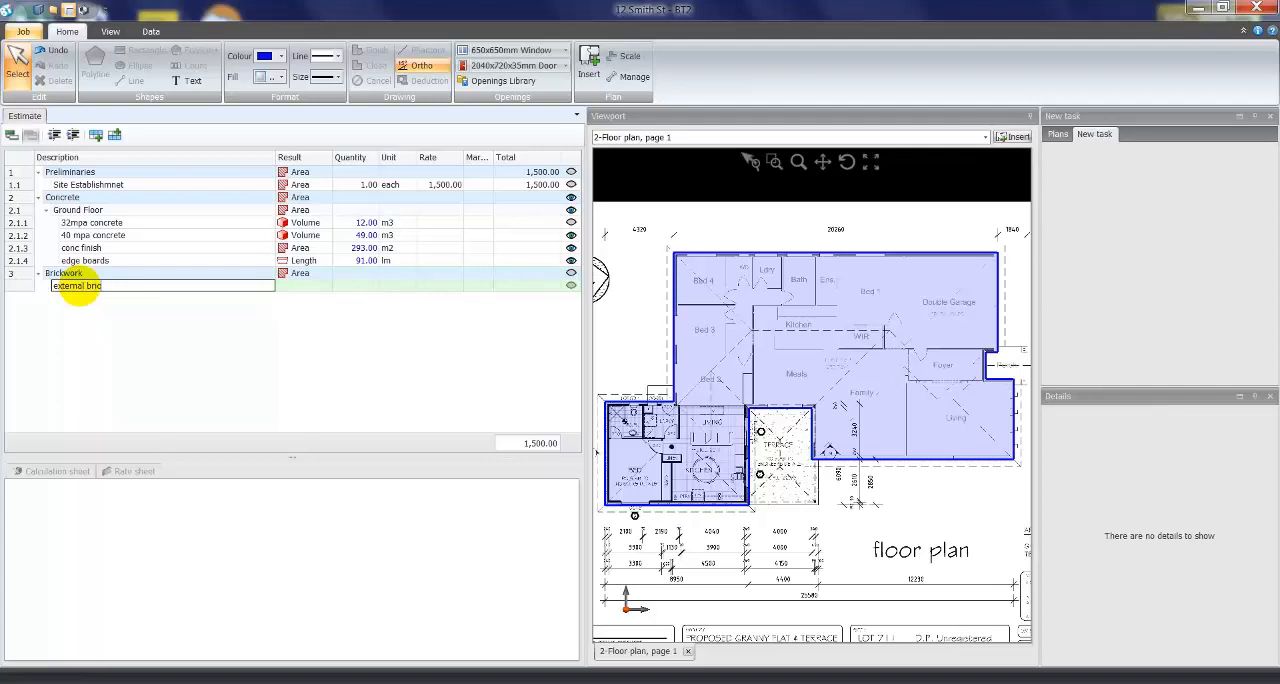
type("ks")
left_click(300, 287)
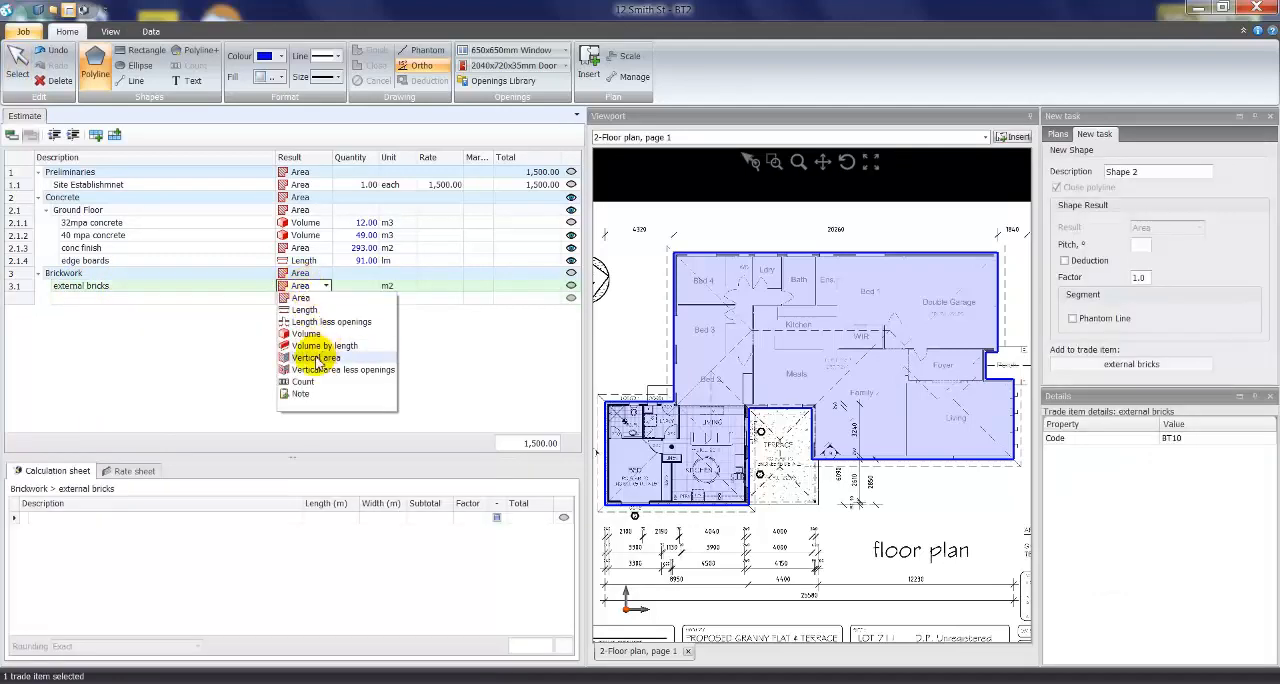
left_click(316, 358)
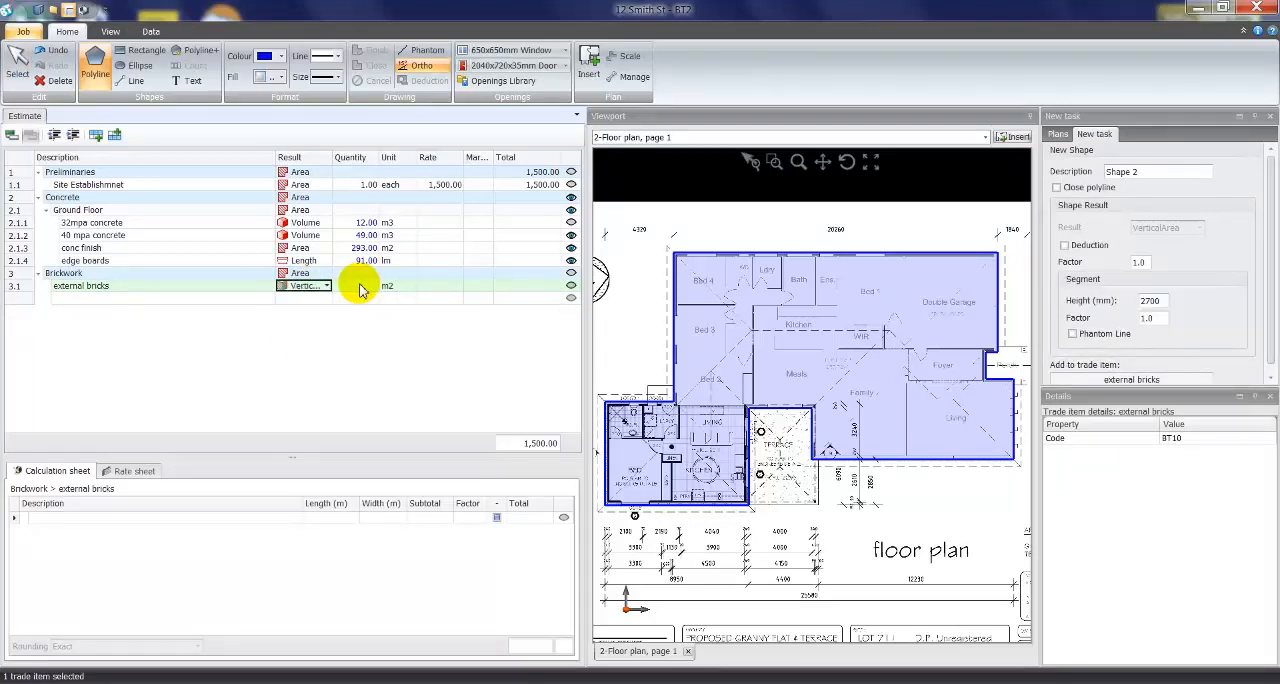
- Assign the existing slab outline on the plan to the external bricks quantity and open that item's calculation sheet
left_click(96, 73)
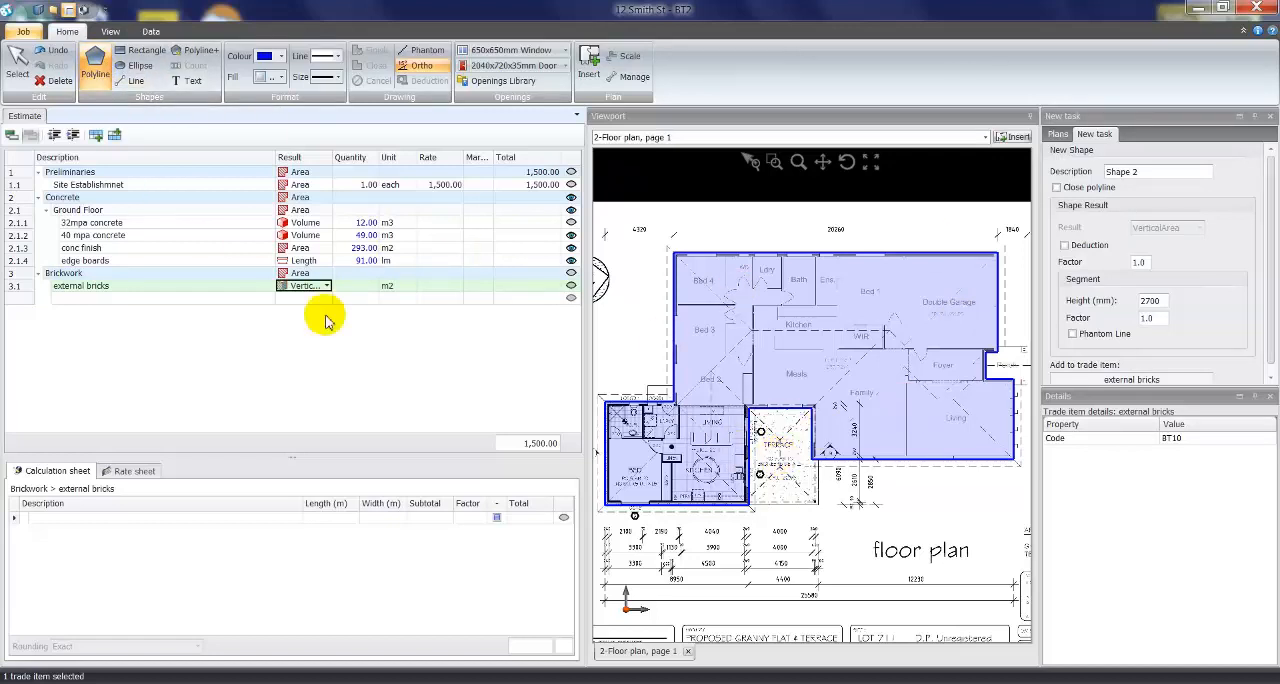
left_click(22, 68)
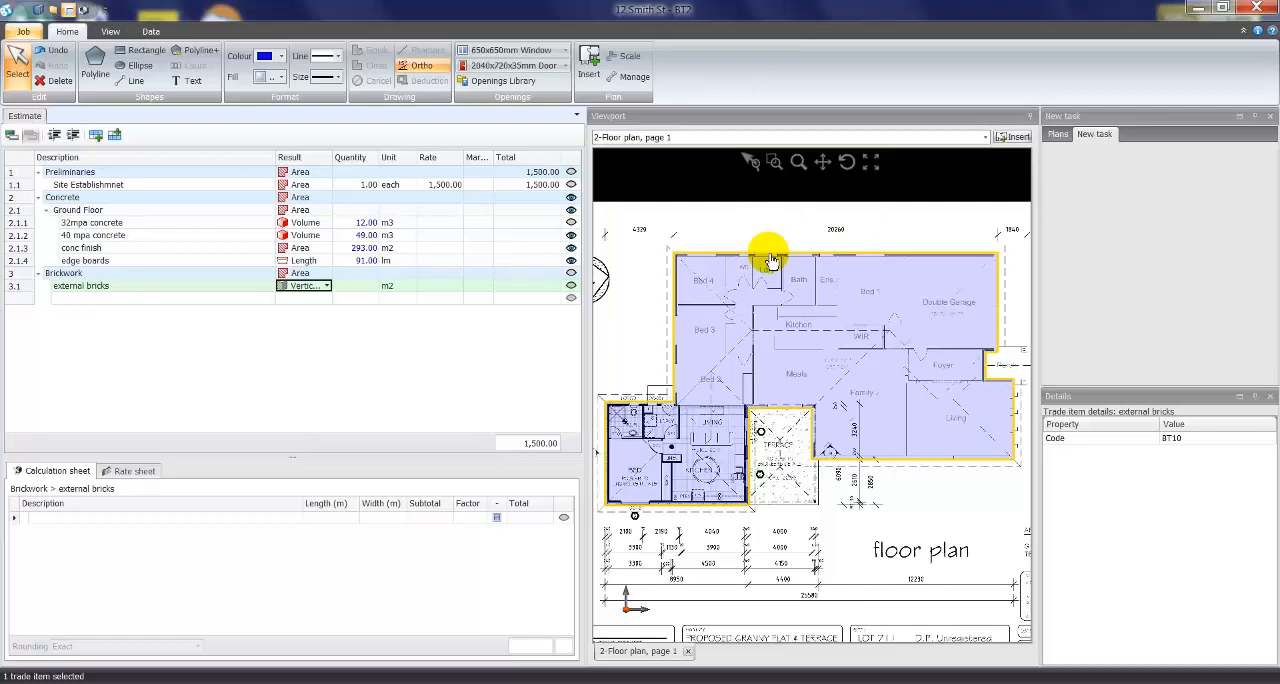
left_click_drag(768, 258, 360, 292)
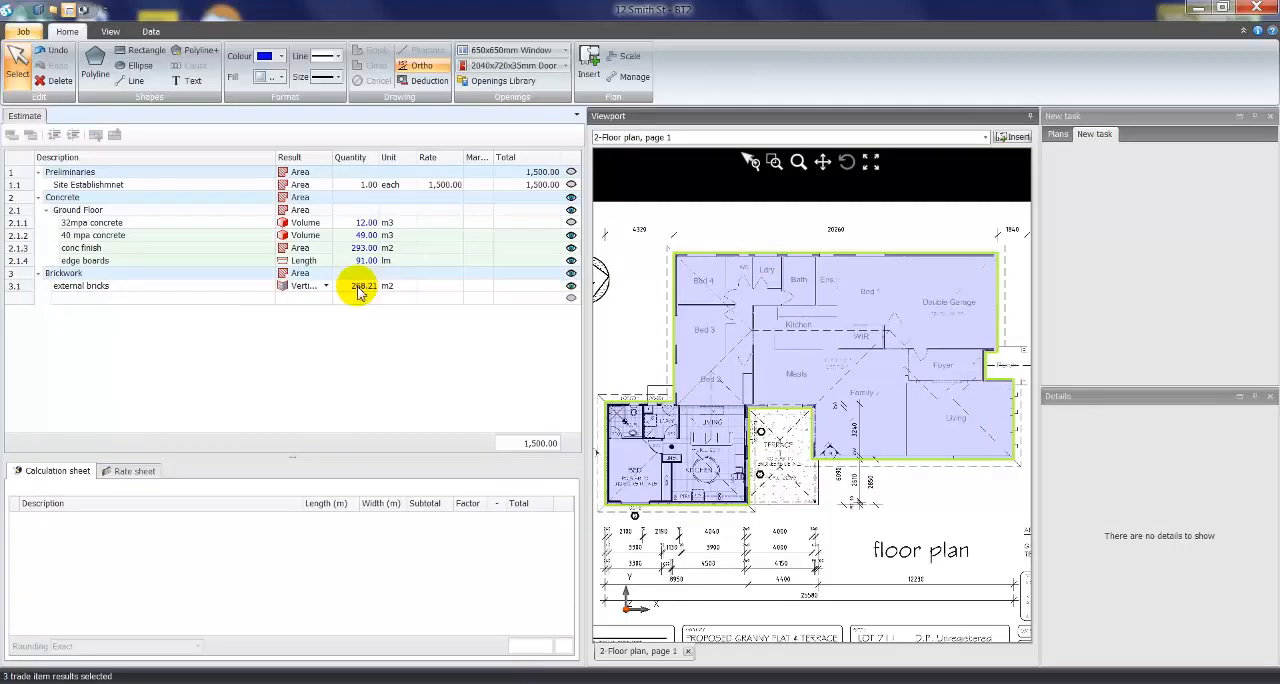
left_click(360, 290)
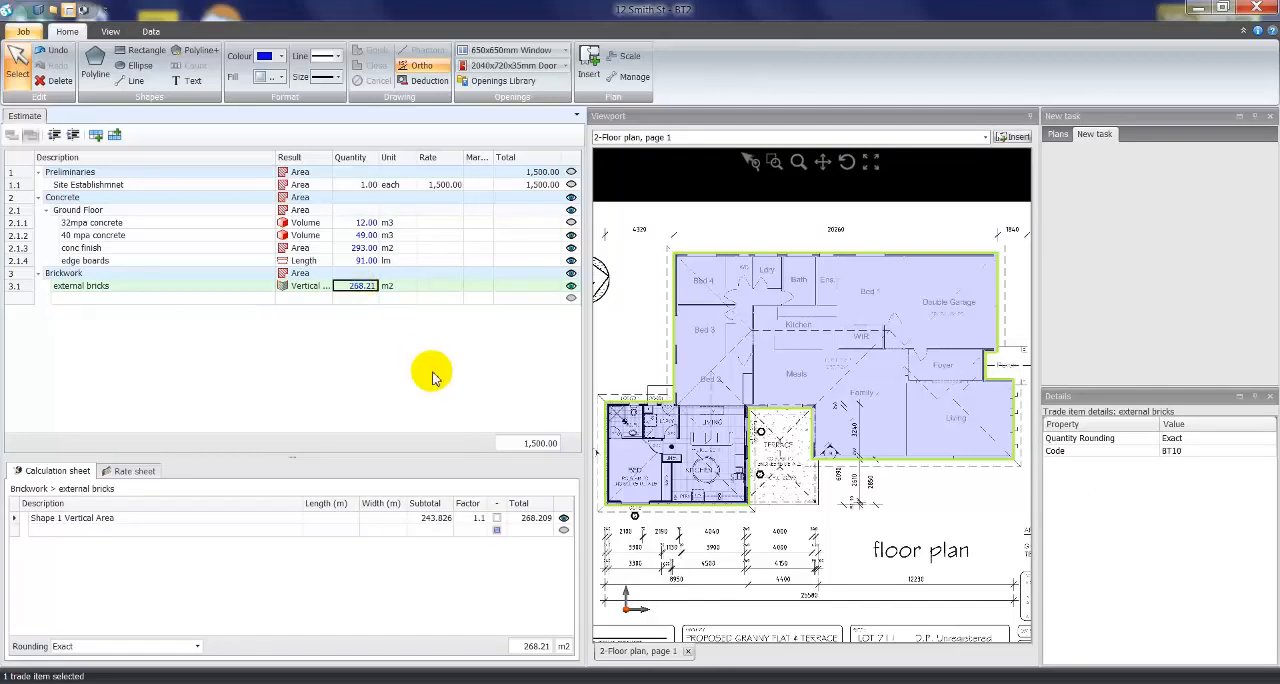
- Set the factor of the Shape 1 Vertical Area row for external bricks to 1
left_click(436, 520)
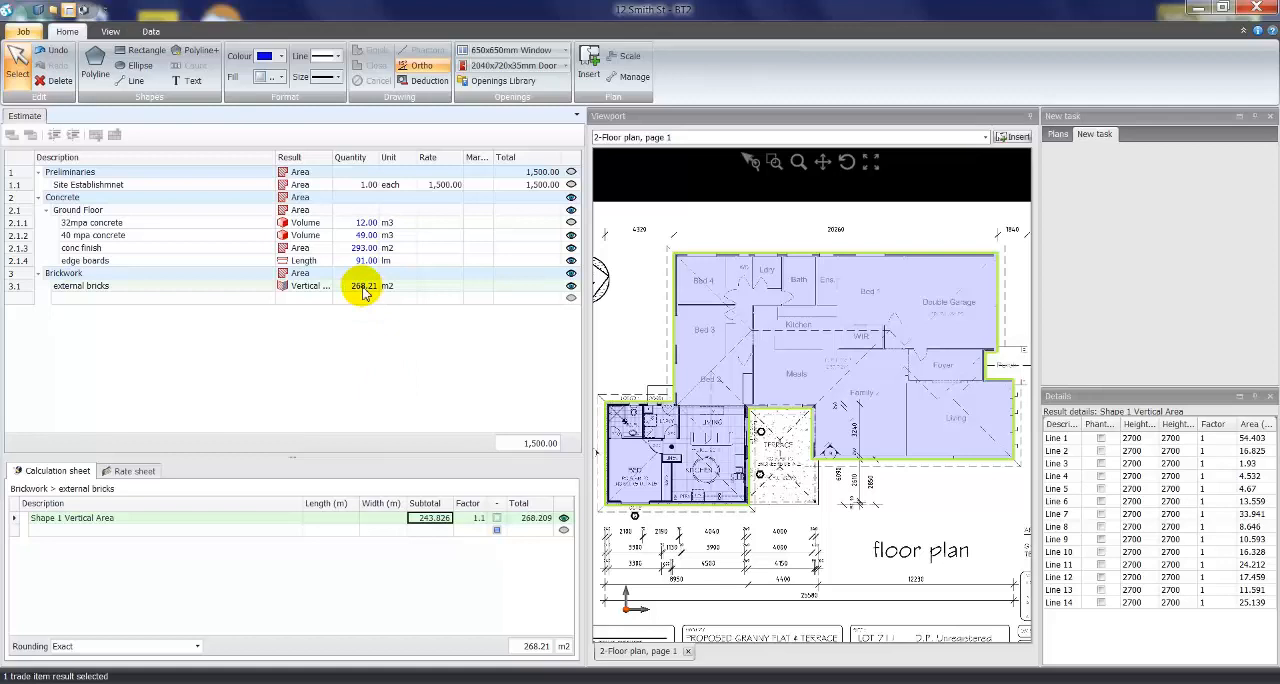
left_click(476, 518)
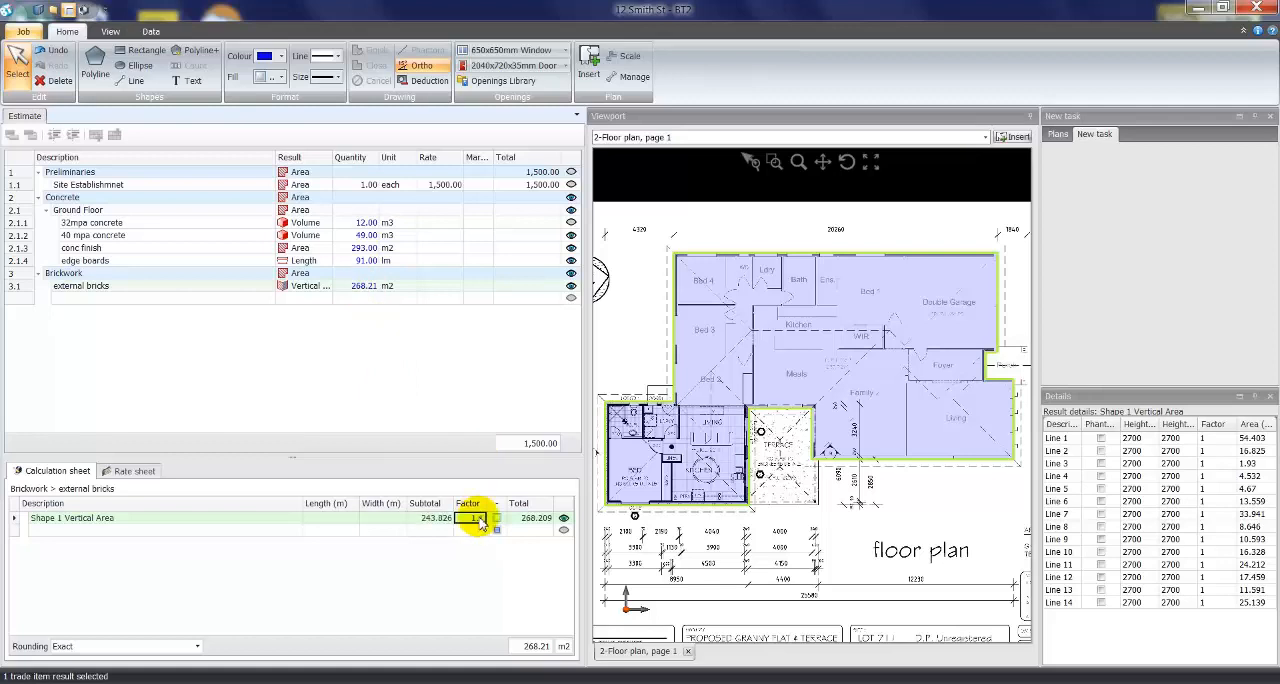
key("Return")
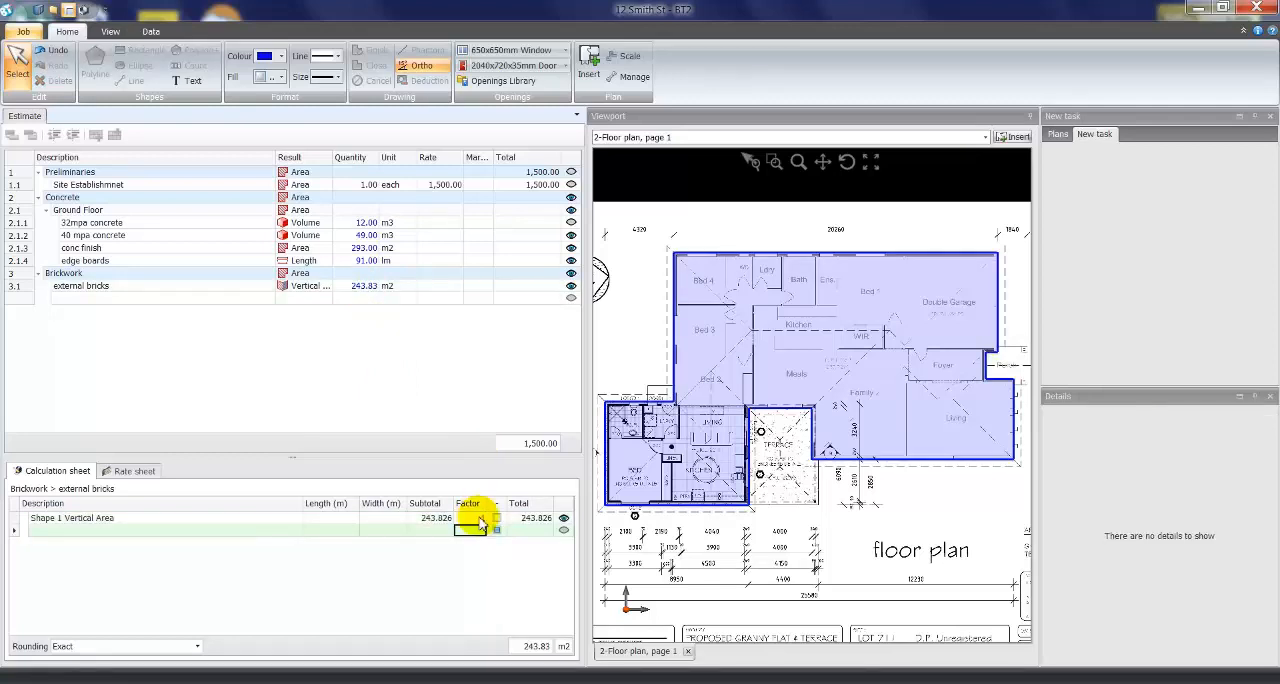
- Examine the line-by-line wall details of the external bricks vertical area and locate Lines 1 and 5 on the plan
left_click(352, 286)
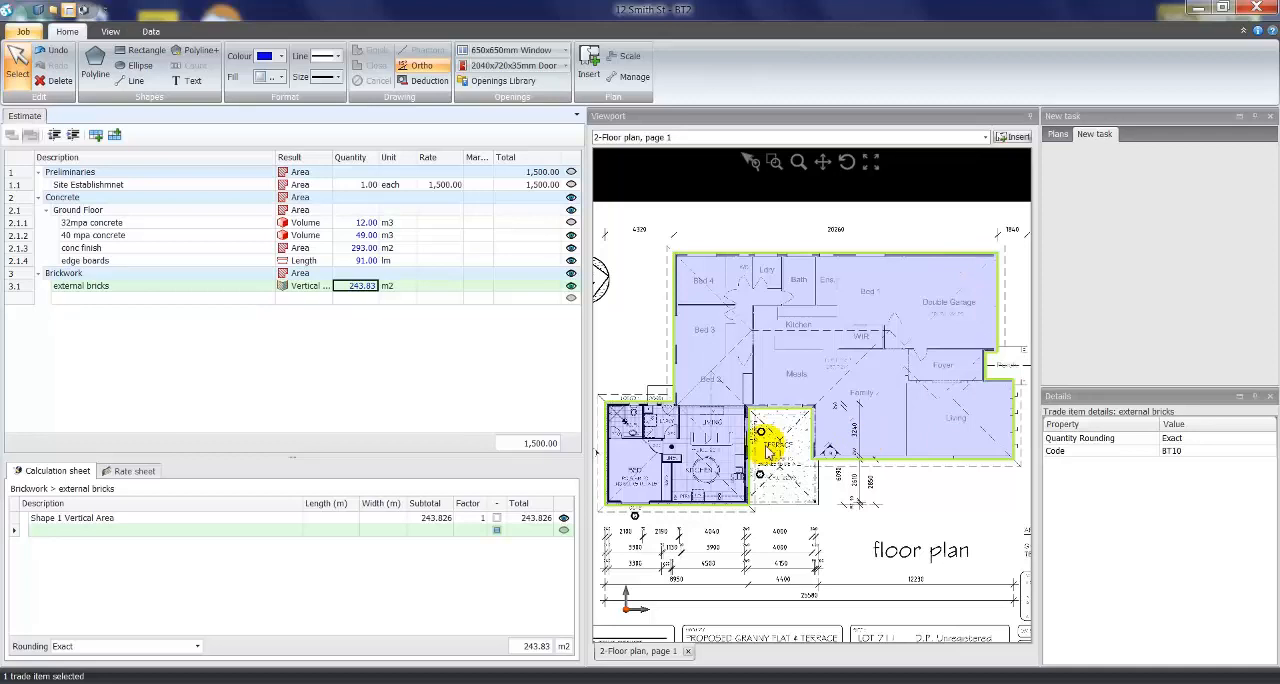
left_click(435, 519)
left_click(443, 518)
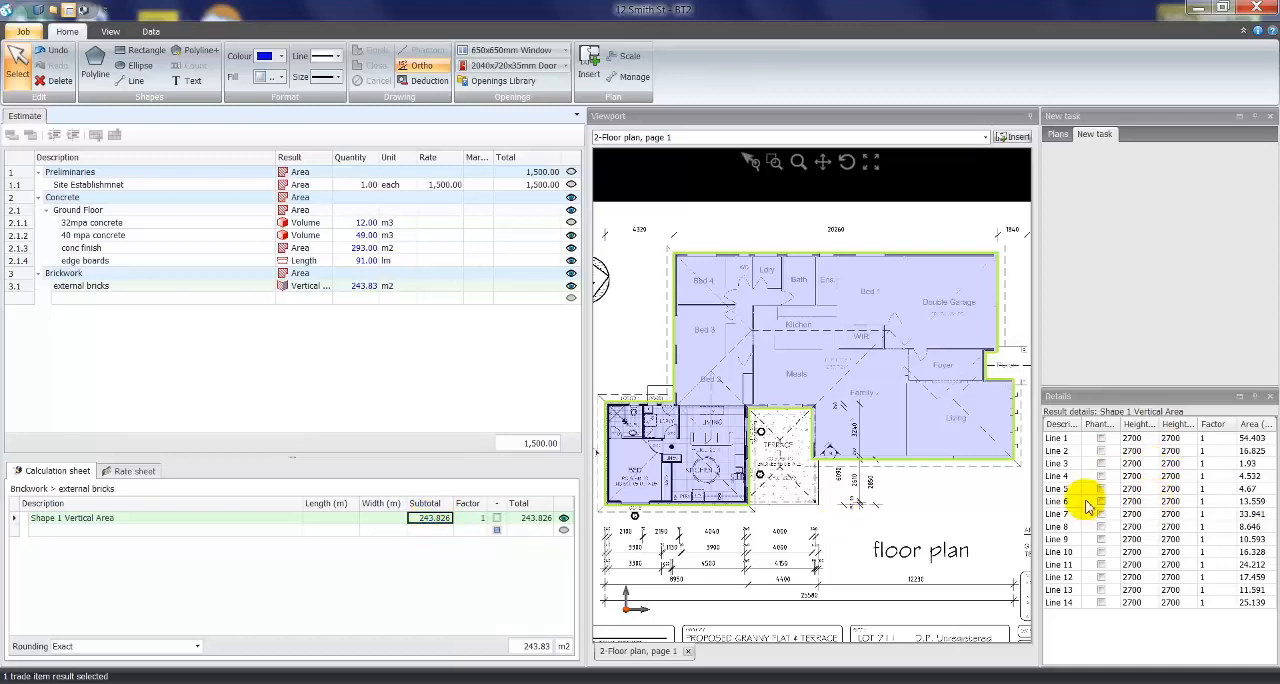
left_click(1057, 439)
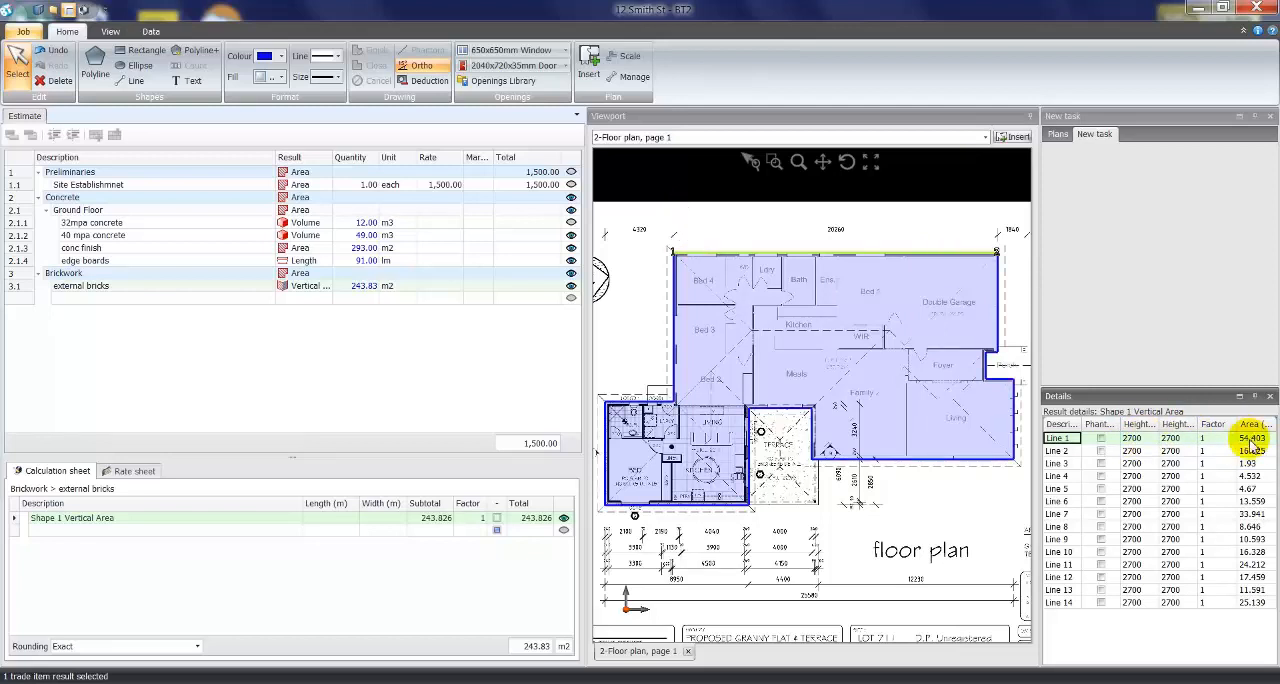
left_click(1060, 488)
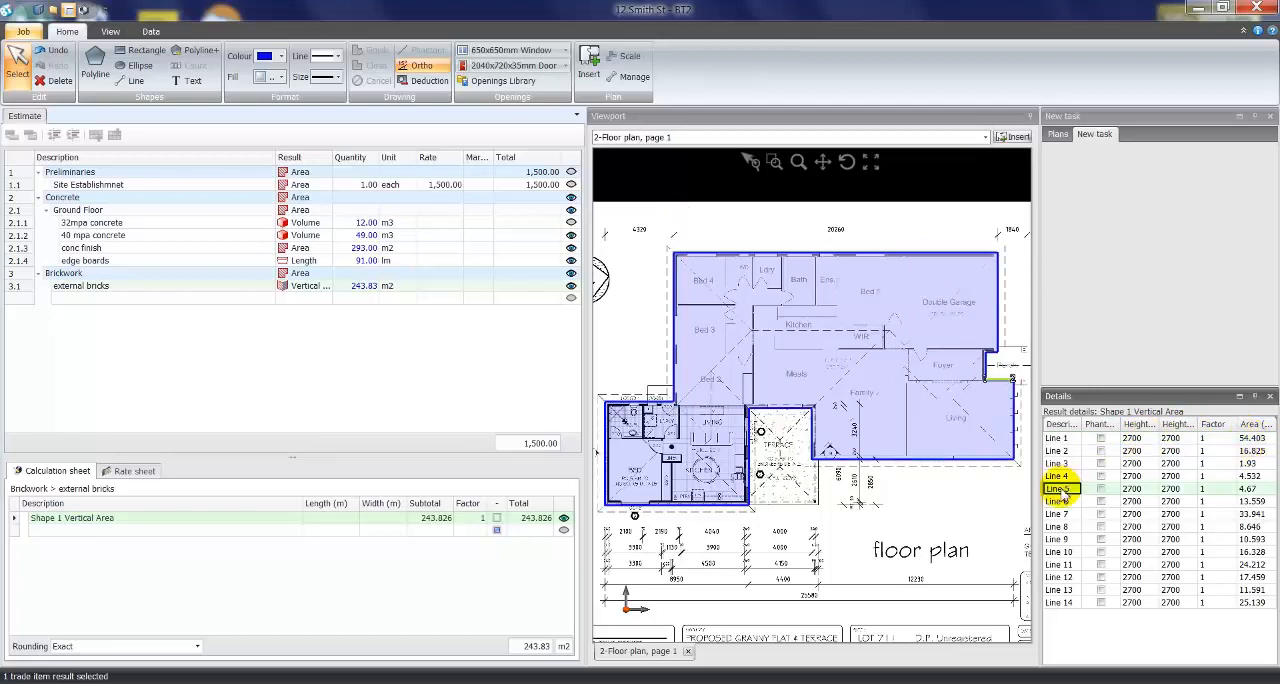
- Set both the start and end heights of wall Line 6 to 3000
left_click(1064, 503)
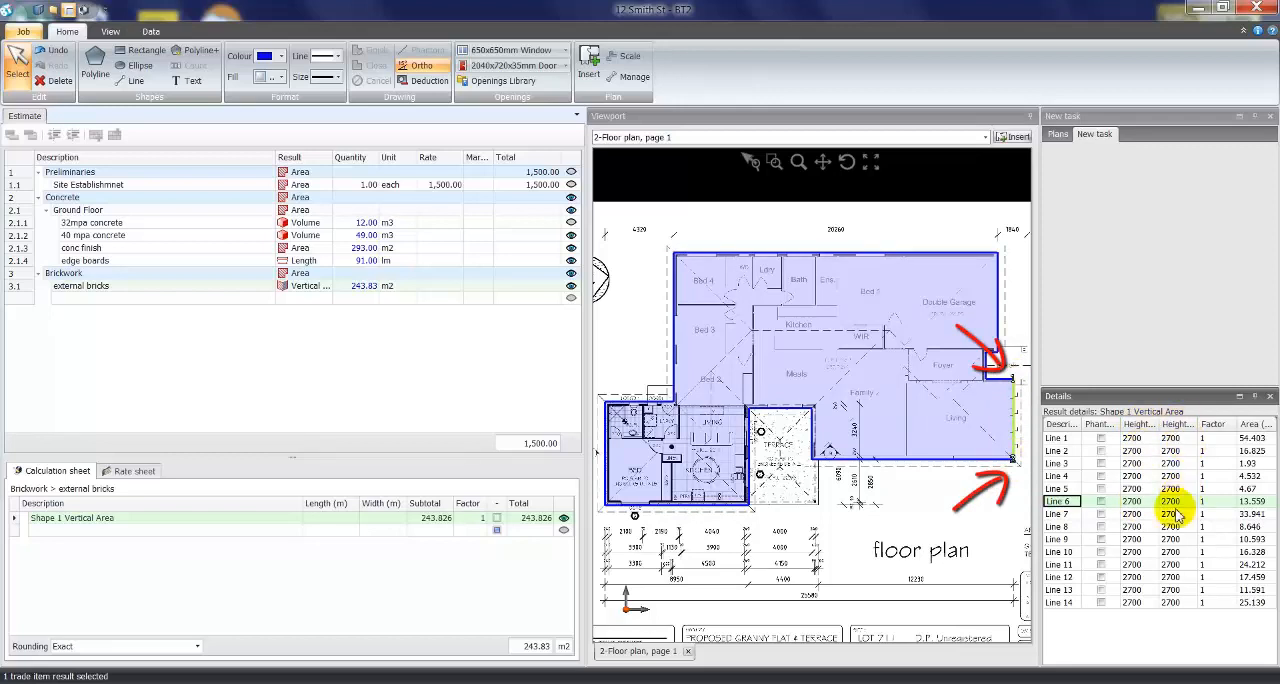
left_click(1140, 502)
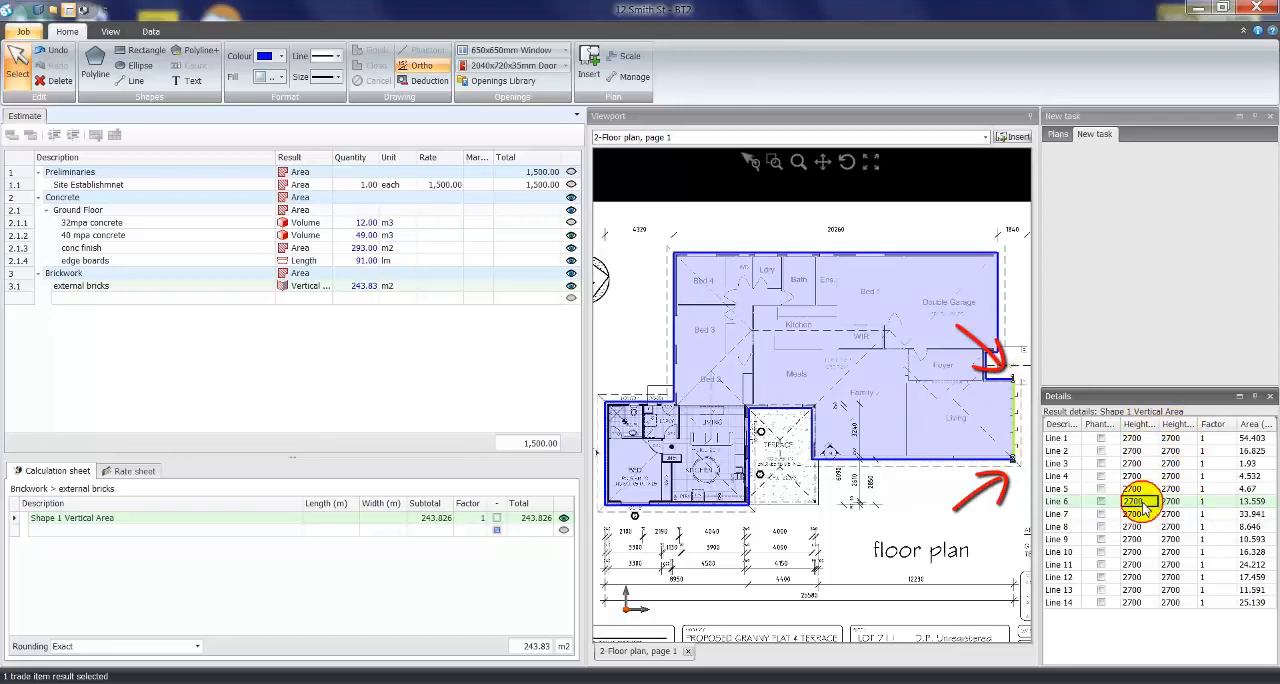
type("3000")
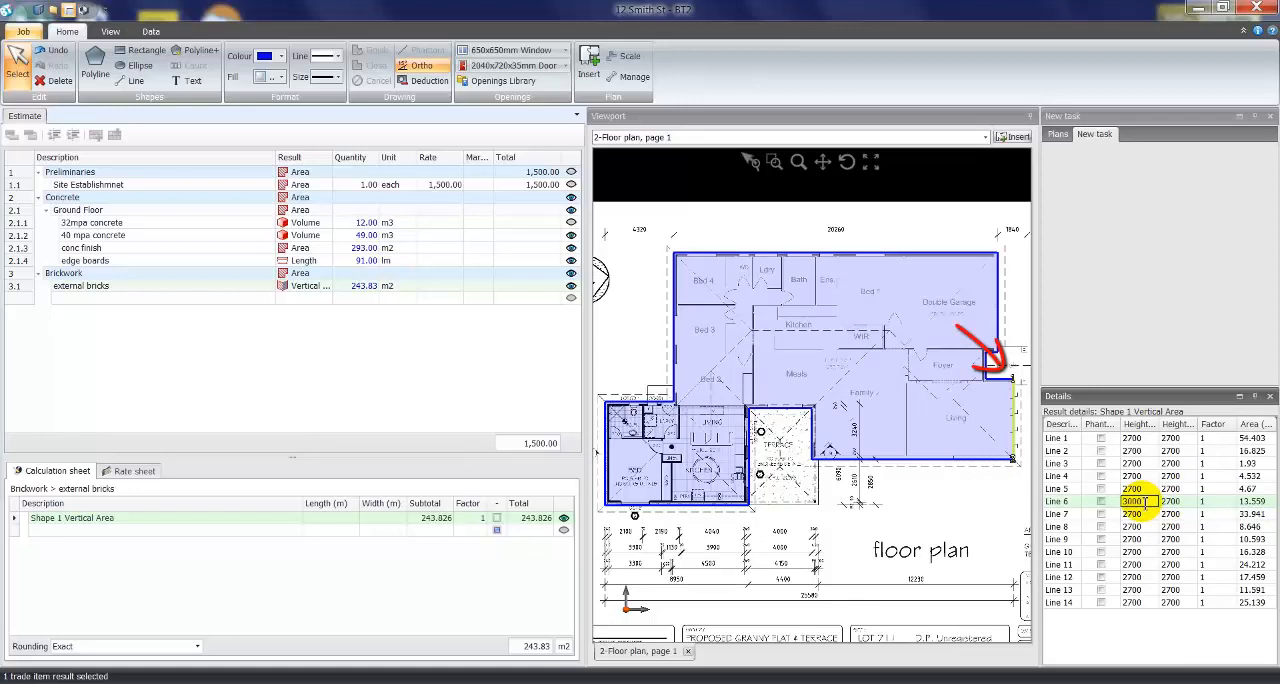
left_click(1147, 510)
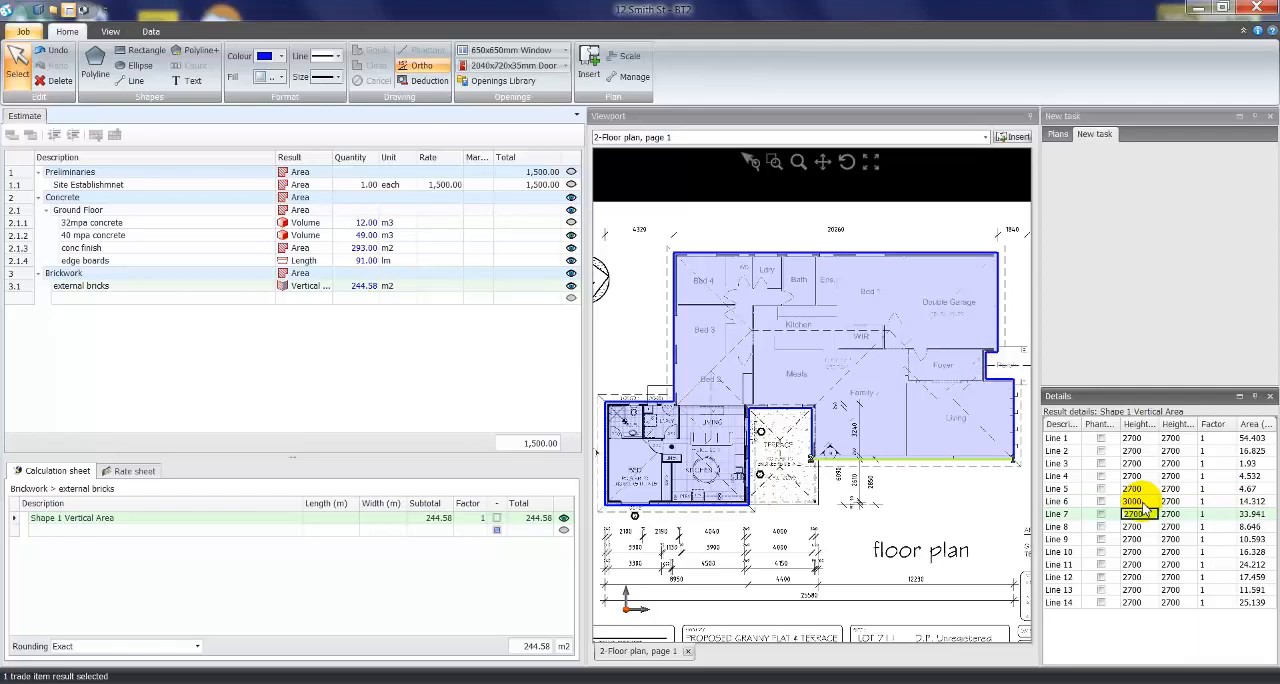
left_click(1175, 502)
type("3000")
key("Return")
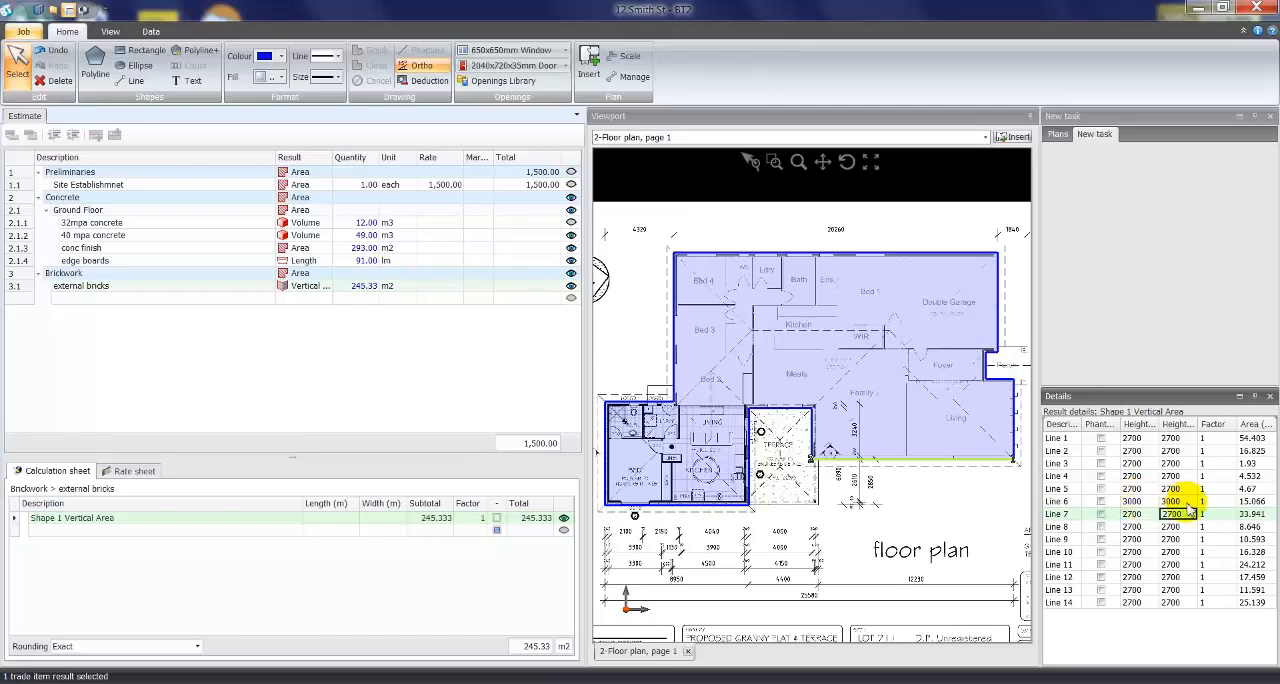
left_click(1252, 503)
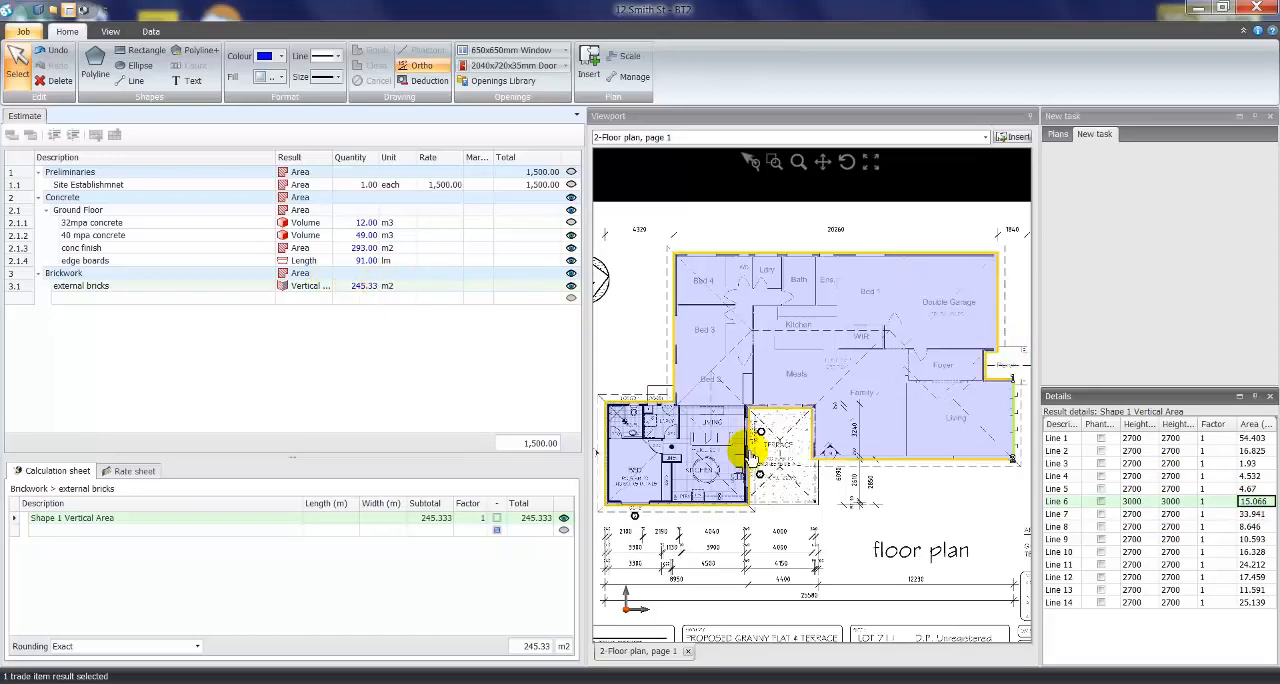
- Switch the floor plan to 3D and orbit it to view the brick walls from the side
left_click(111, 32)
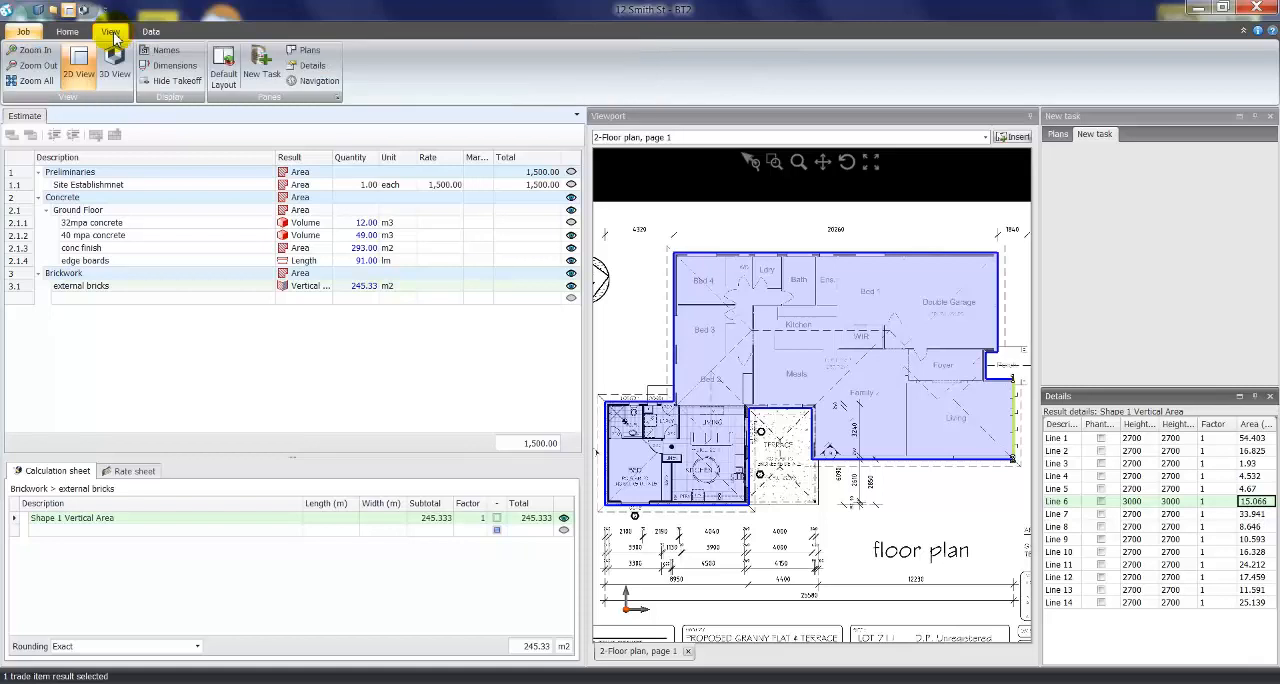
left_click(116, 72)
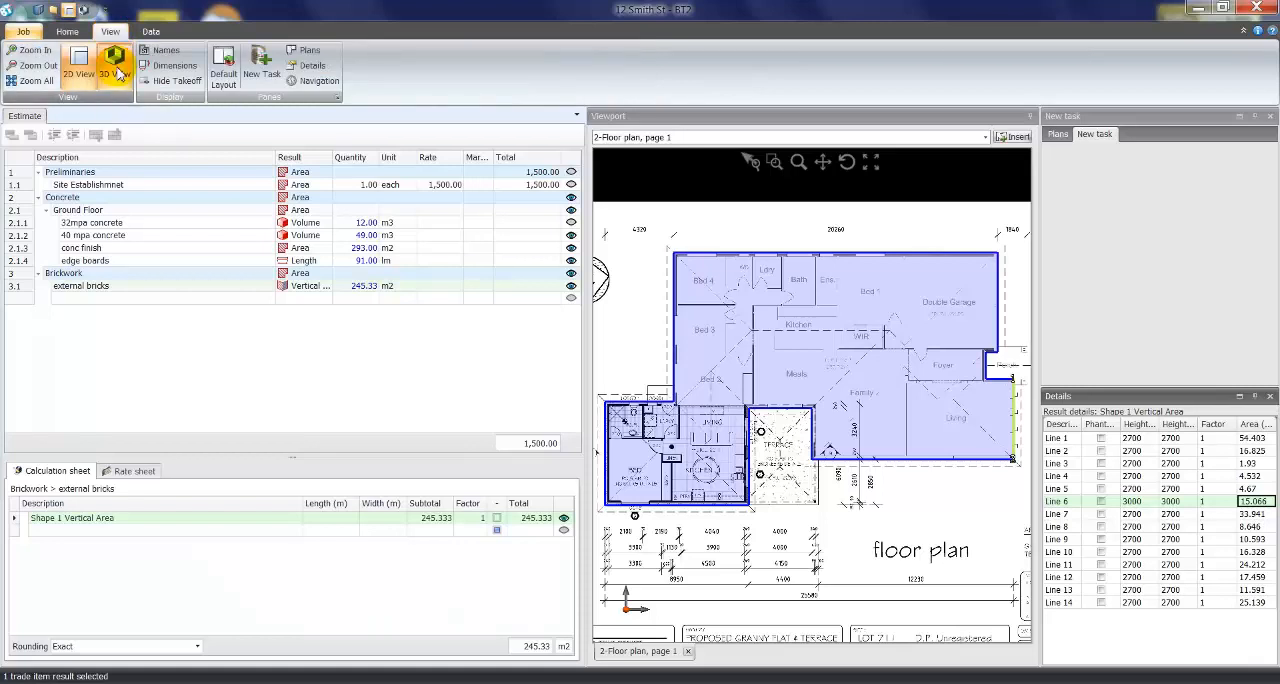
left_click(847, 162)
left_click_drag(857, 394, 926, 371)
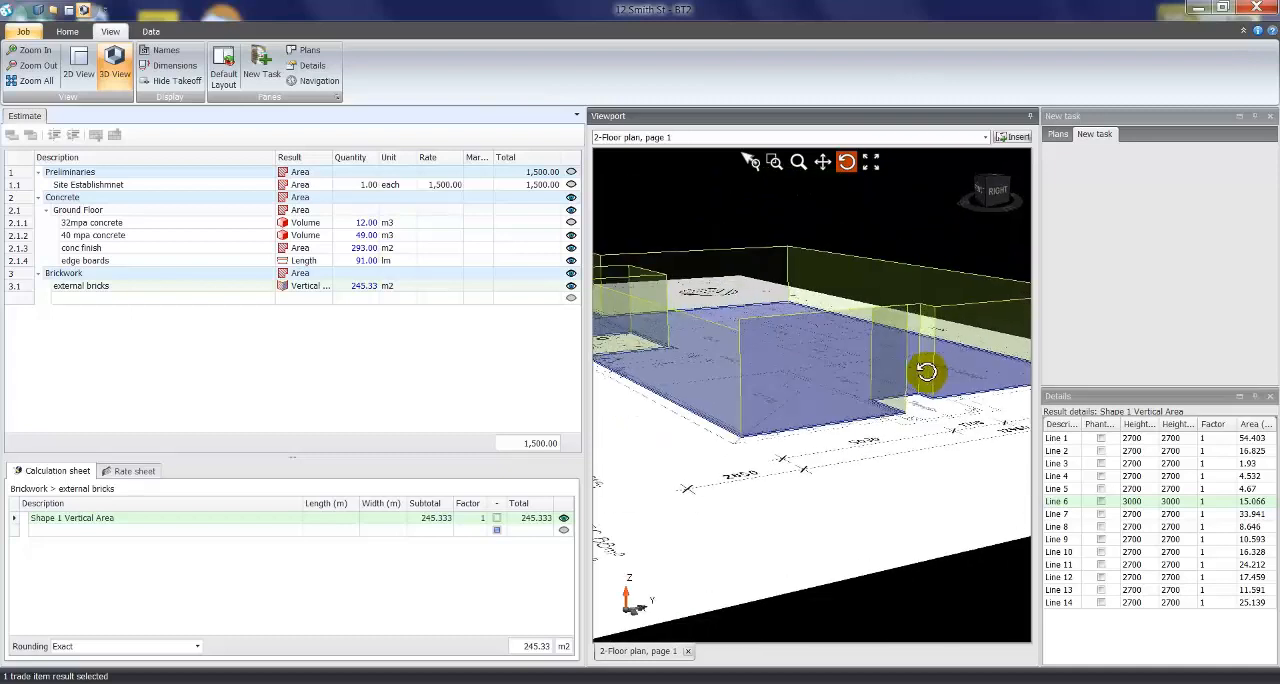
- Raise the first height of wall Line 6 to 3500
left_click(1139, 502)
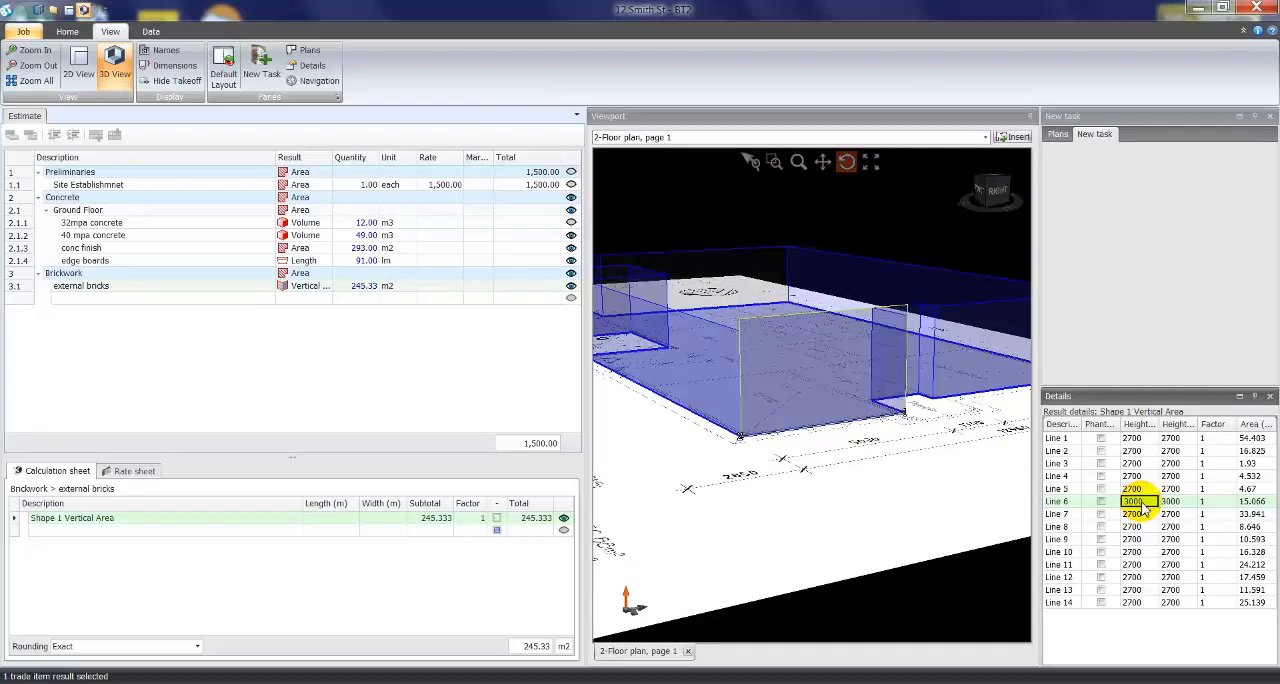
type("3500")
key("Return")
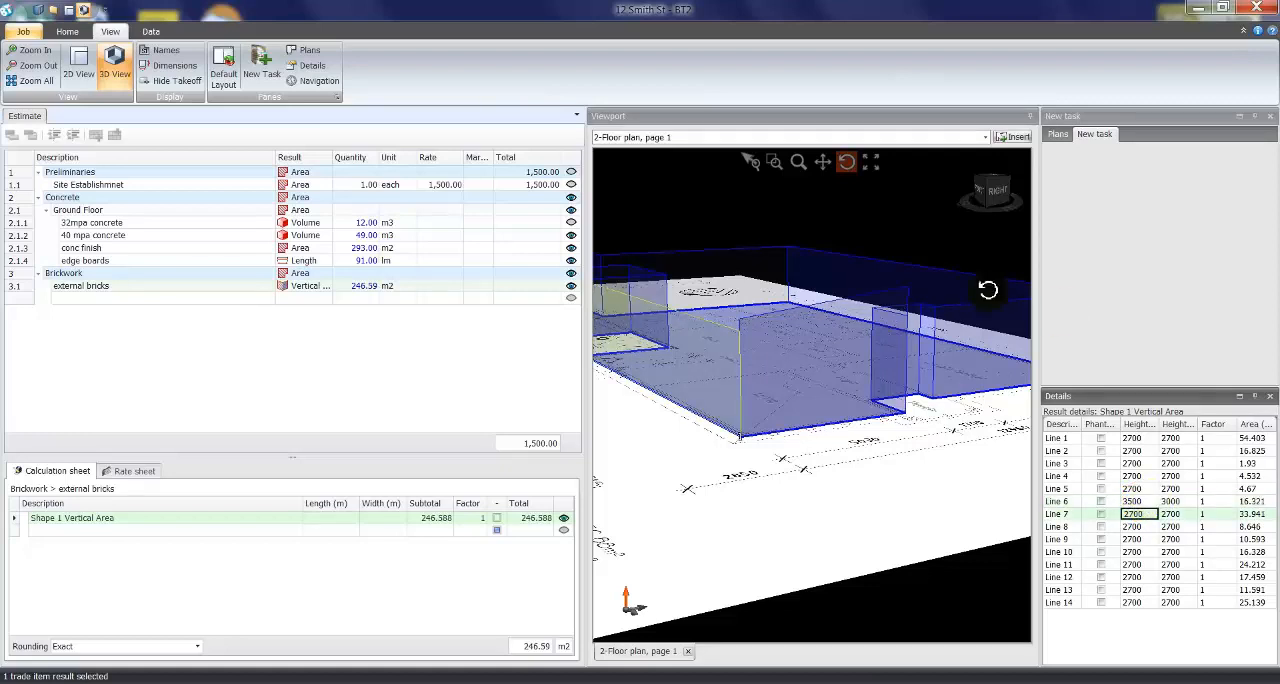
- Set the second height of wall Line 5, the short wall beside the porch, to 3500
left_click_drag(894, 314, 647, 329)
scroll(709, 349, "up", 4)
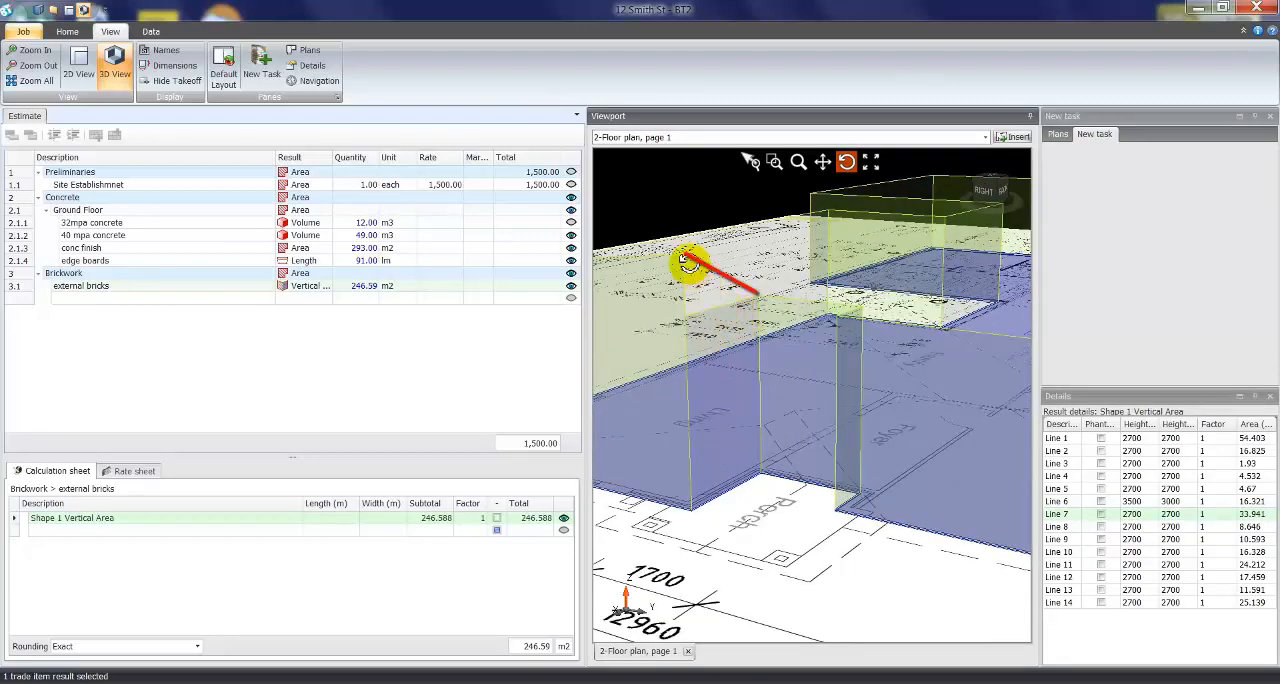
left_click(1062, 501)
left_click(1066, 489)
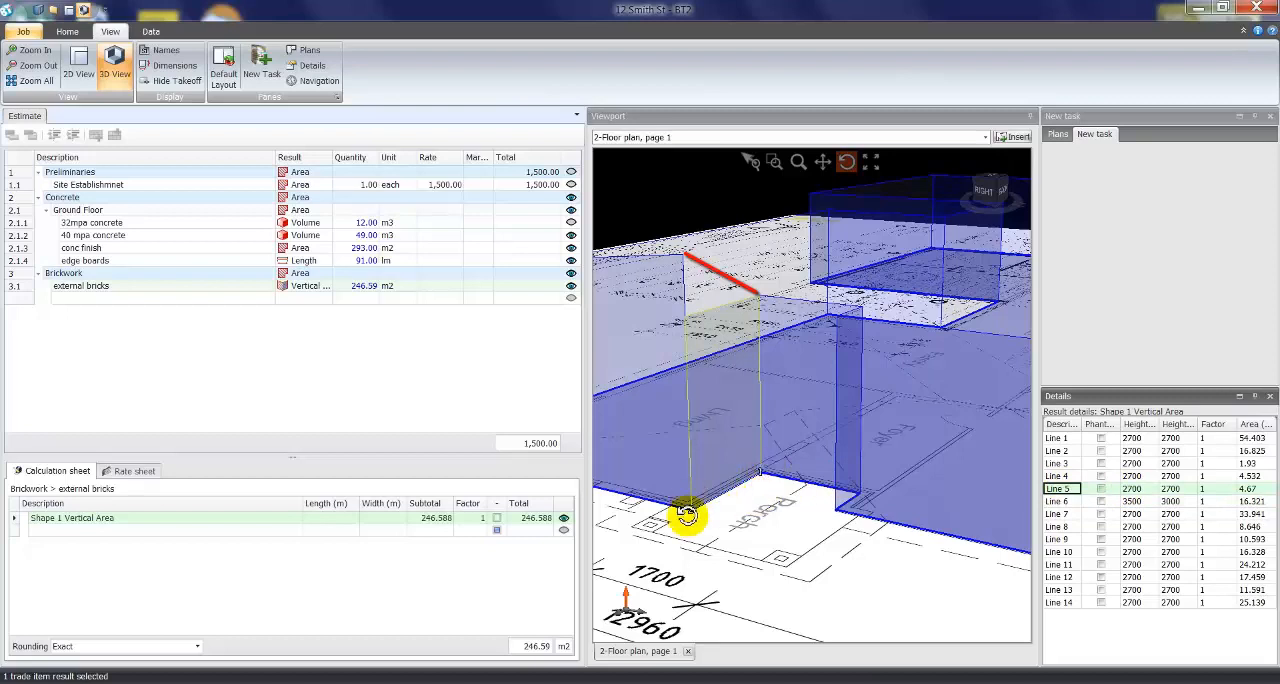
left_click(1180, 489)
type("35")
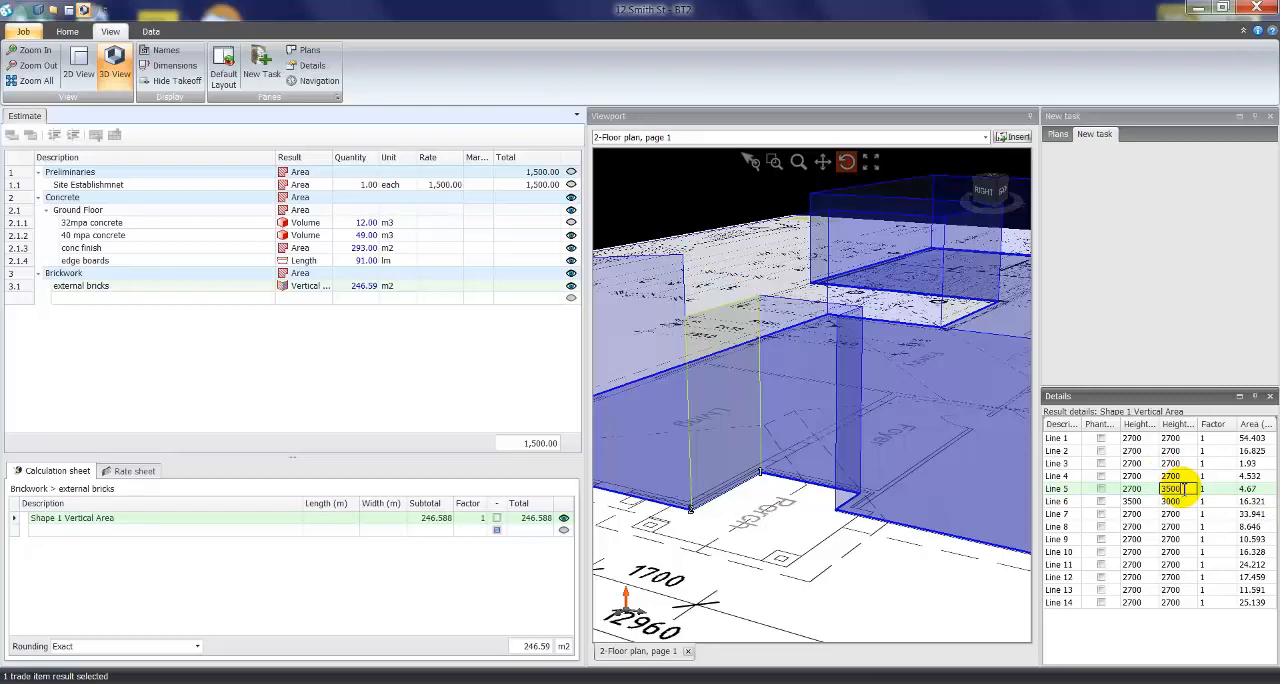
type("00")
key("Return")
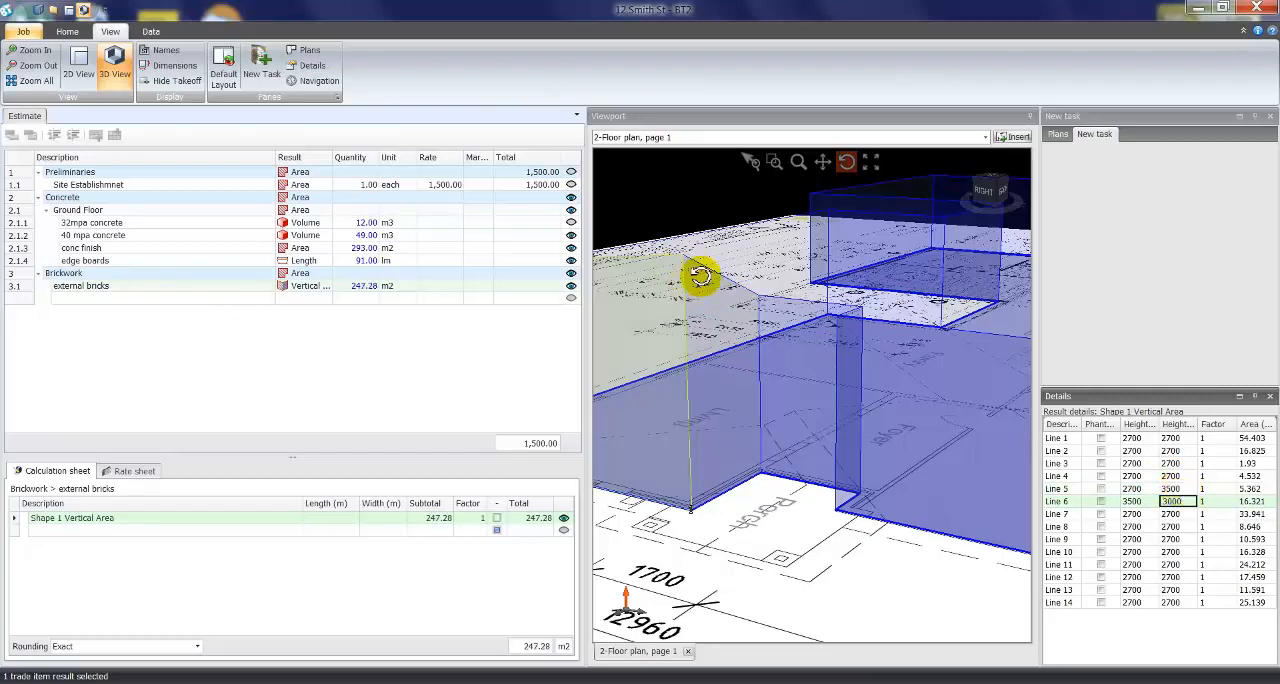
- Add a "ddt for windows" row to the external bricks calculation, 1.8 by 1.2 m with factor 6, and mark it as a deduction
left_click(365, 288)
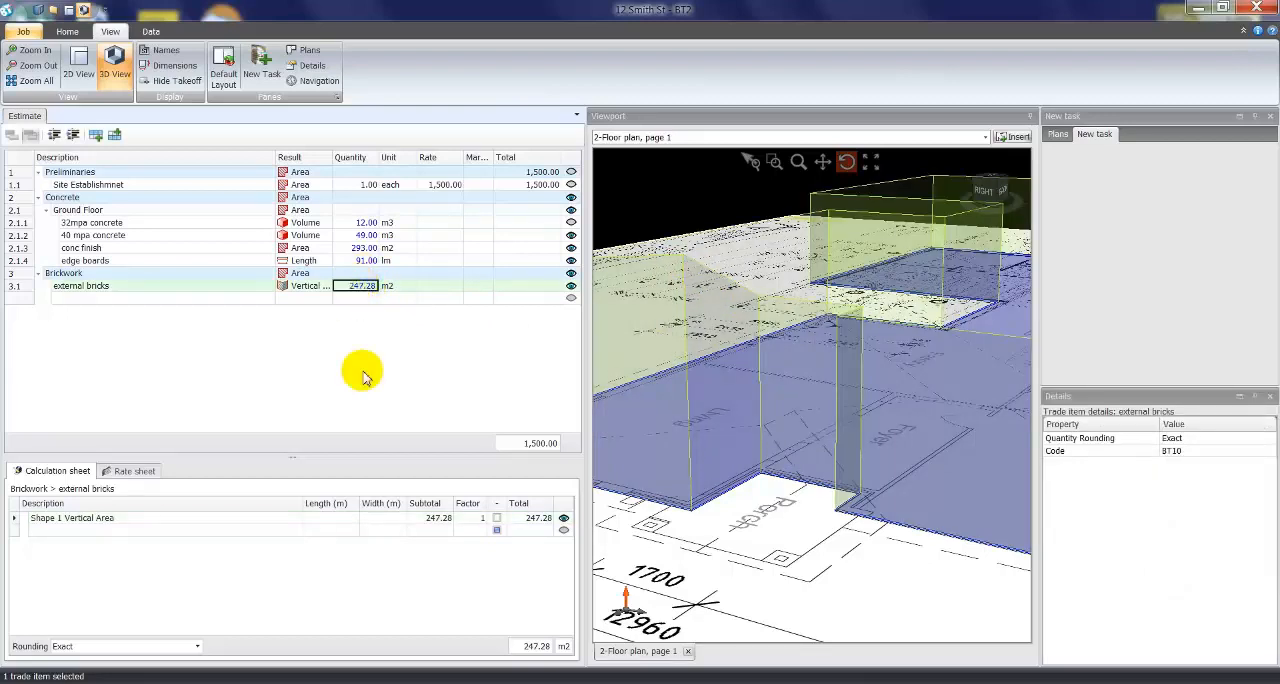
left_click(136, 531)
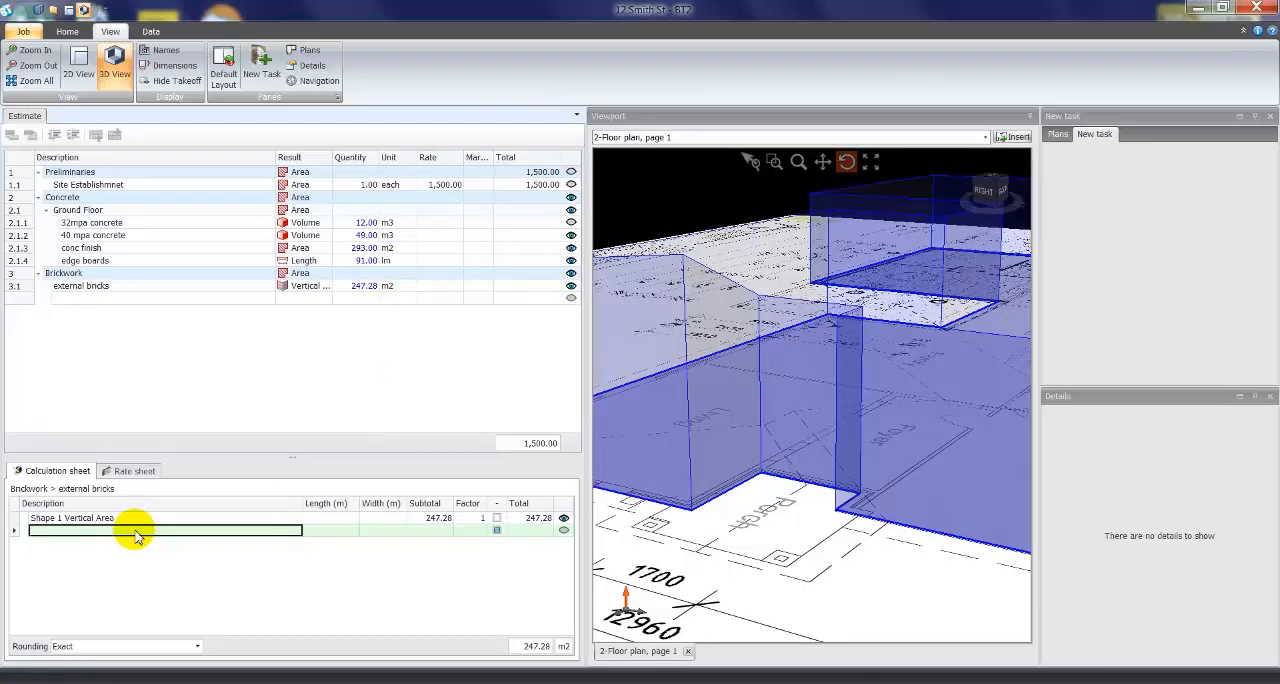
type("ddt for windows")
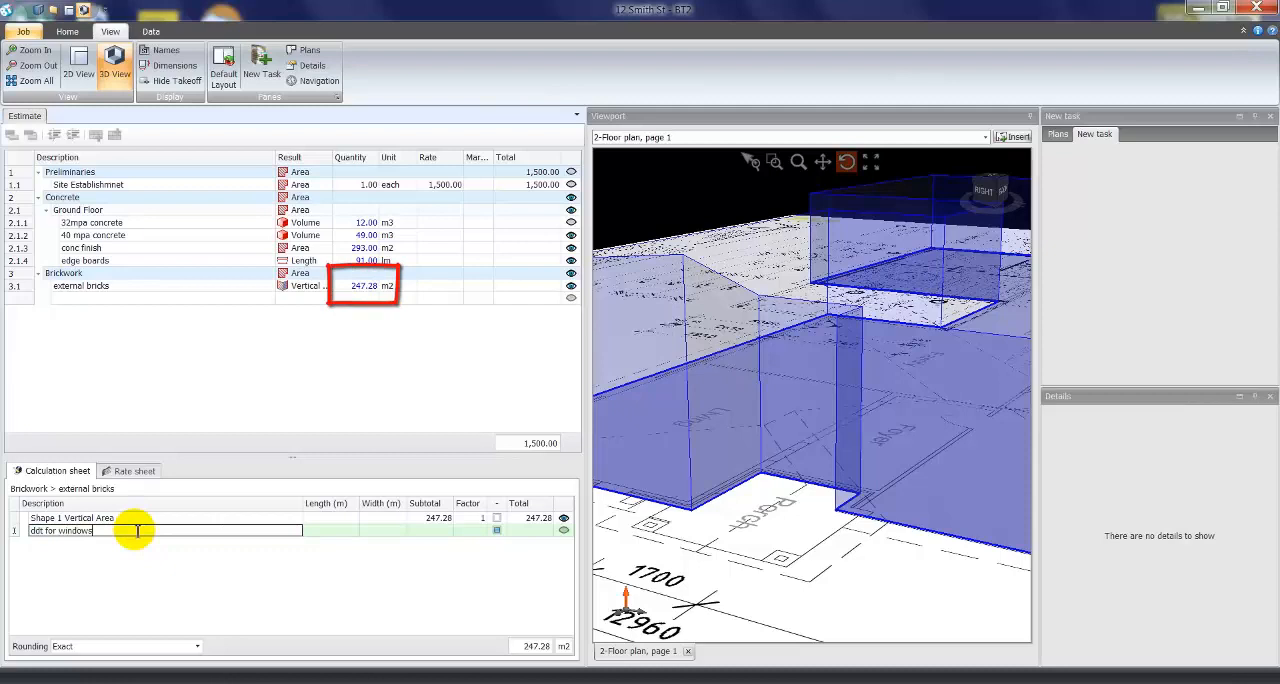
key("Tab")
type("1")
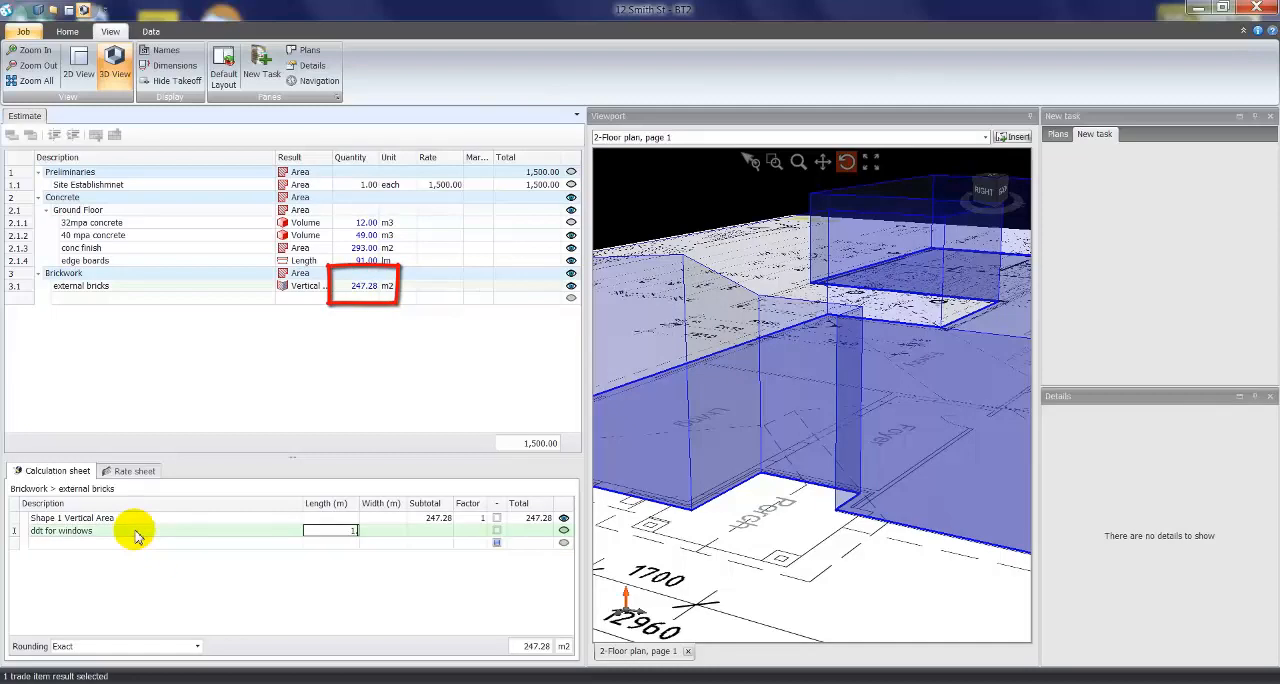
key("Tab")
type("1.2")
key("Tab")
key("Tab")
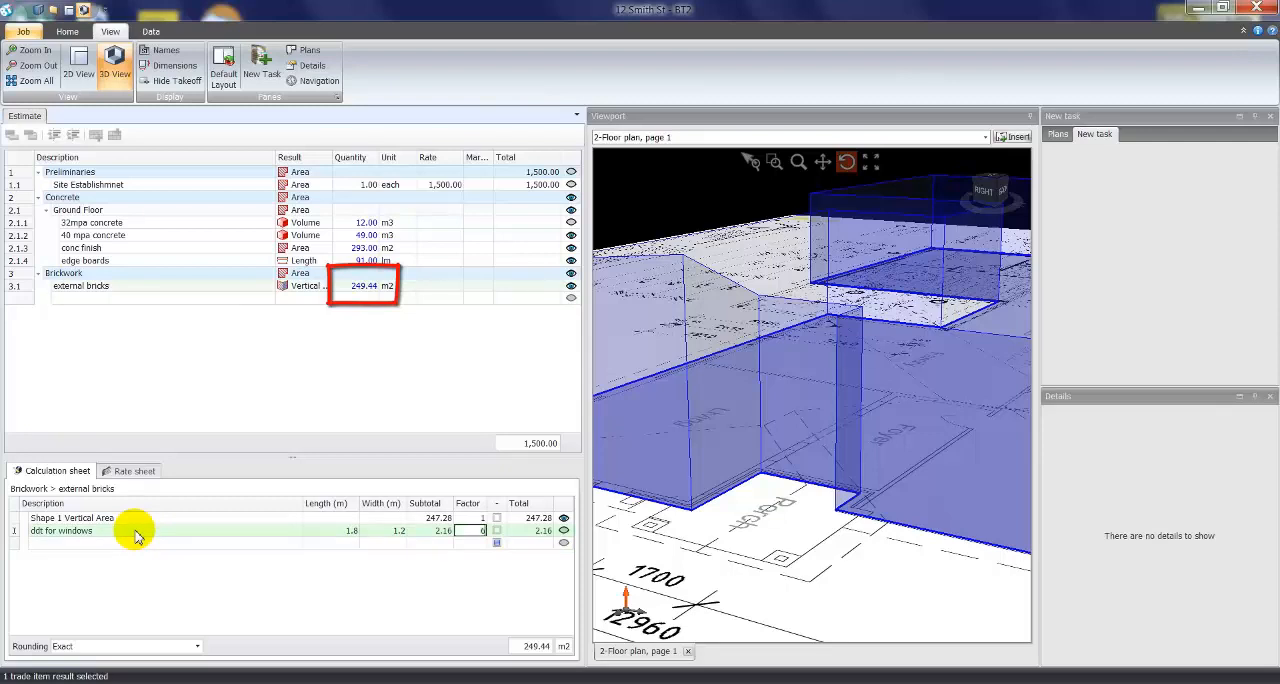
key("Return")
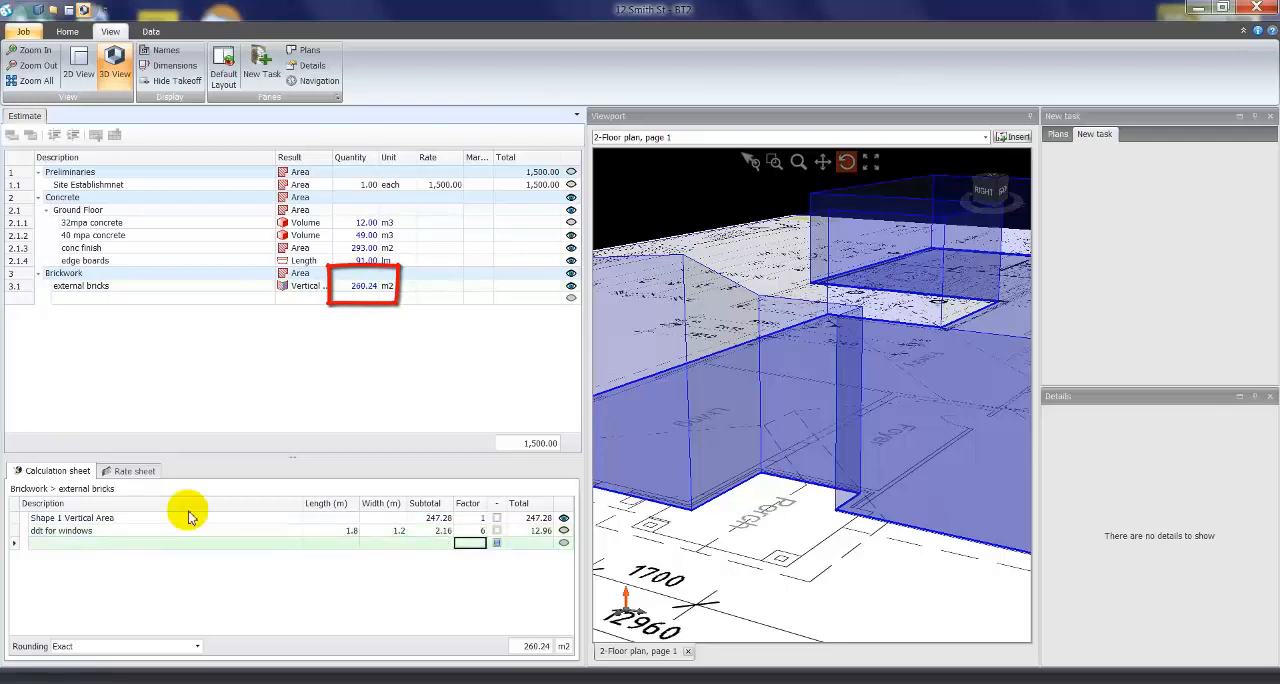
left_click(497, 530)
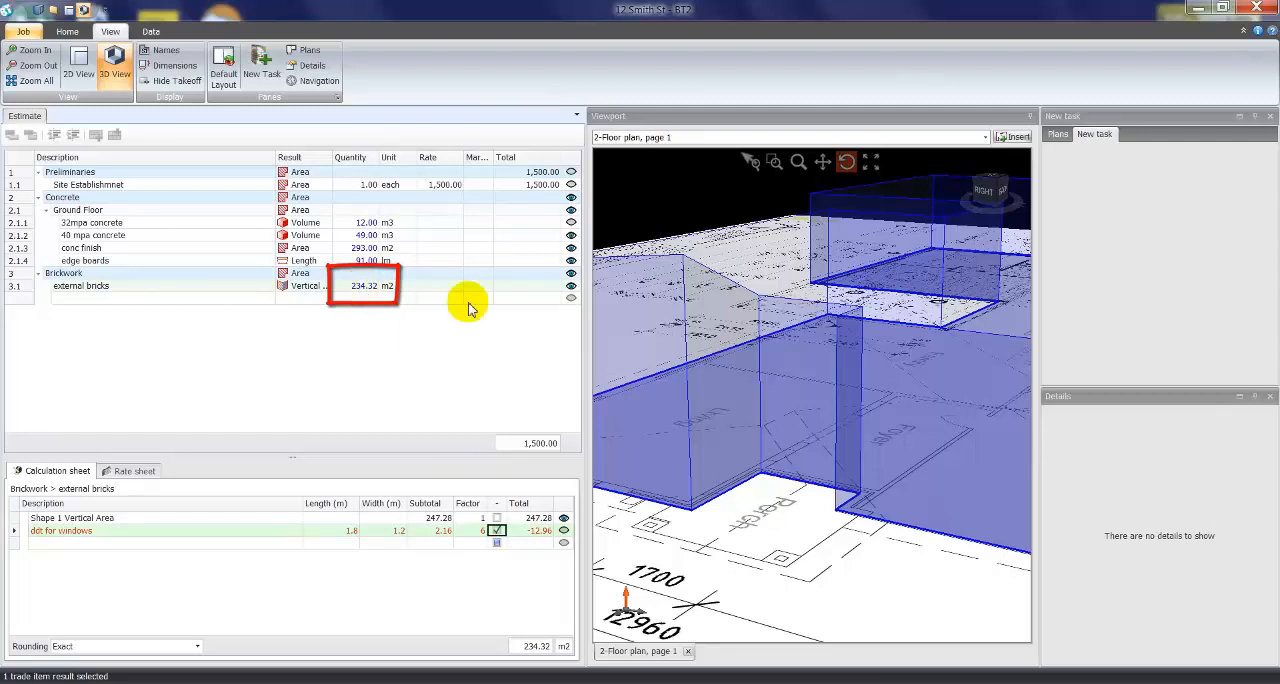
- Return the plan to the 2D view and set the rate of the 32mpa concrete item to 280
left_click(79, 63)
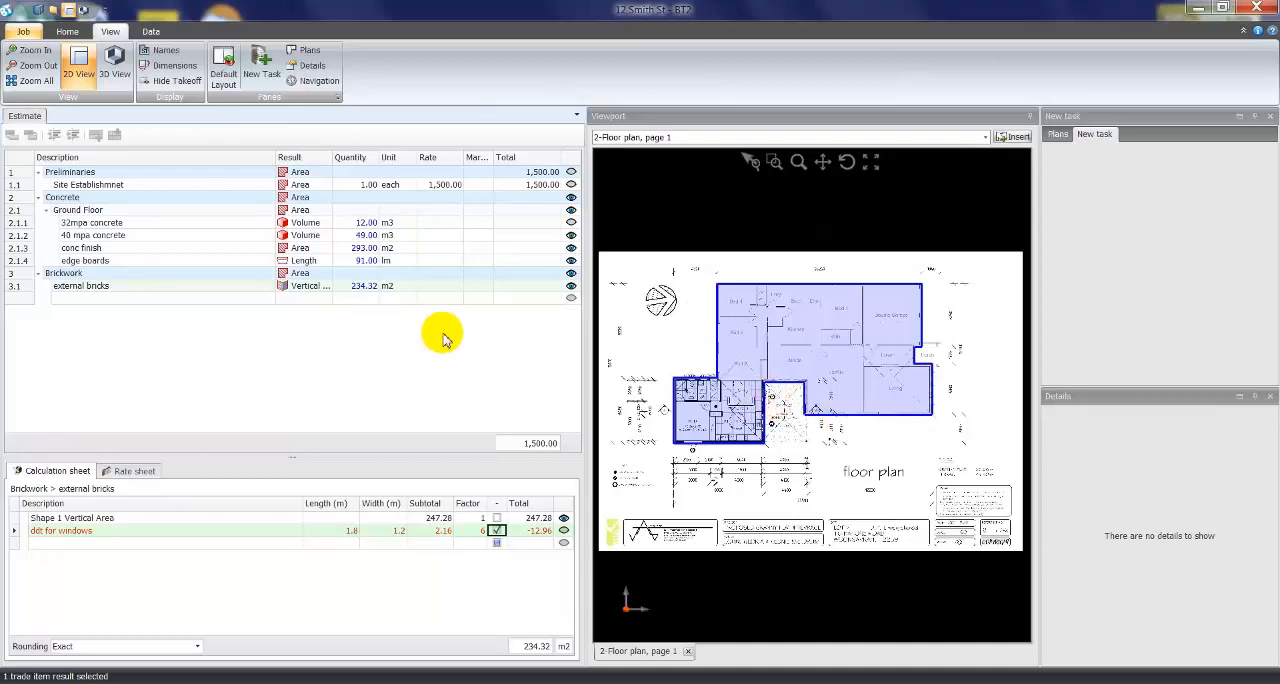
left_click(440, 222)
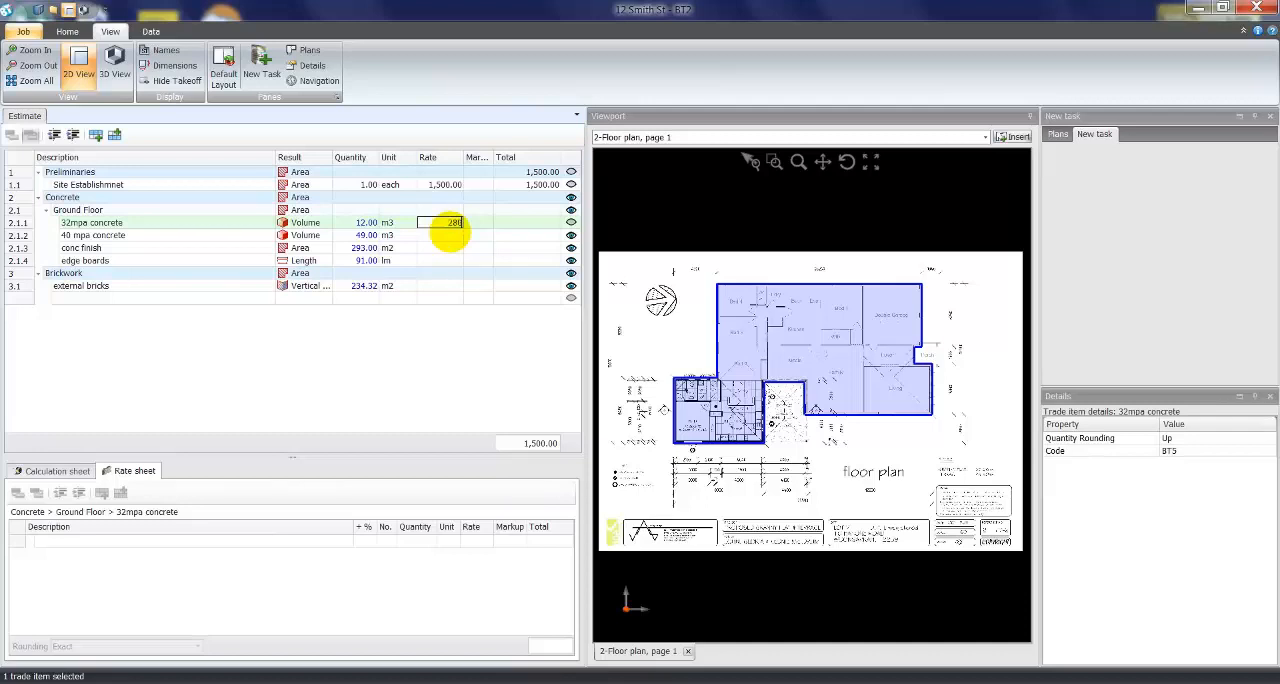
left_click(451, 234)
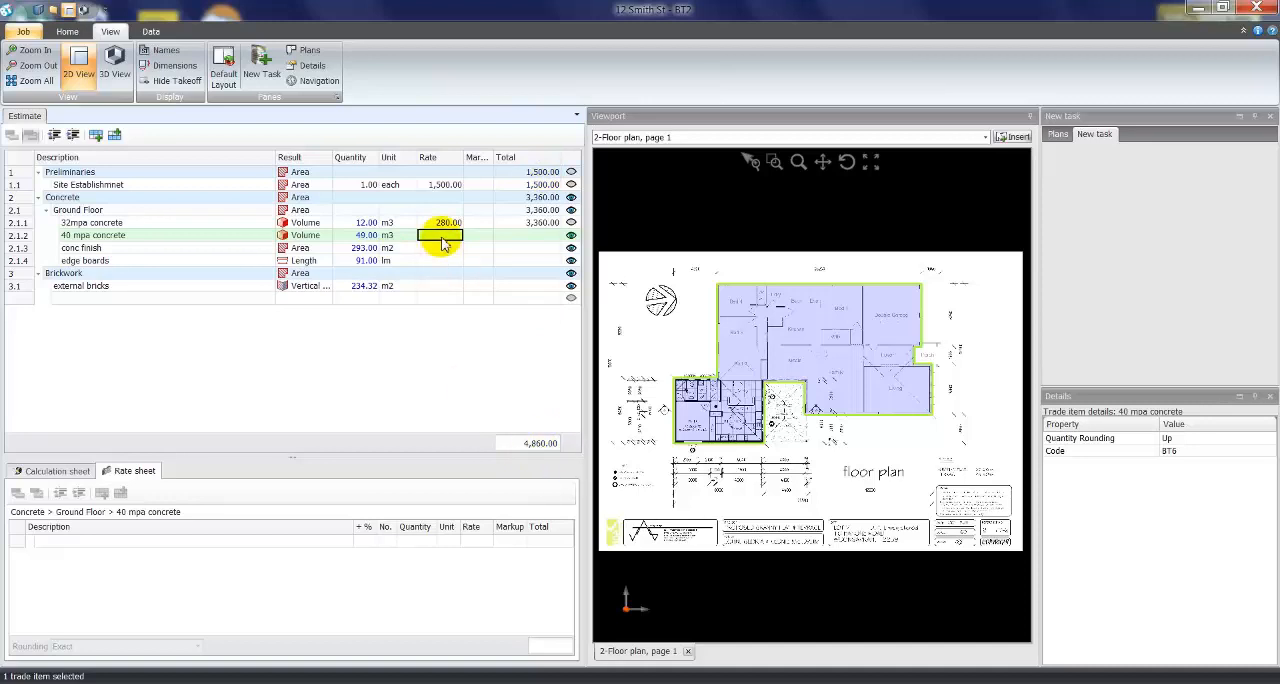
- Add a "Supply" line to the rate sheet of the 40 mpa concrete item, per m3 at a rate of 180
left_click(358, 222)
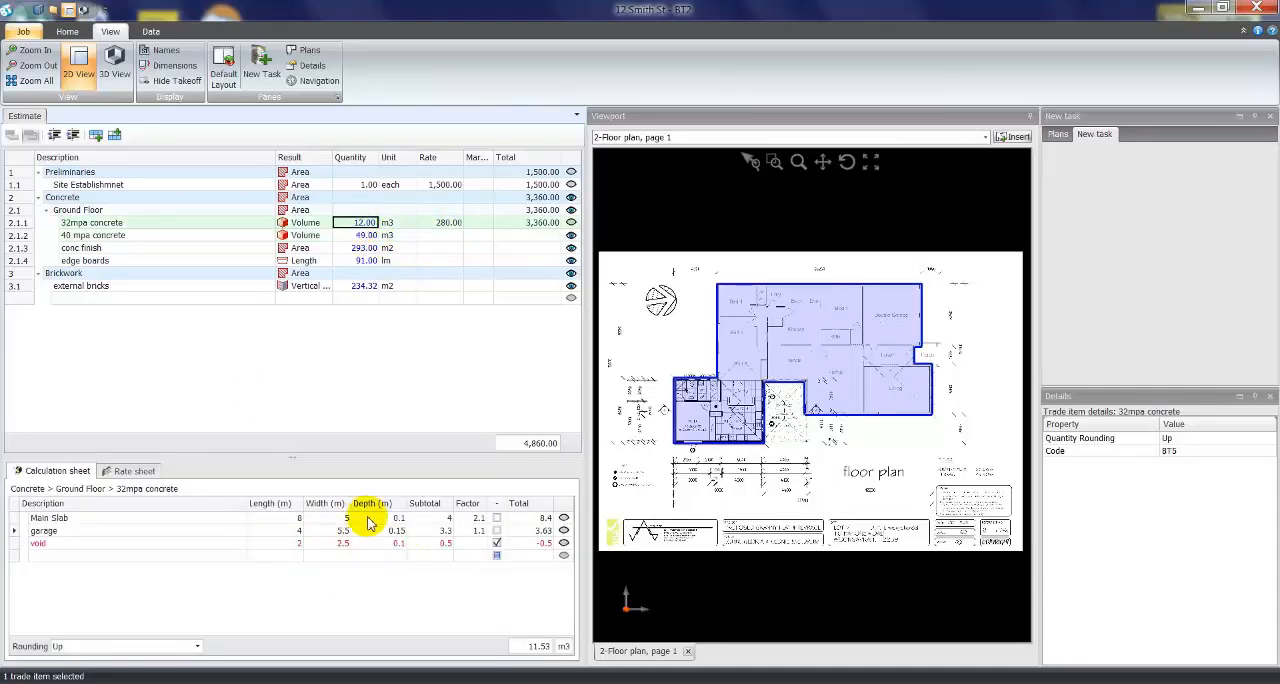
left_click(443, 238)
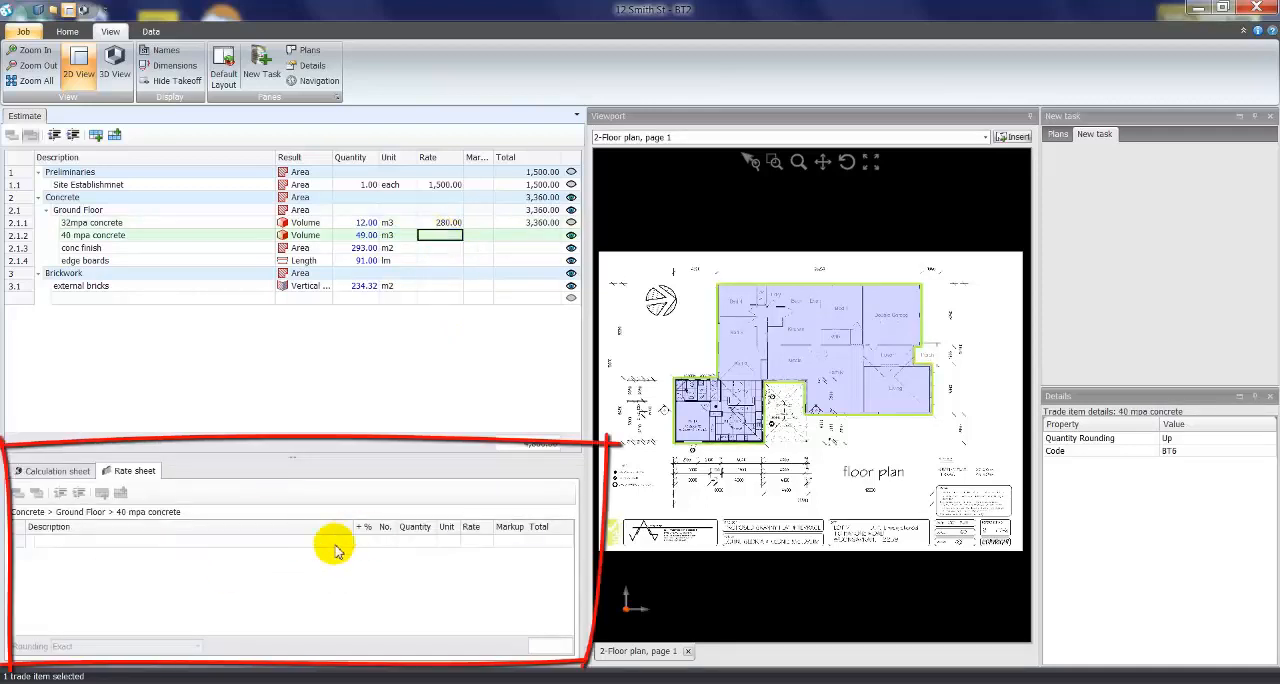
left_click(220, 541)
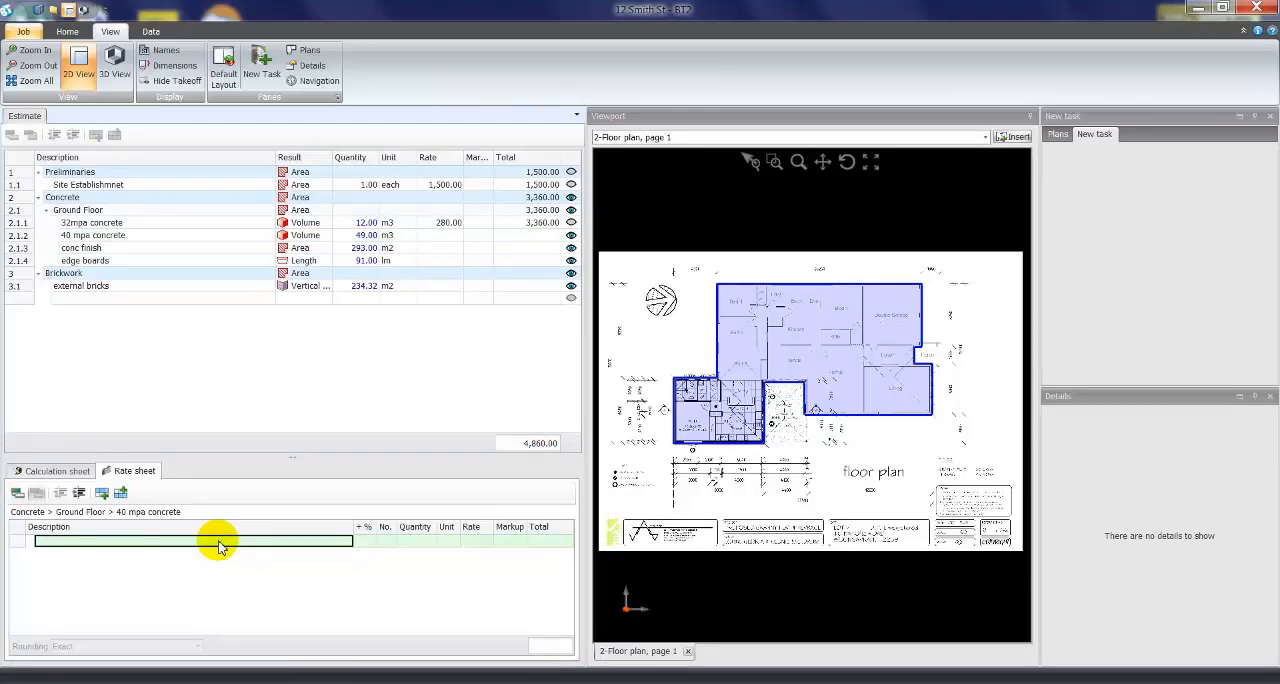
type("Suppl")
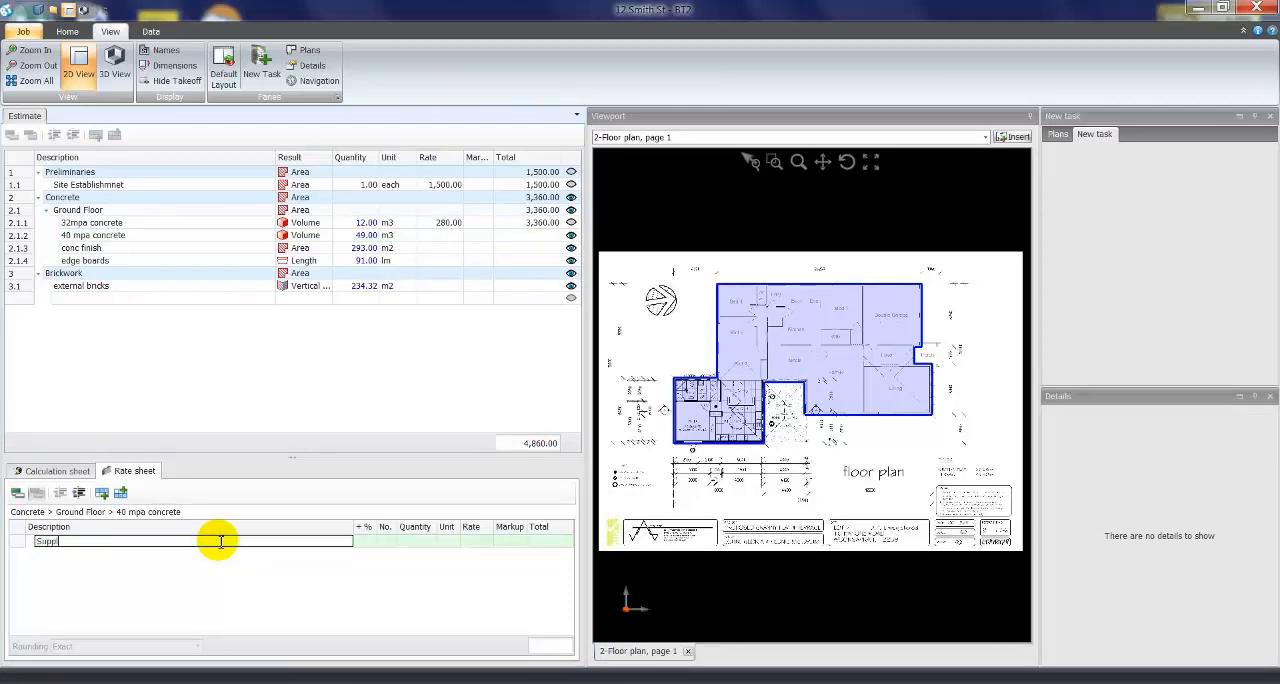
type("y")
key("Tab")
key("Tab")
key("Tab")
key("Tab")
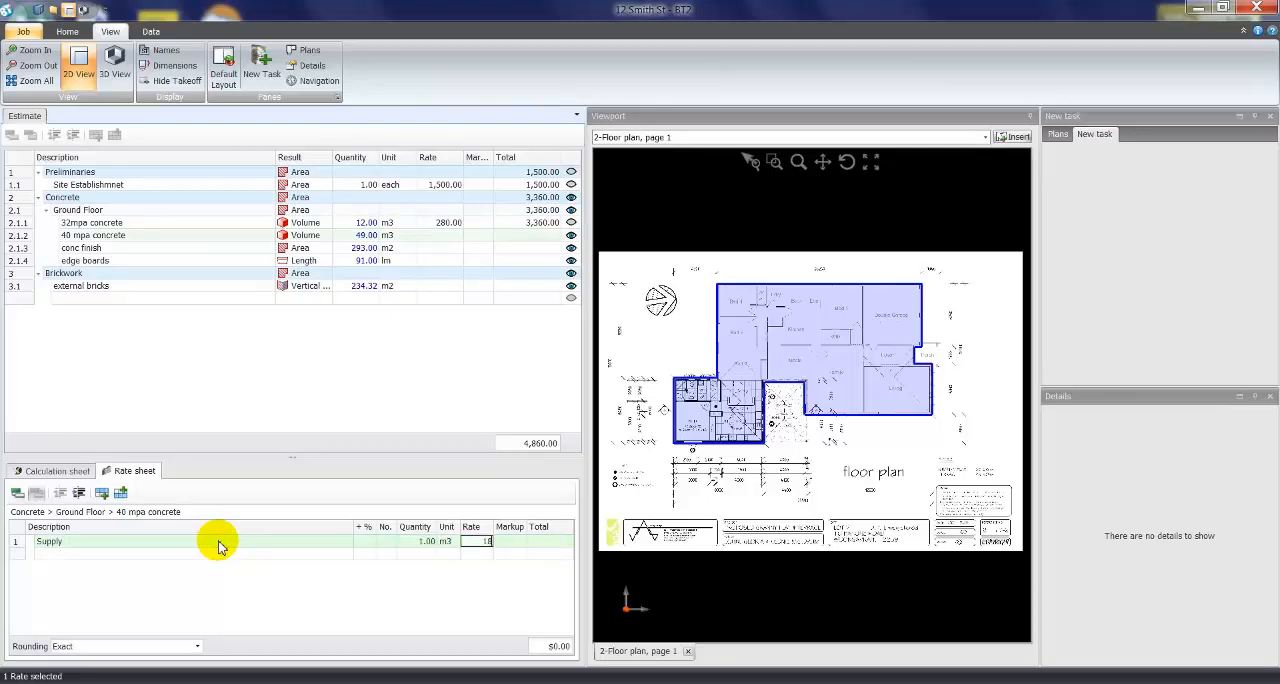
- Add a "labour to pour" line to the 40 mpa concrete rate sheet, per m3 at a rate of 100
left_click(206, 552)
type("labour to p")
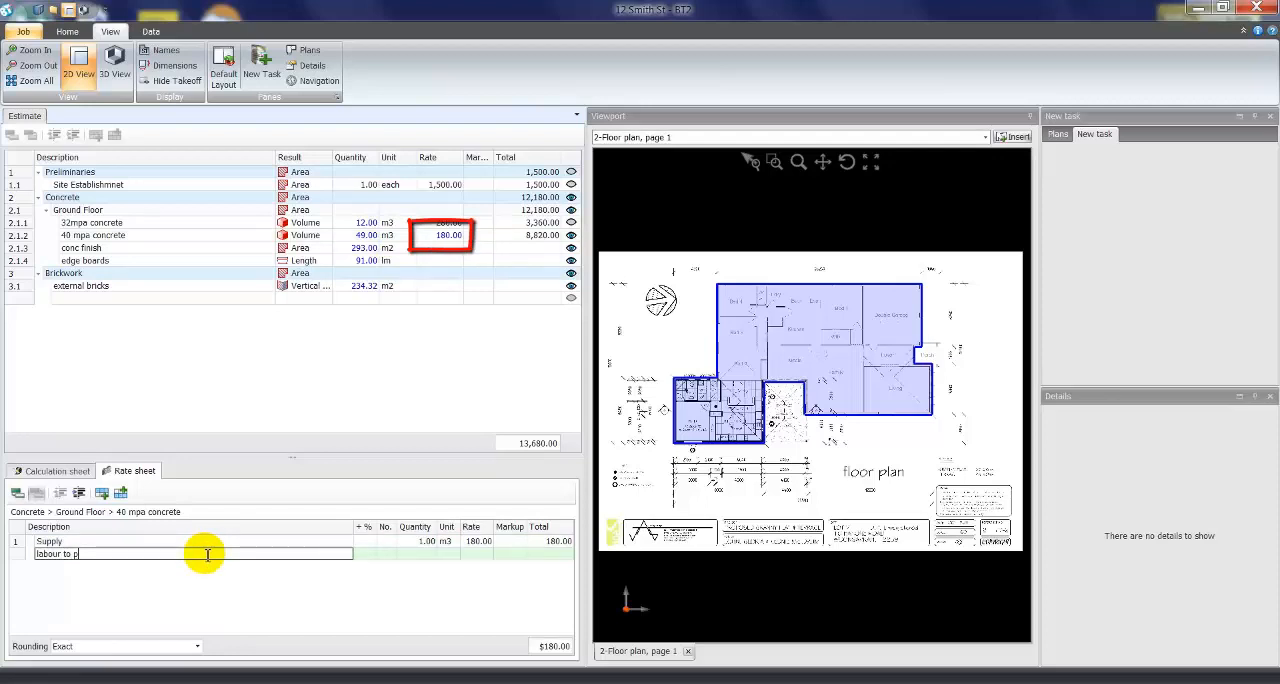
type("our")
key("Tab")
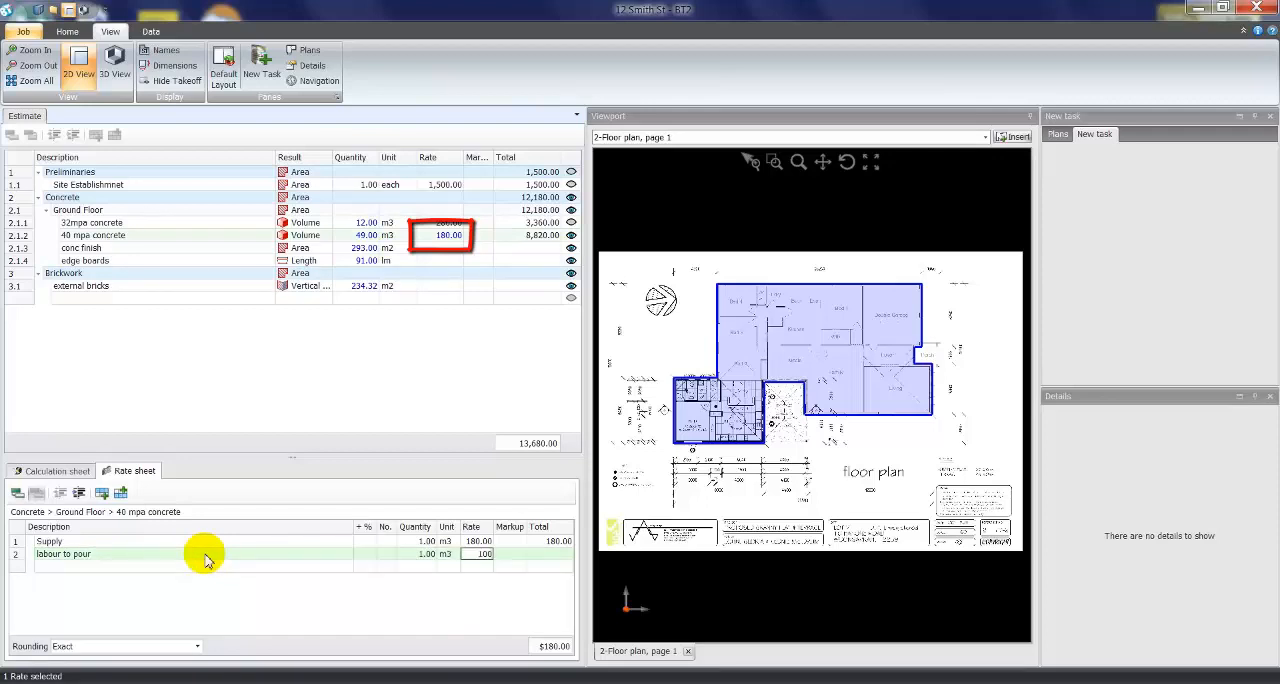
- Add a "delivery" line at 3.5 per m3 to the same rate sheet and check the item's resulting rate and total
left_click(185, 566)
type("de")
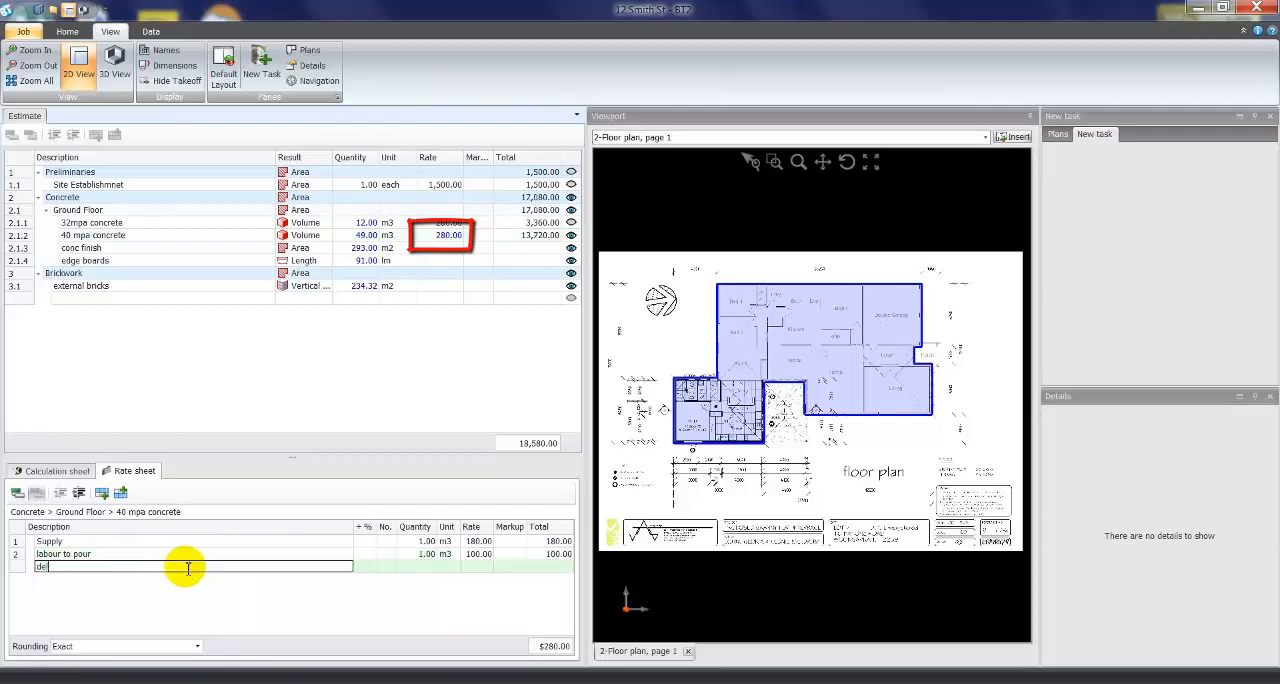
type("livery")
key("Tab")
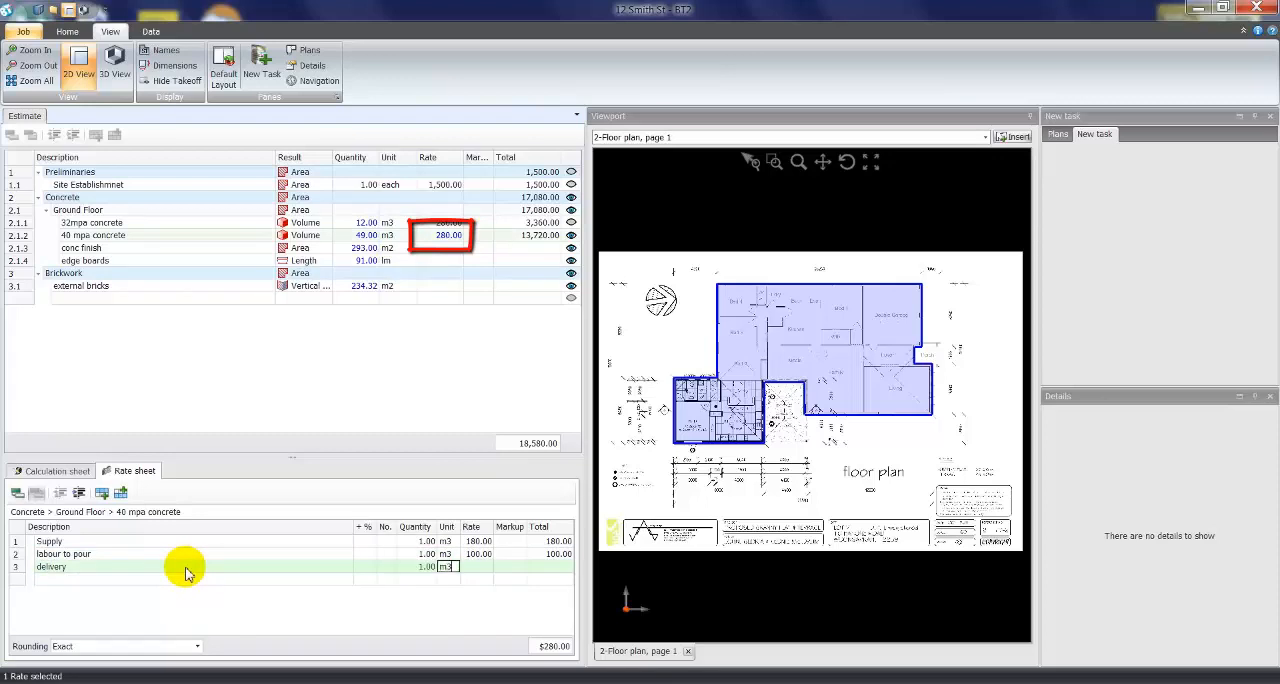
type("3.5")
key("Return")
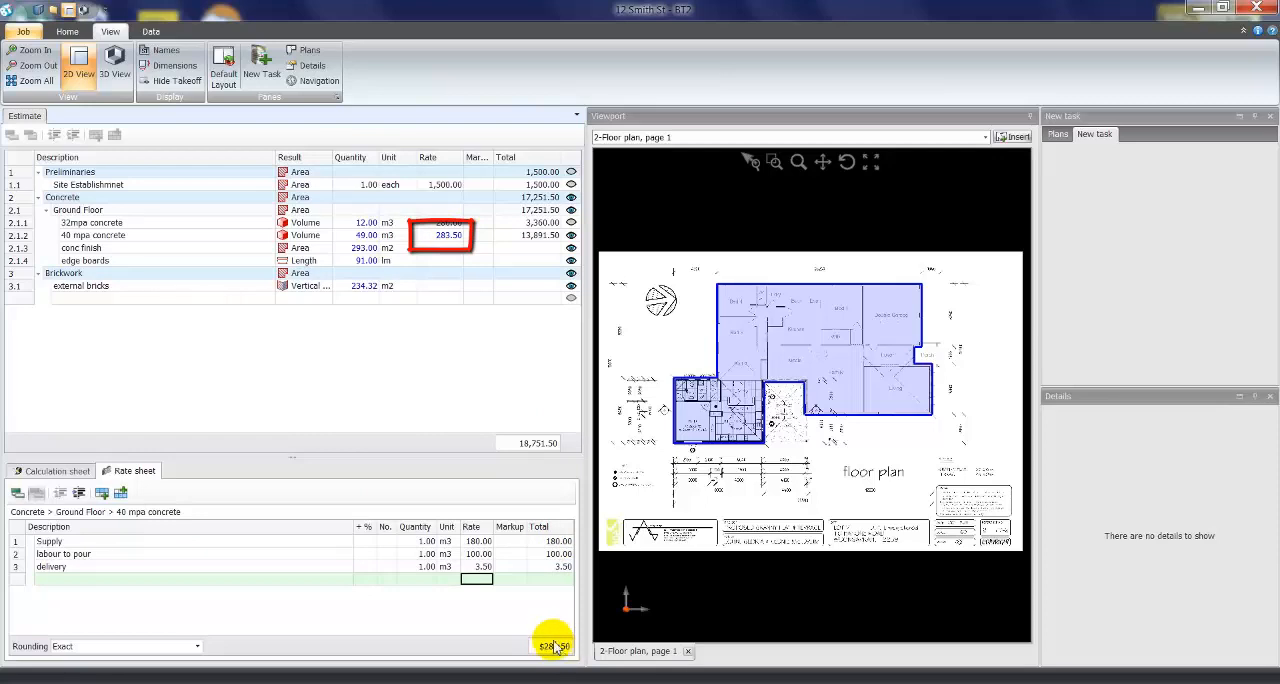
left_click(449, 236)
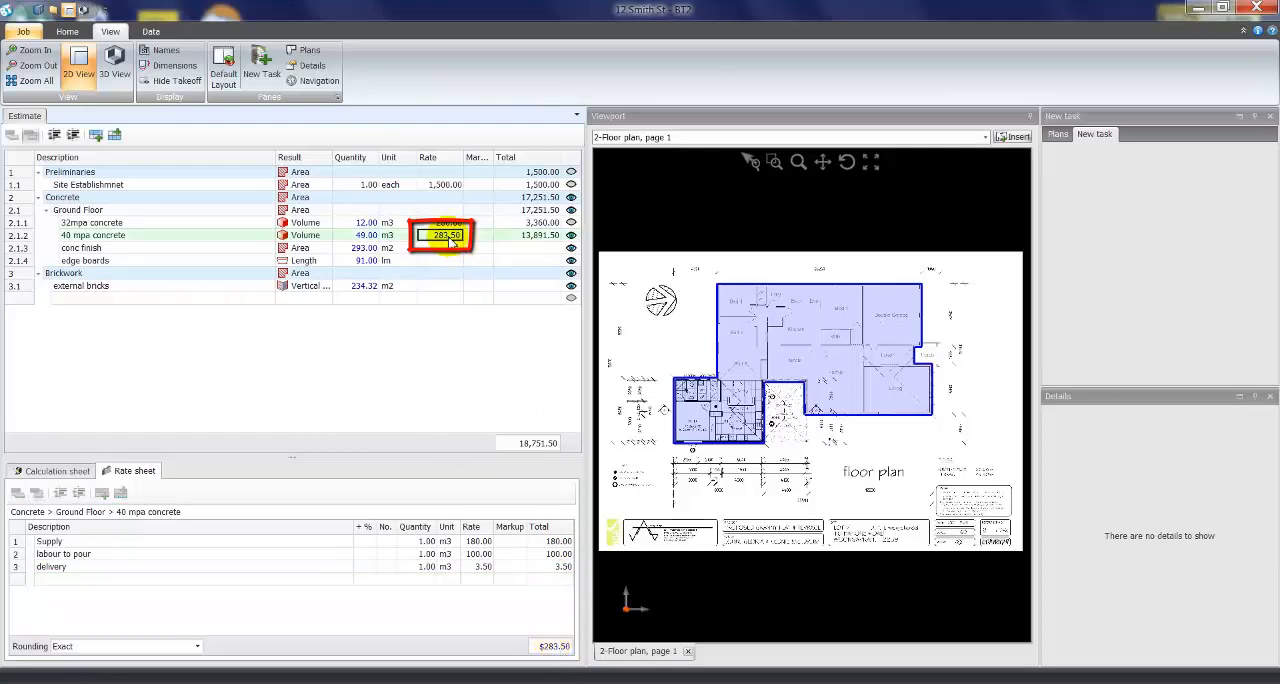
left_click(529, 238)
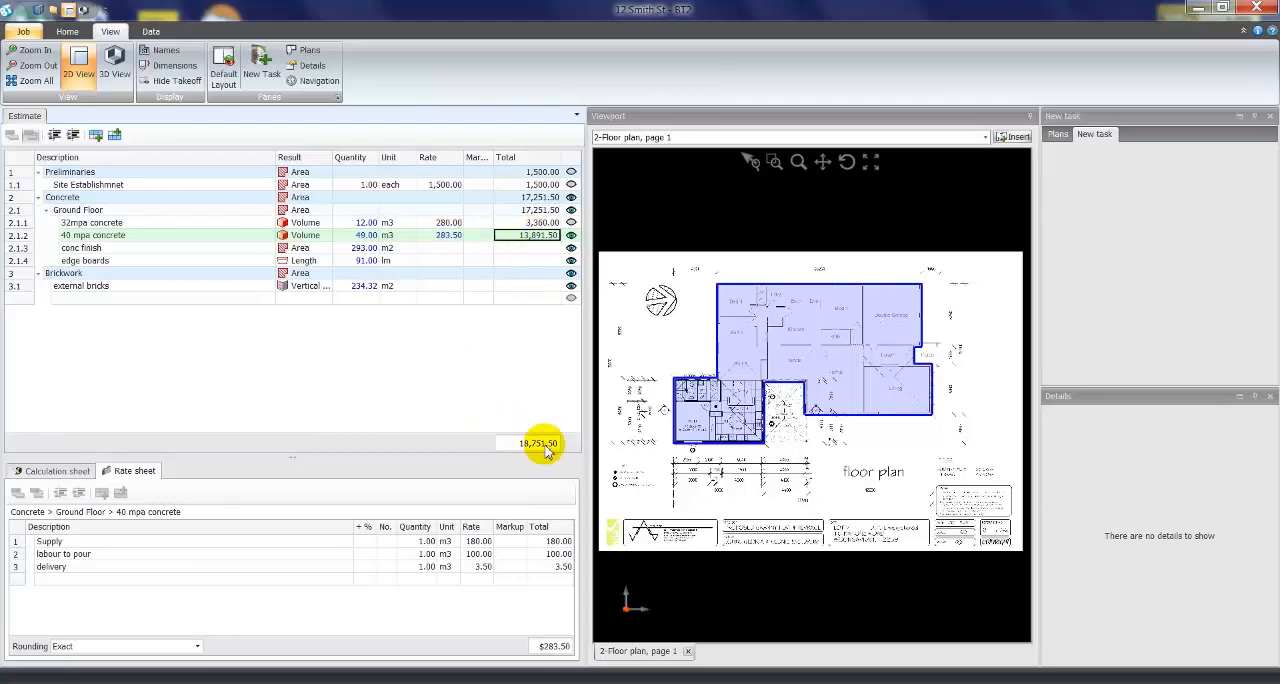
- Make the Markup column readable and apply a 10% markup to all trade items from site establishment through external bricks
left_click_drag(276, 157, 245, 157)
left_click_drag(463, 160, 475, 159)
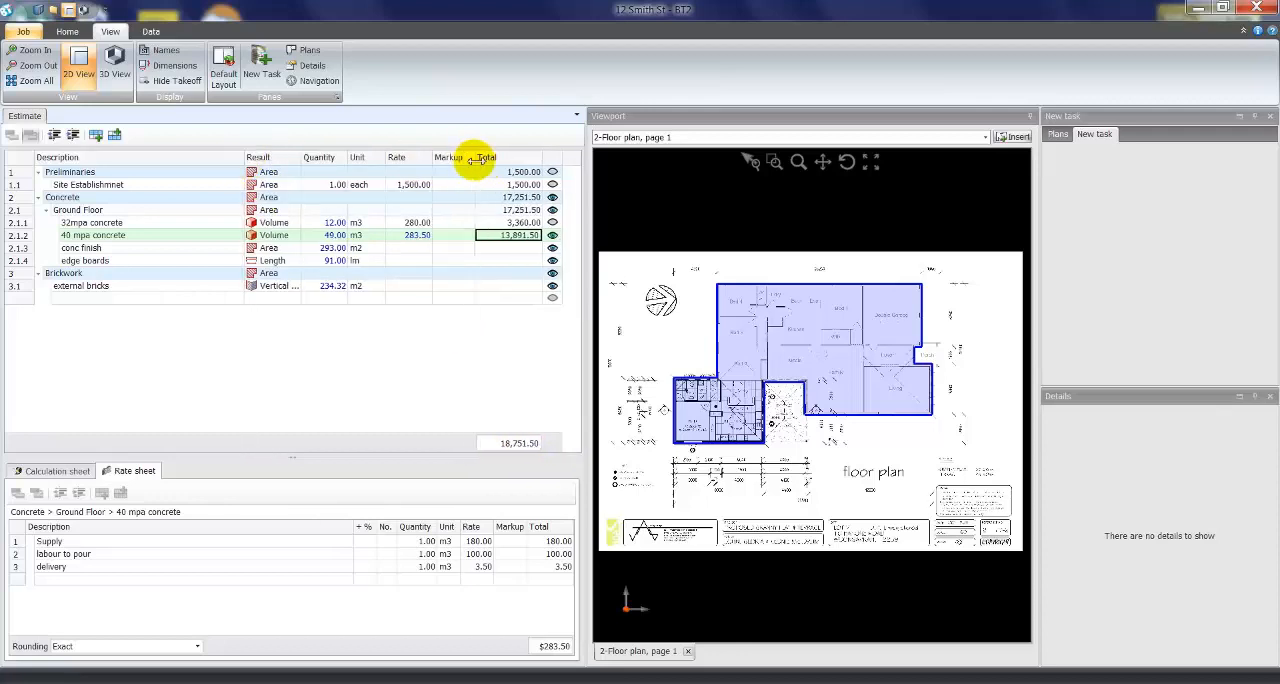
left_click(116, 188)
left_click(106, 288, "shift")
left_click(450, 186)
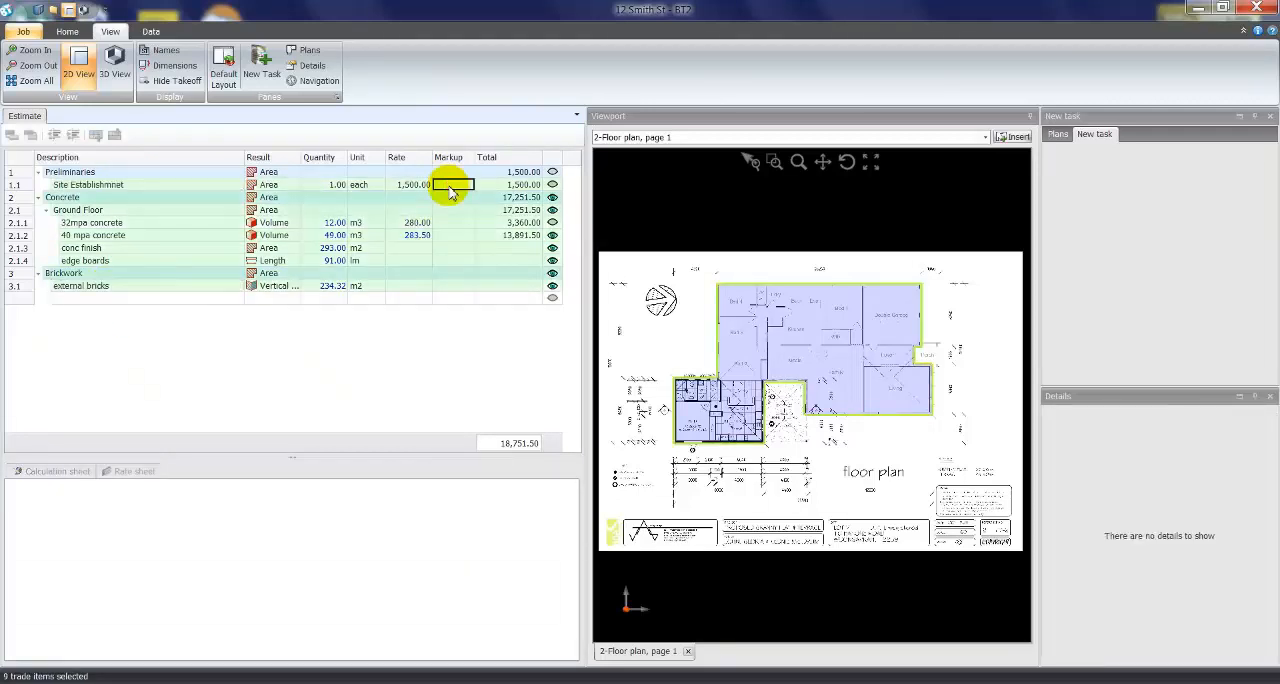
type("10")
left_click(452, 195)
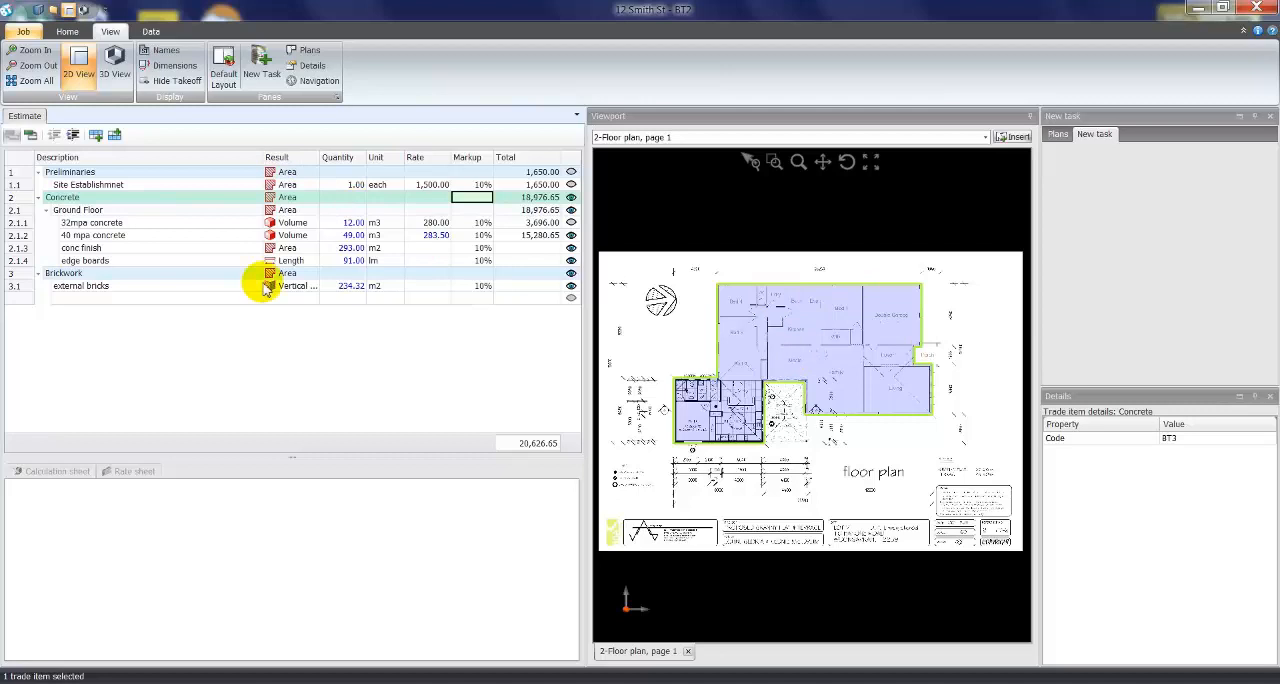
- Open the trades report and preview its Markups Applied, Rates Stripped and Heading Summary versions
left_click(152, 33)
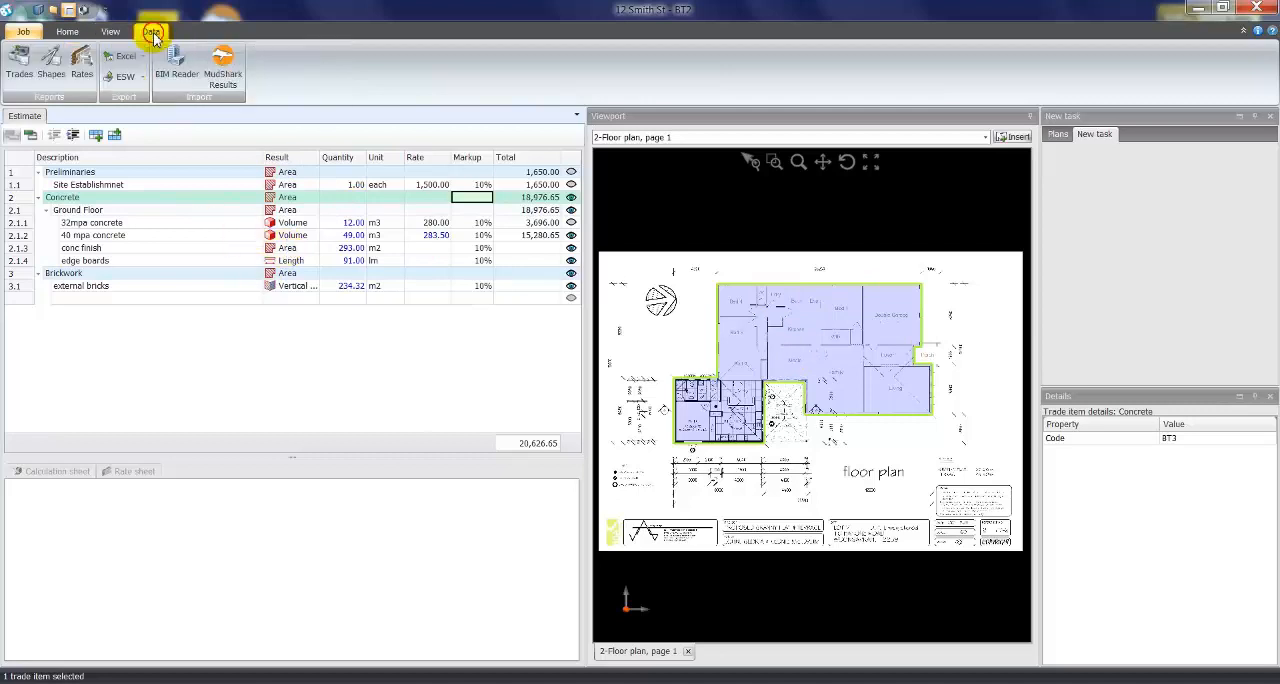
left_click(21, 70)
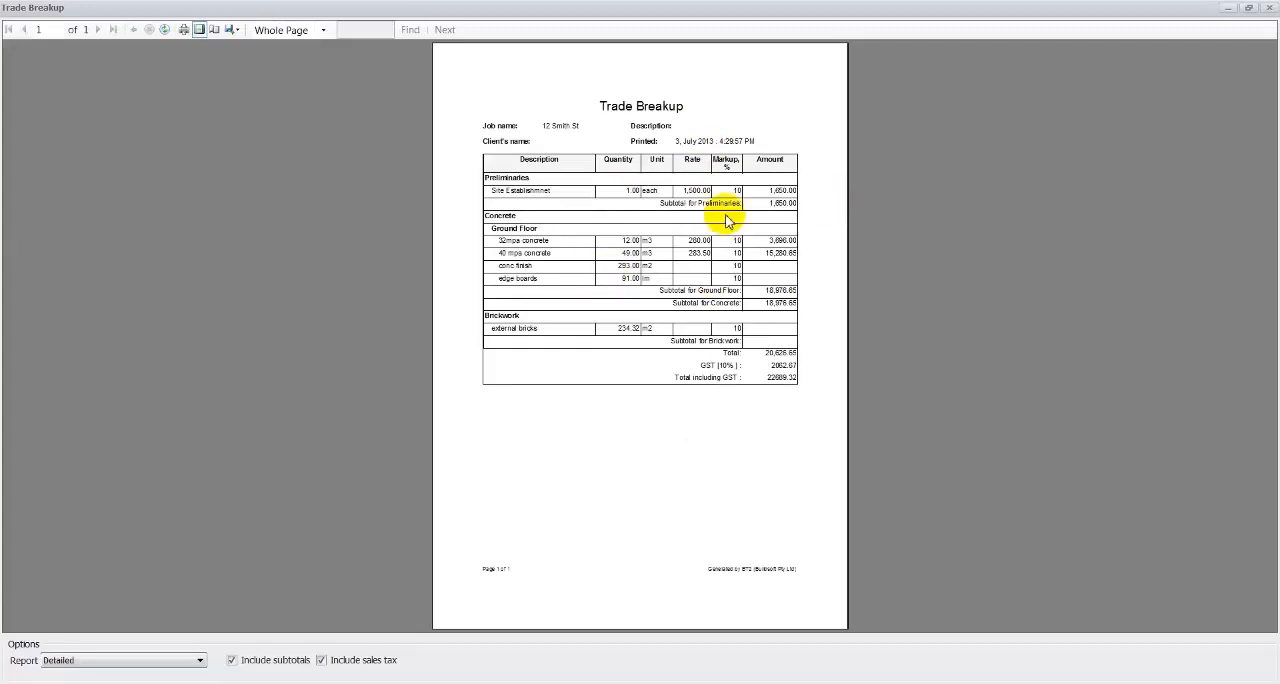
left_click(200, 661)
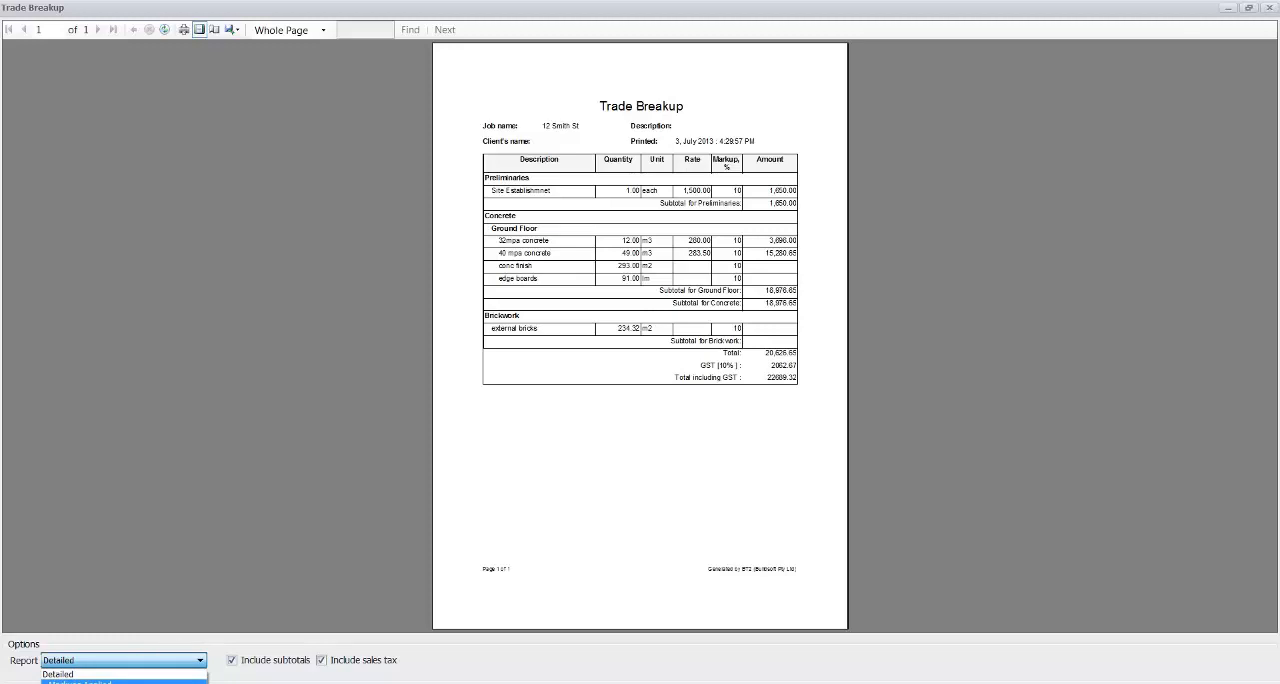
left_click(75, 681)
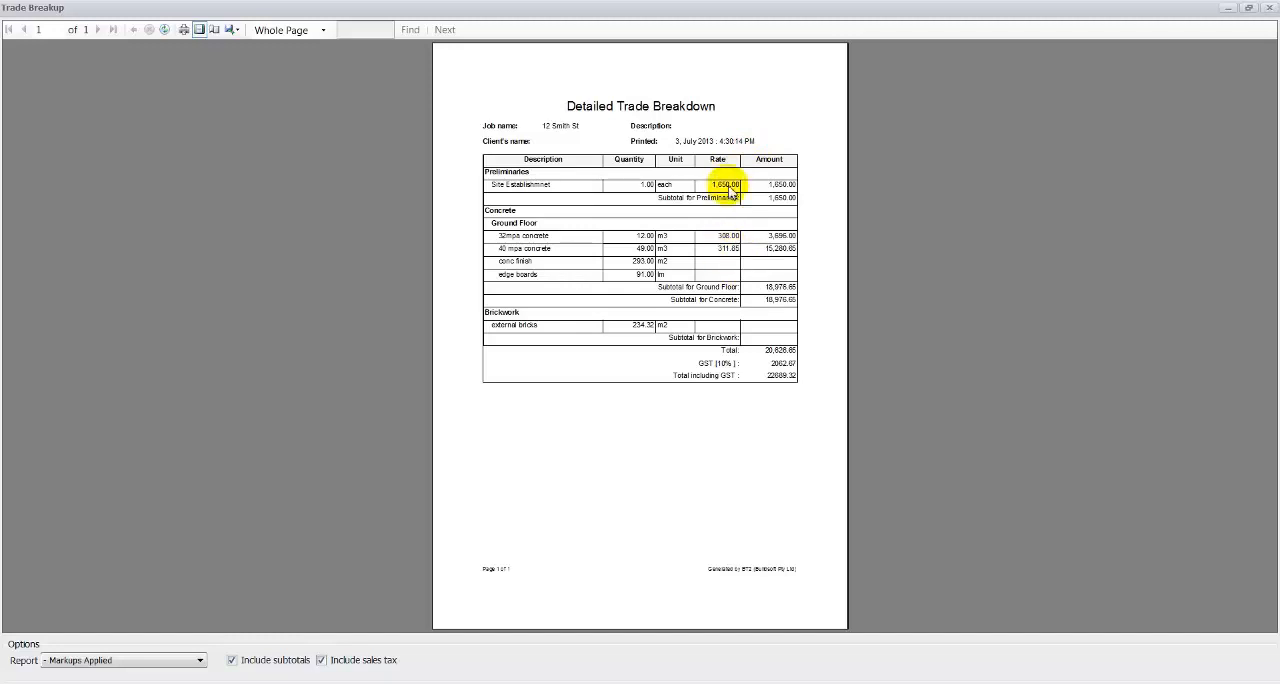
left_click(200, 660)
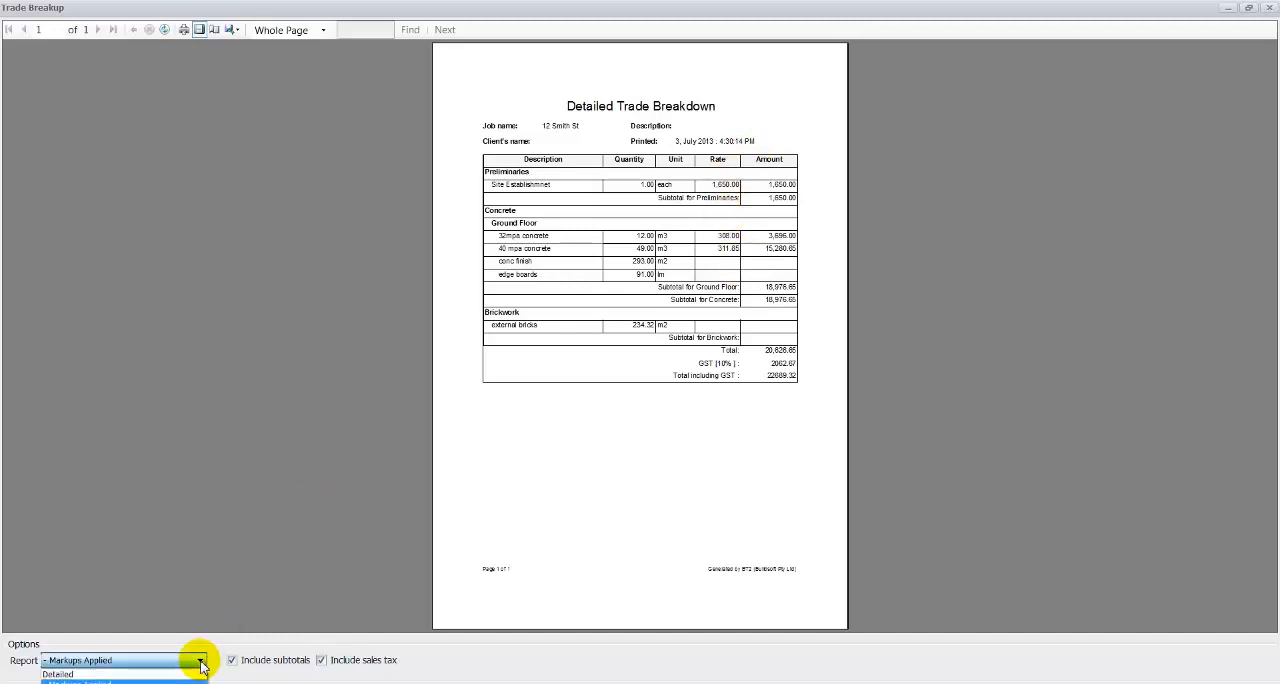
left_click(150, 683)
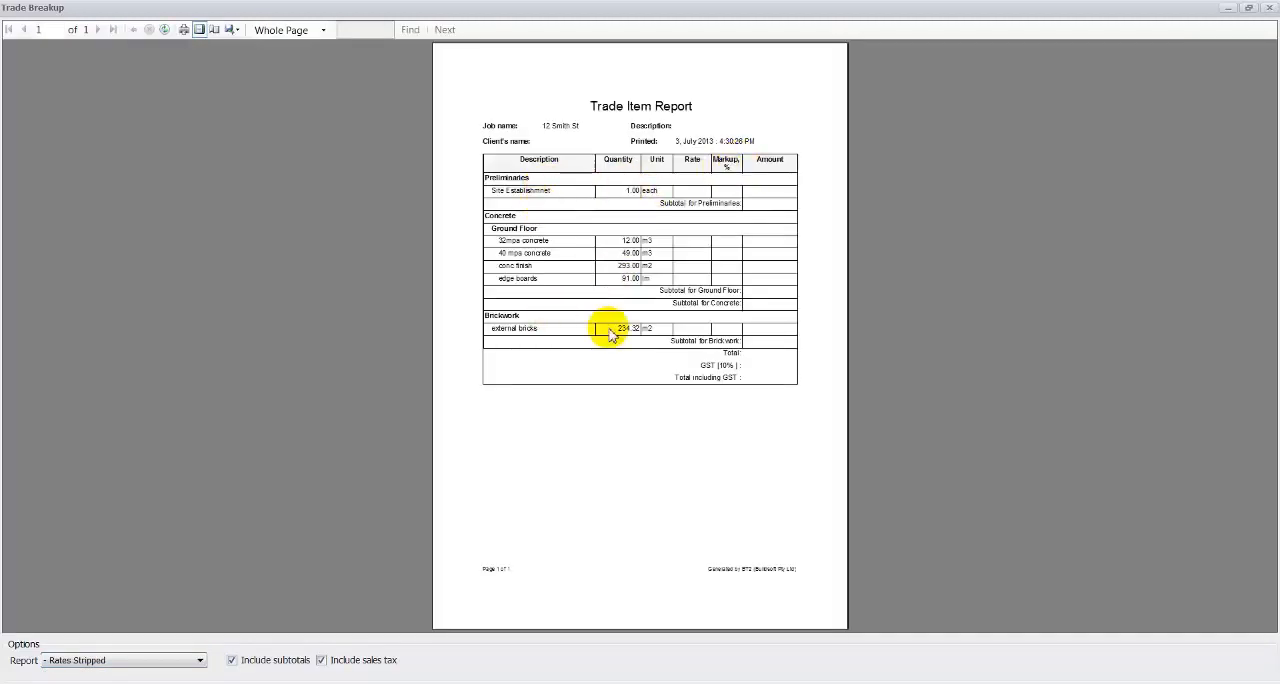
left_click(196, 662)
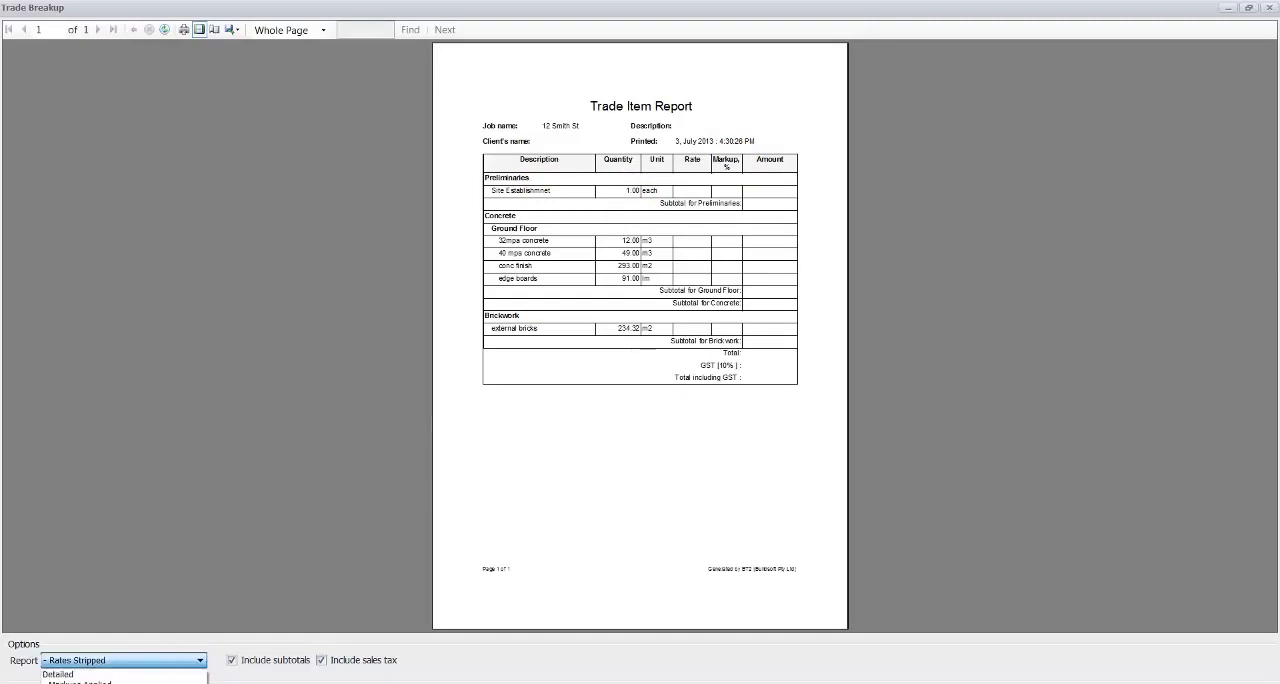
left_click(90, 682)
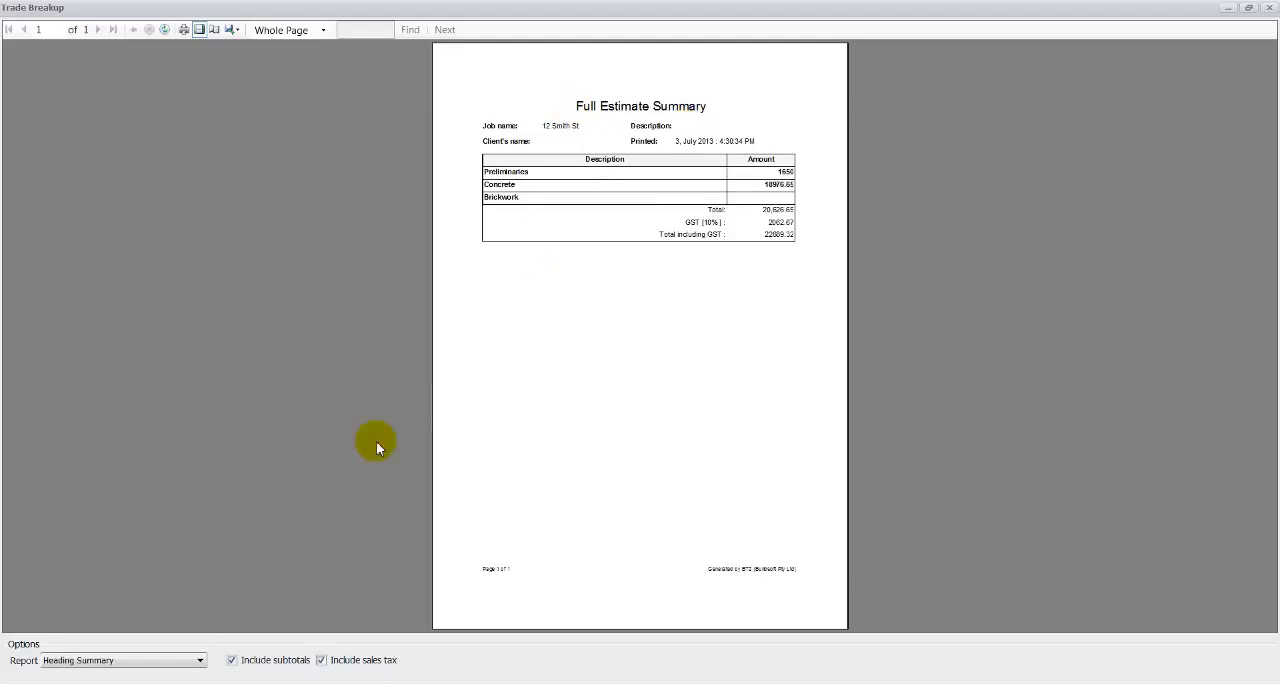
- Compare the heading summary with and without sales tax, review the available export formats, and close the report
left_click(322, 661)
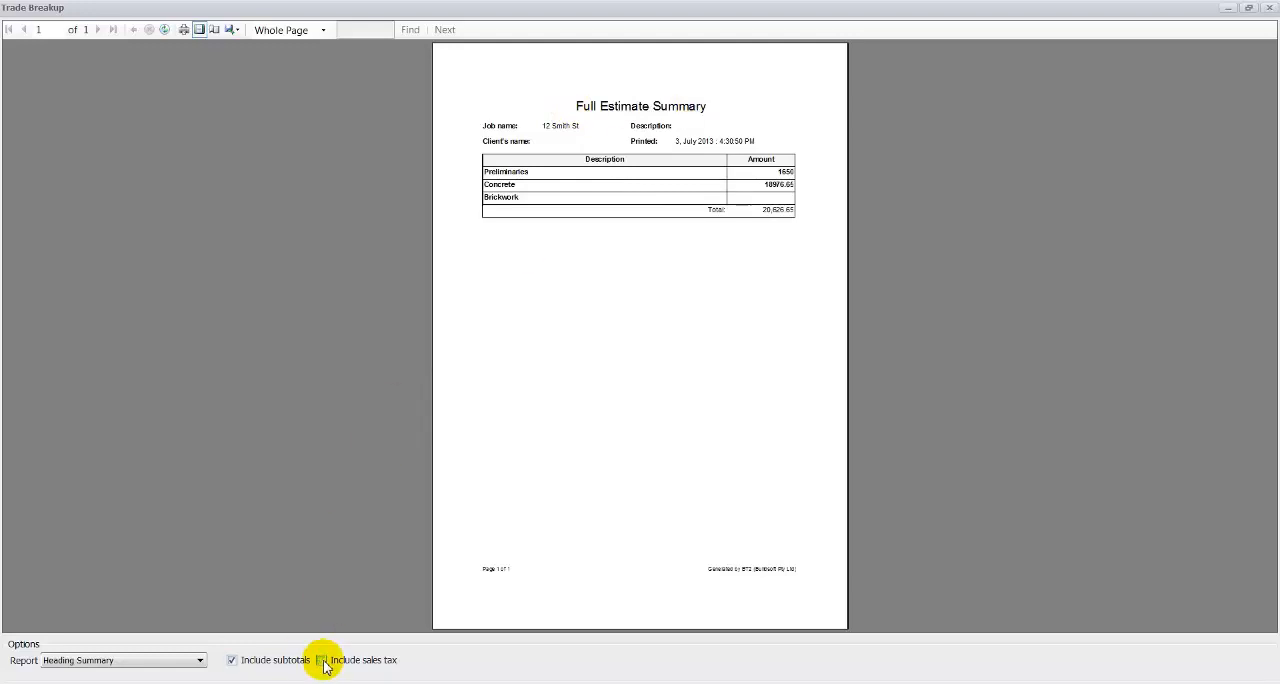
left_click(322, 661)
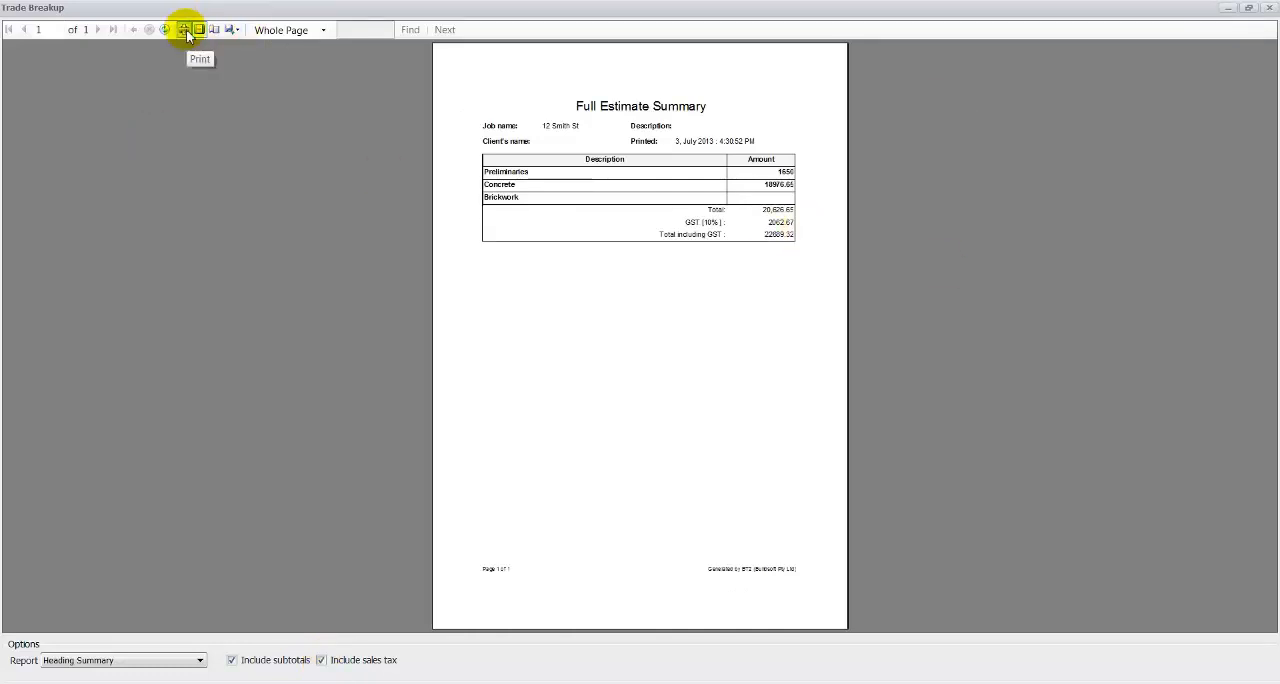
left_click(236, 32)
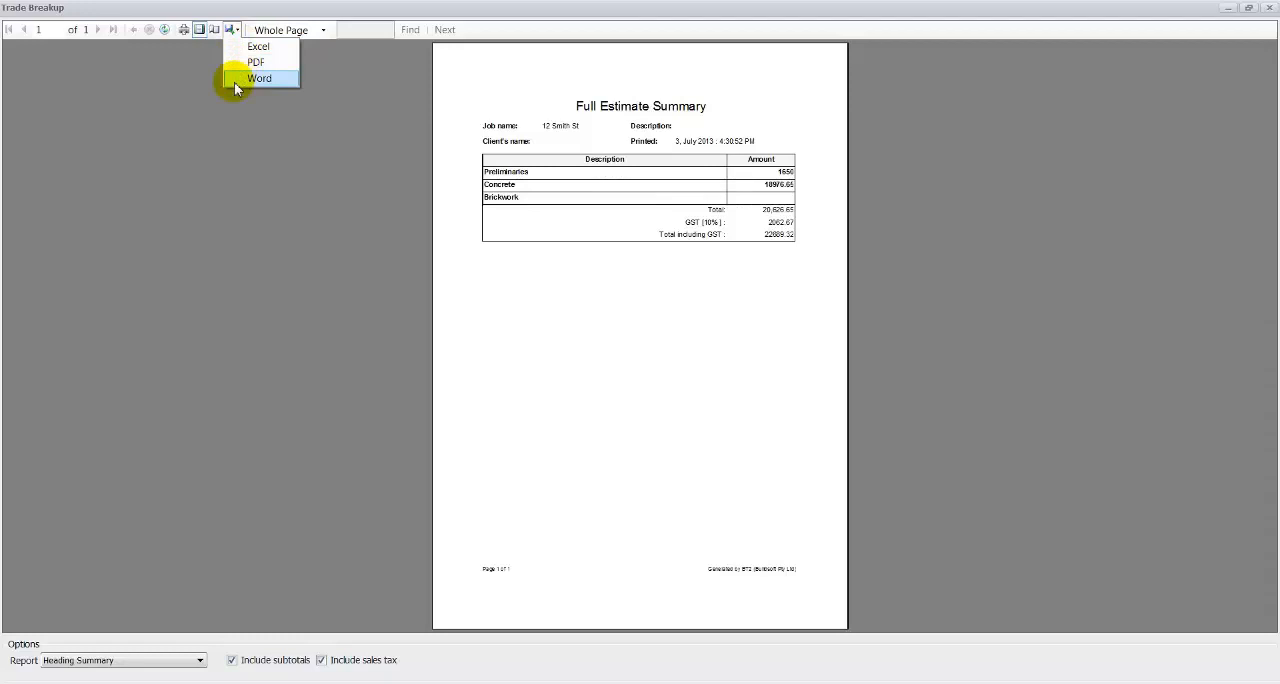
left_click(540, 8)
left_click(1270, 8)
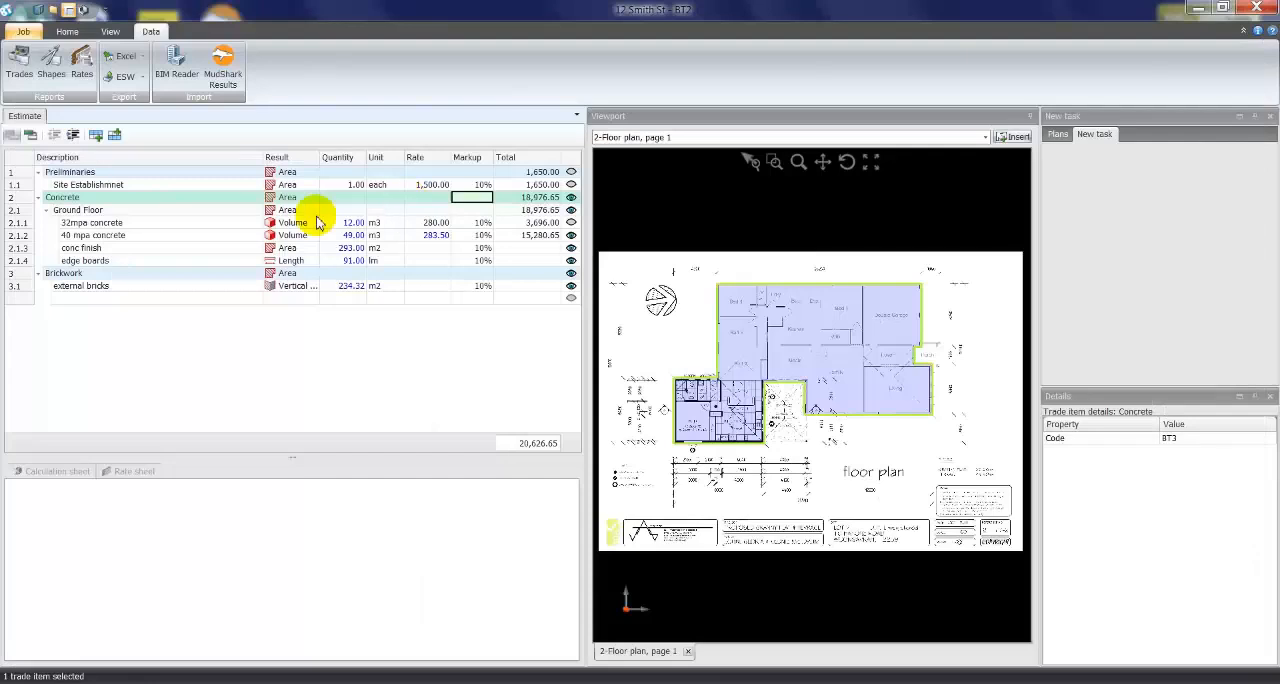
- Export all trade items to Excel and inspect the formula behind the site establishment total
left_click(118, 58)
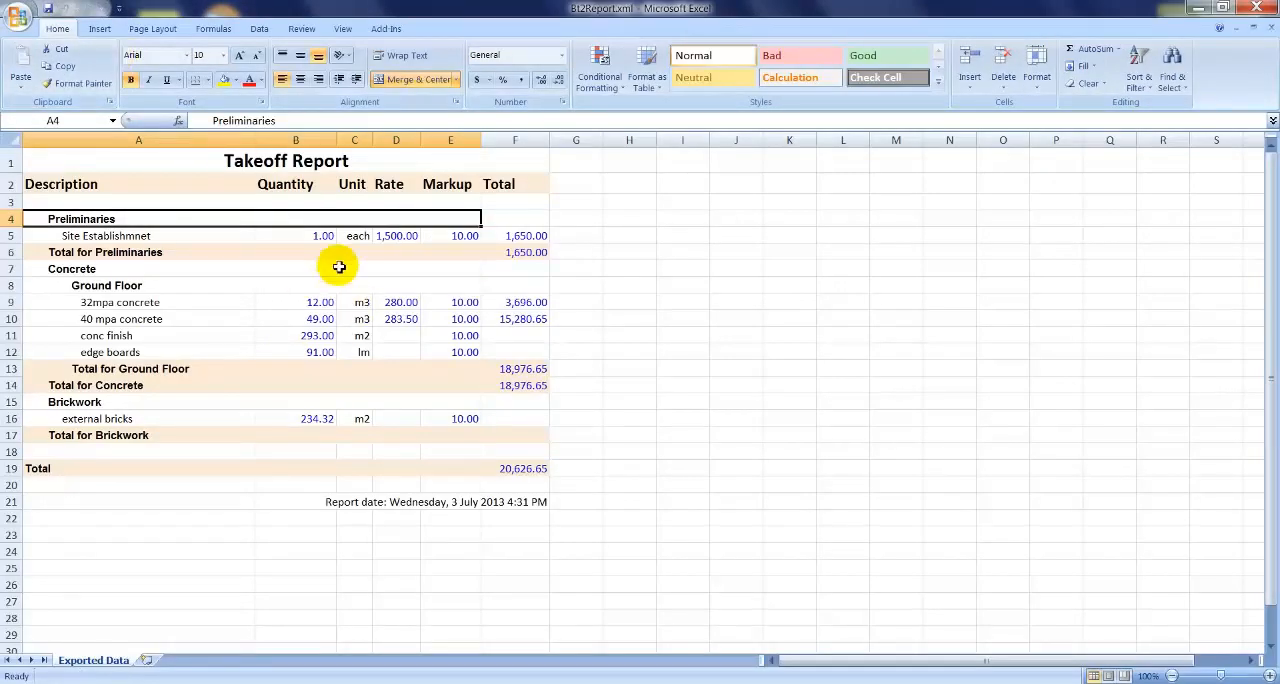
left_click(504, 235)
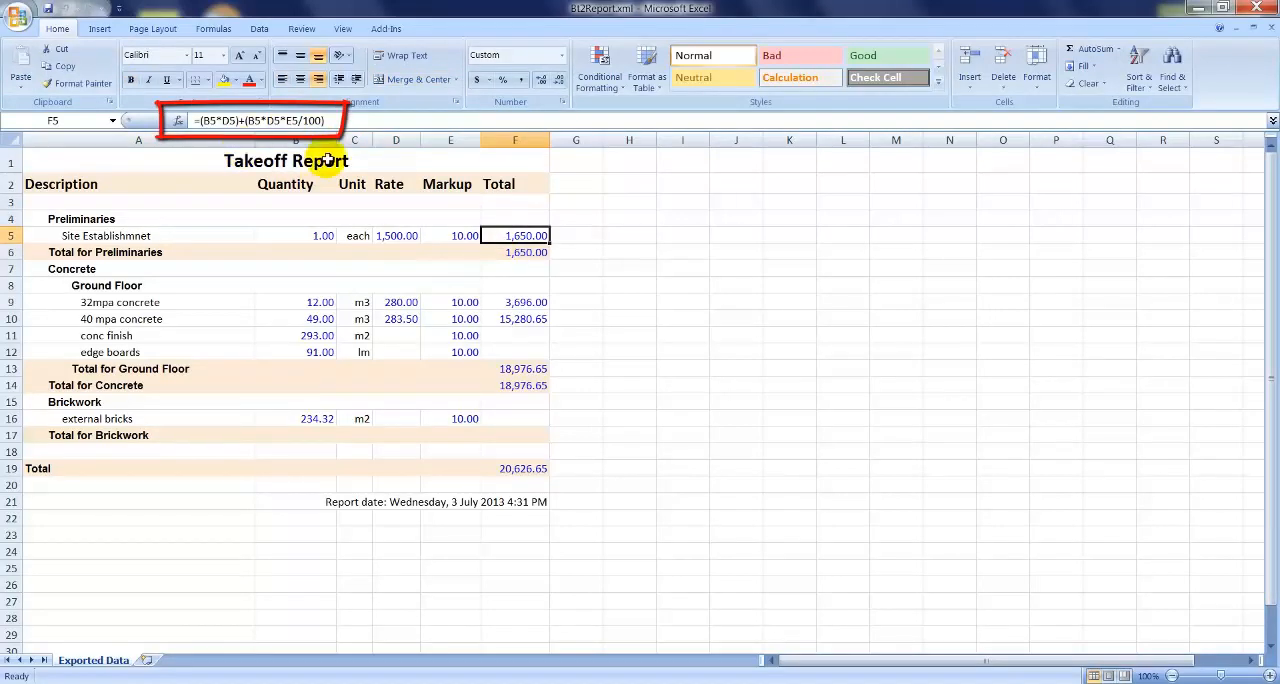
- Set the 32mpa concrete quantity in the exported sheet to 13 and check the item total and overall total
left_click(308, 300)
type("13")
key("Return")
left_click(318, 302)
left_click(510, 300)
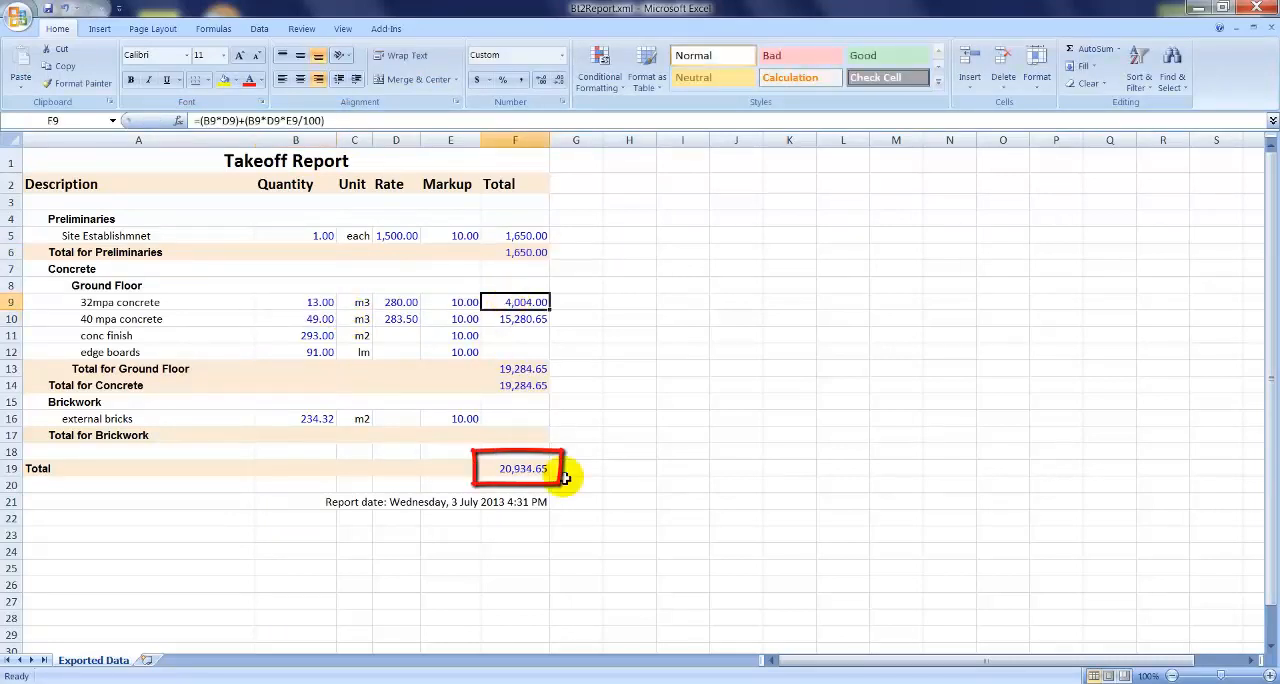
left_click(512, 470)
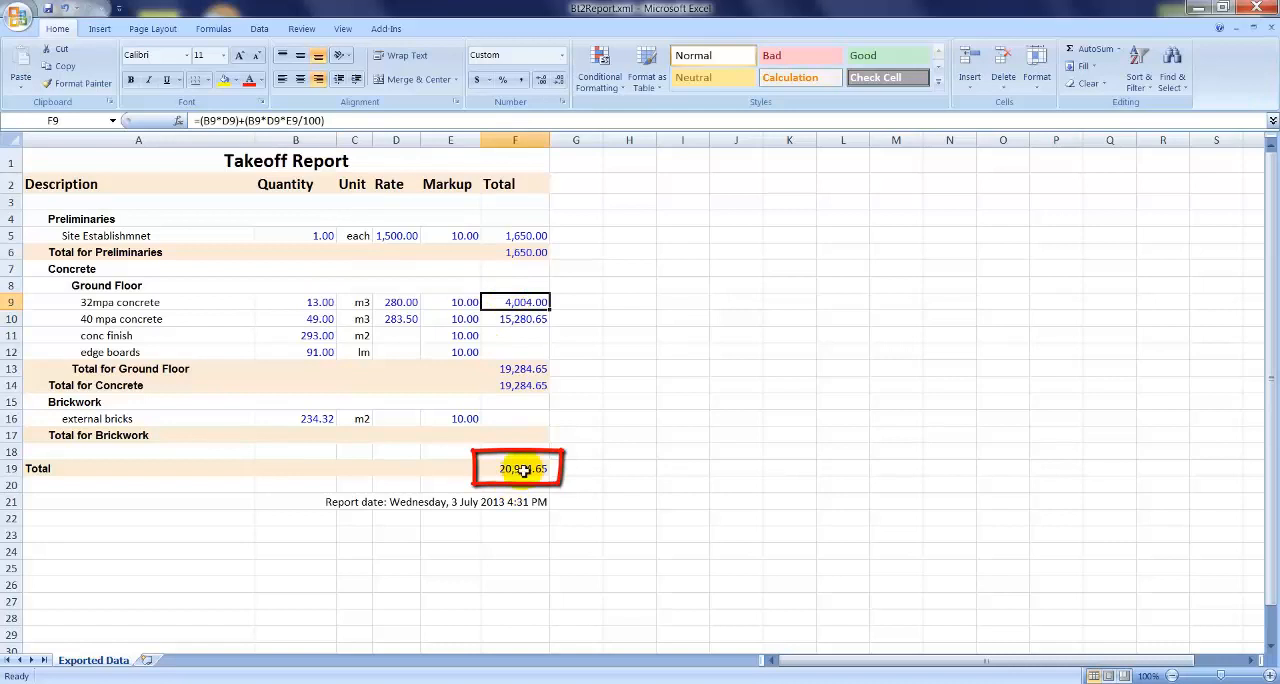